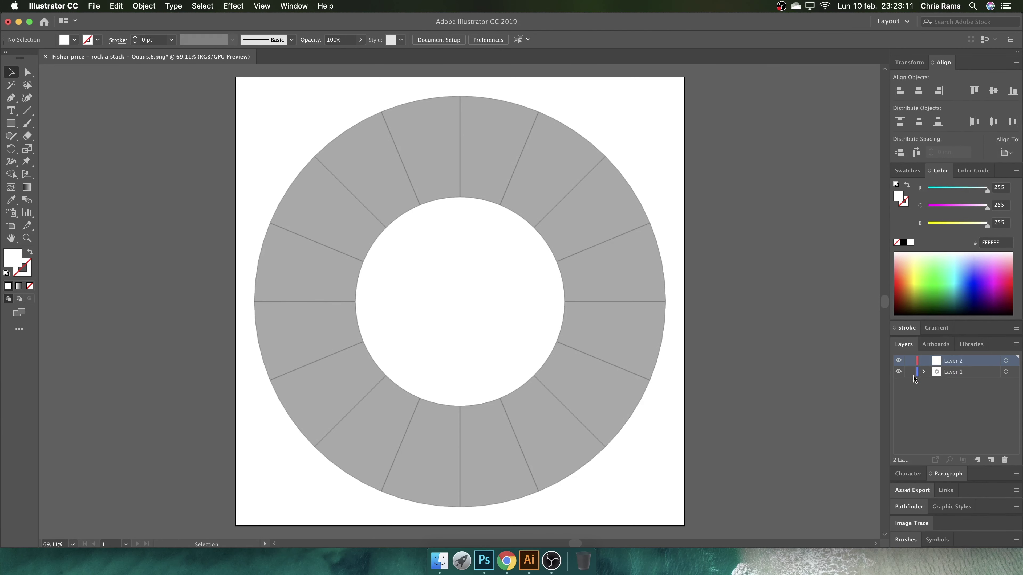
- Place the photo IMG_8332.jpg into the document and scale it down beside the artboard
left_click(439, 560)
left_click_drag(242, 135, 579, 250)
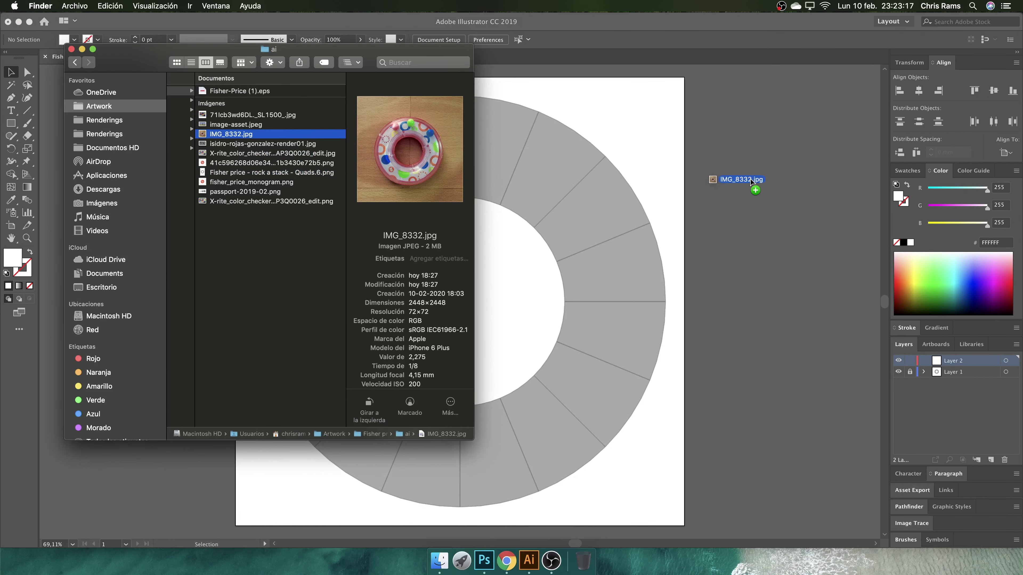
key("super+minus")
key("super+minus")
key("super+minus")
key("super+minus")
left_click_drag(659, 282, 796, 278)
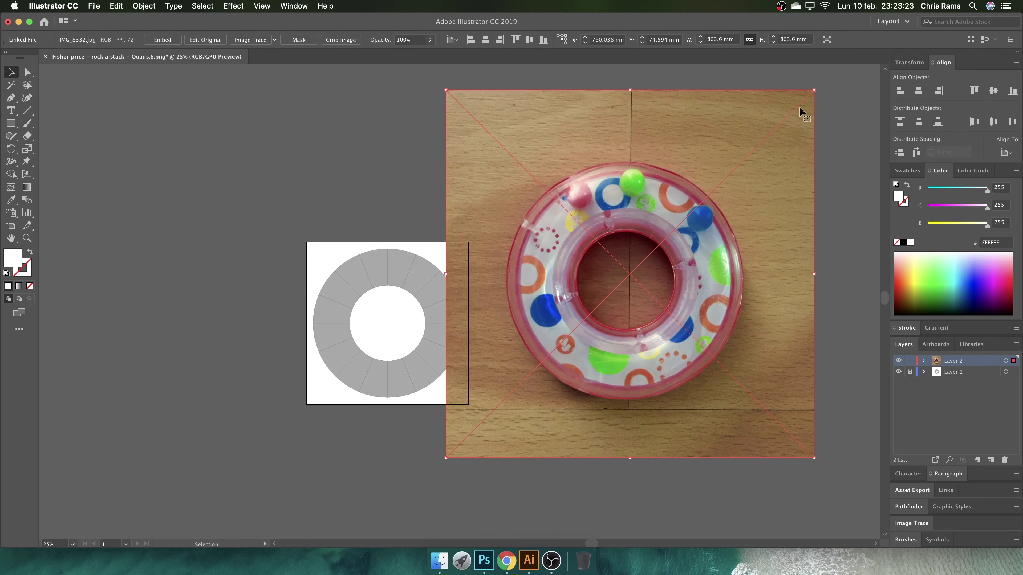
mouse_move(814, 90)
left_mouse_down()
mouse_move(720, 159)
mouse_move(707, 206)
left_mouse_up()
- Move the scaled photo onto the artboard over the grey ring and select its opacity field
key("shift+super+a")
key("super+plus")
key("super+plus")
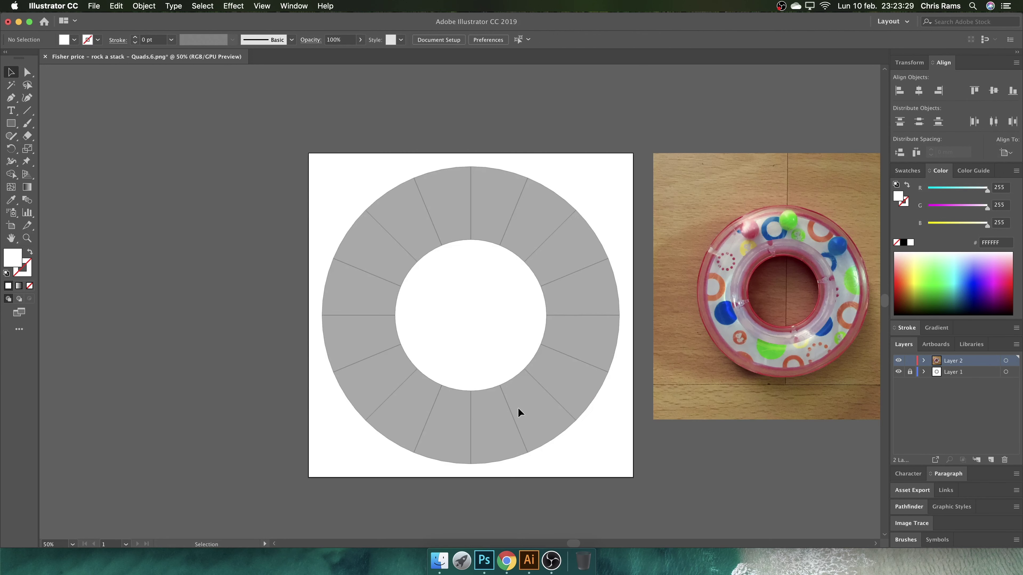
key("super+plus")
left_click_drag(439, 332, 441, 329)
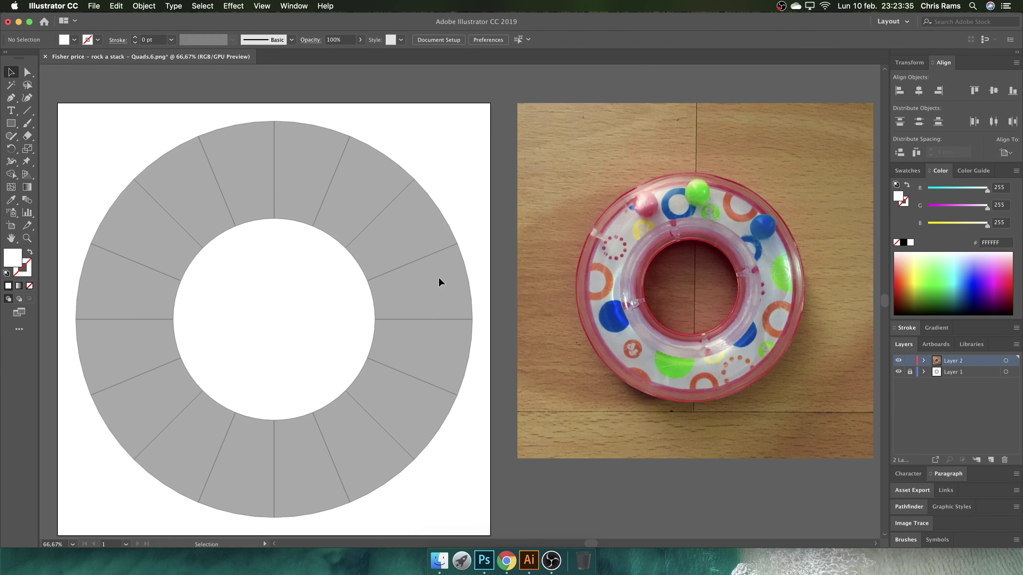
left_click_drag(669, 280, 298, 344)
key("super+1")
left_click(414, 39)
- Set the photo to 50% opacity and centre it horizontally and vertically on the artboard
type("50")
key("Return")
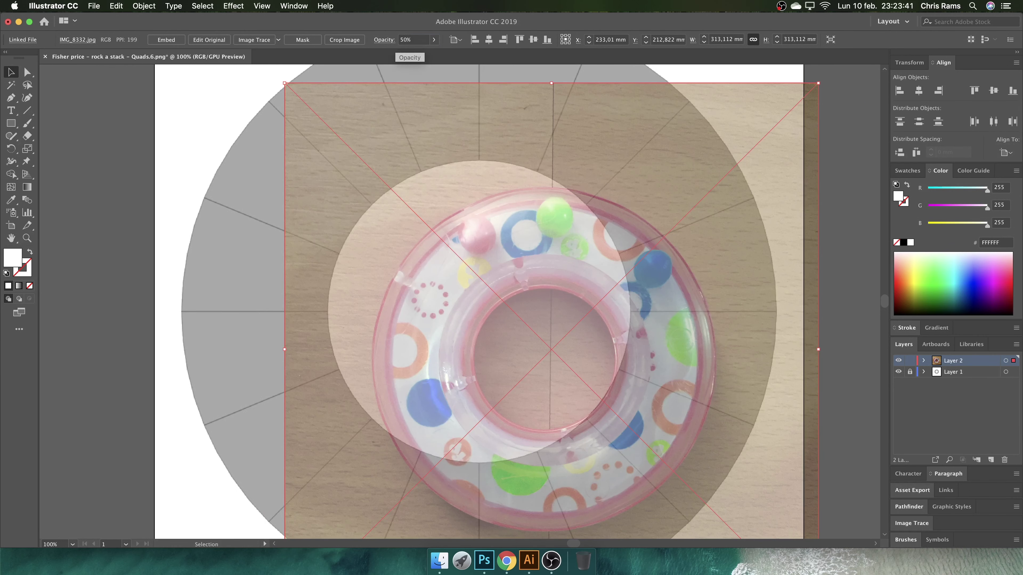
left_click(489, 39)
left_click(534, 39)
- Scale and shift the photo so its ring matches the template ring's size
key("super+minus")
key("super+minus")
mouse_move(673, 143)
left_mouse_down()
mouse_move(761, 101)
mouse_move(659, 154)
left_mouse_up()
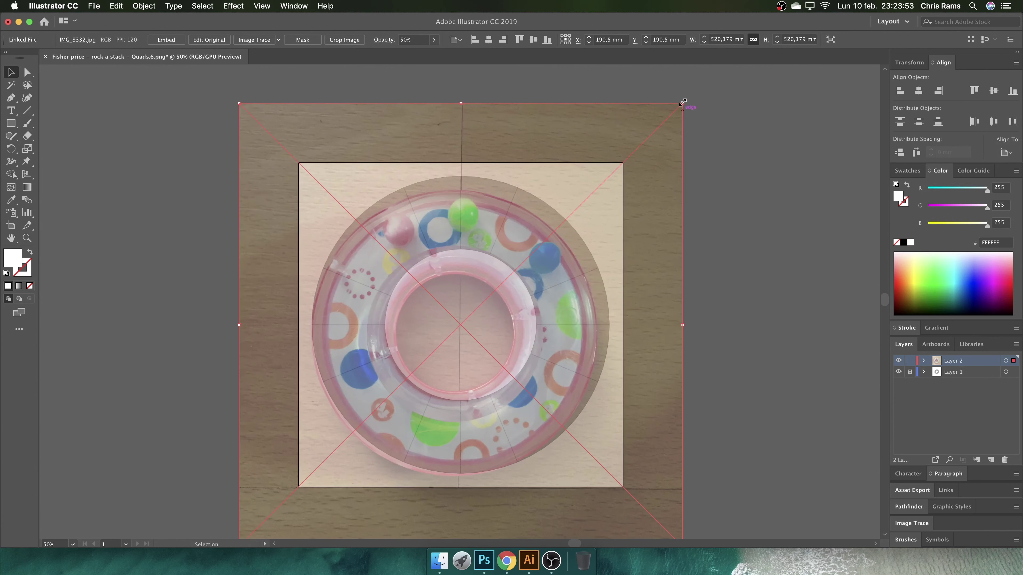
left_click_drag(603, 220, 604, 211)
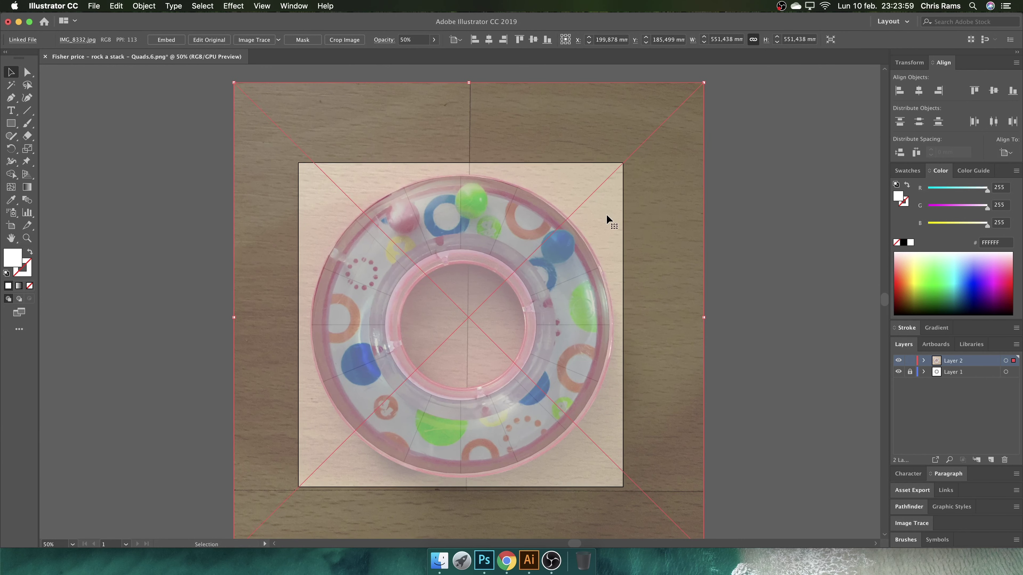
left_click_drag(469, 79, 469, 85)
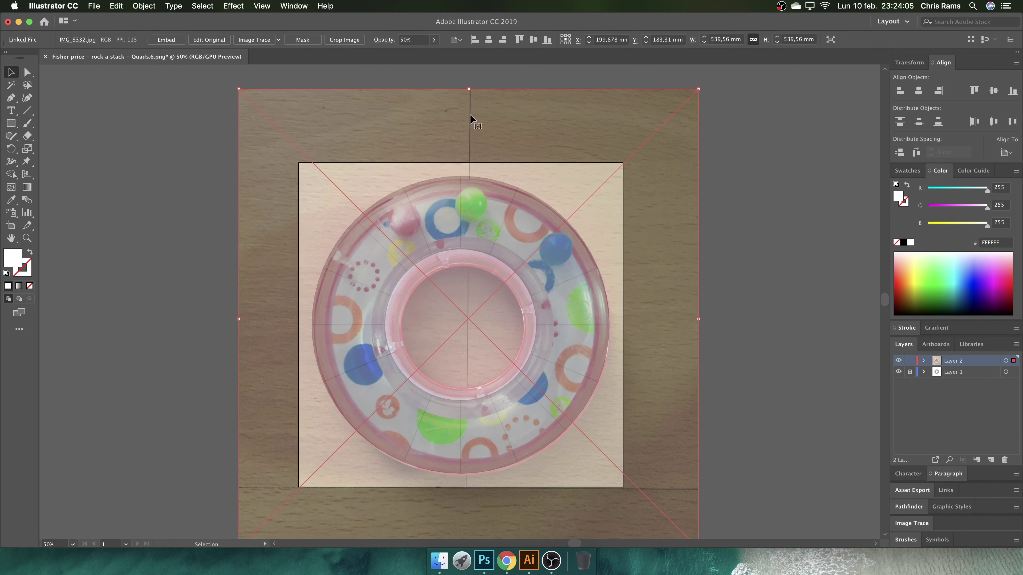
left_click_drag(470, 187, 473, 189)
scroll(545, 249, "down", 1)
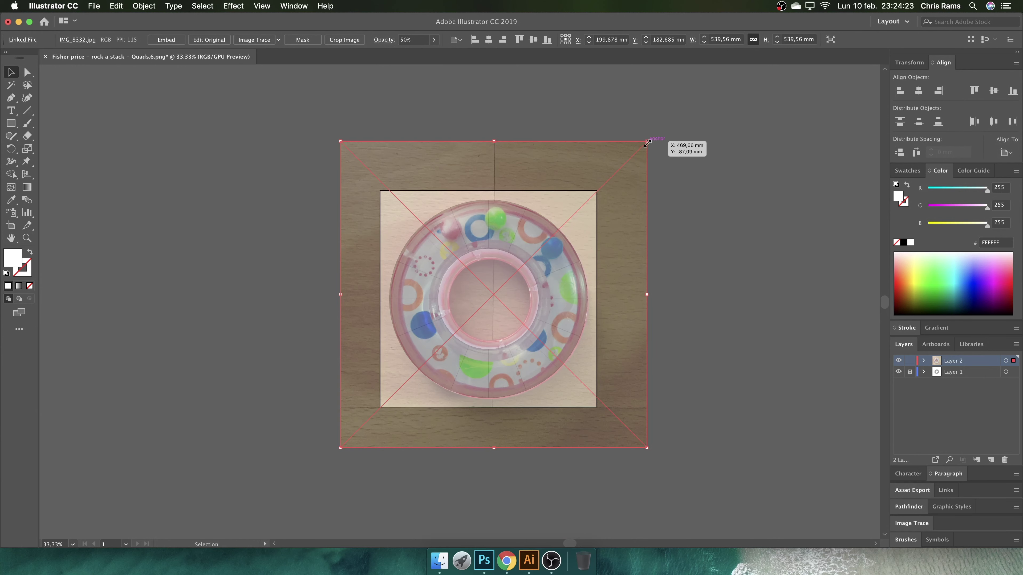
left_click_drag(646, 143, 664, 126)
scroll(497, 220, "up", 1)
left_click_drag(500, 213, 498, 211)
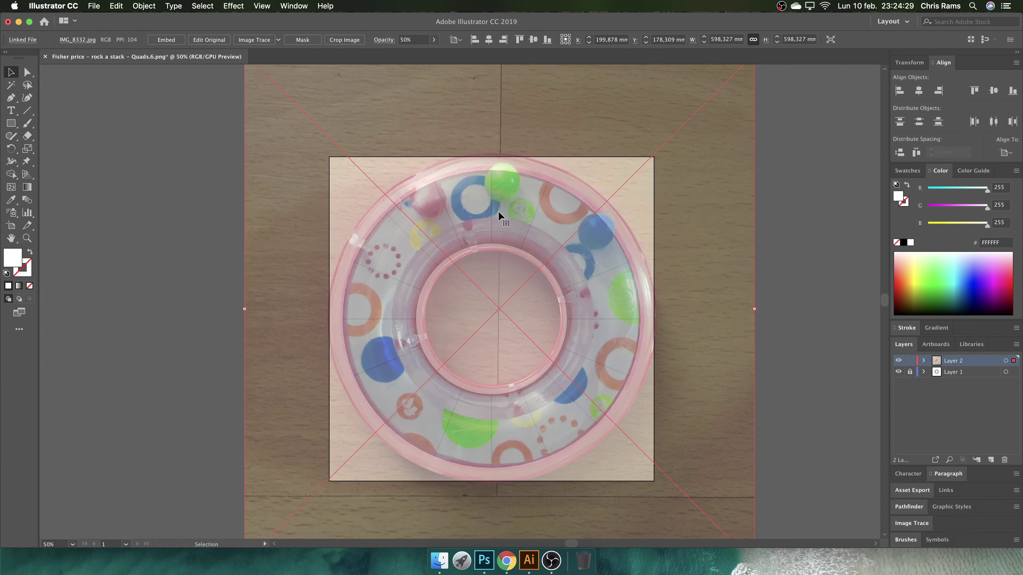
key("Left")
key("Down")
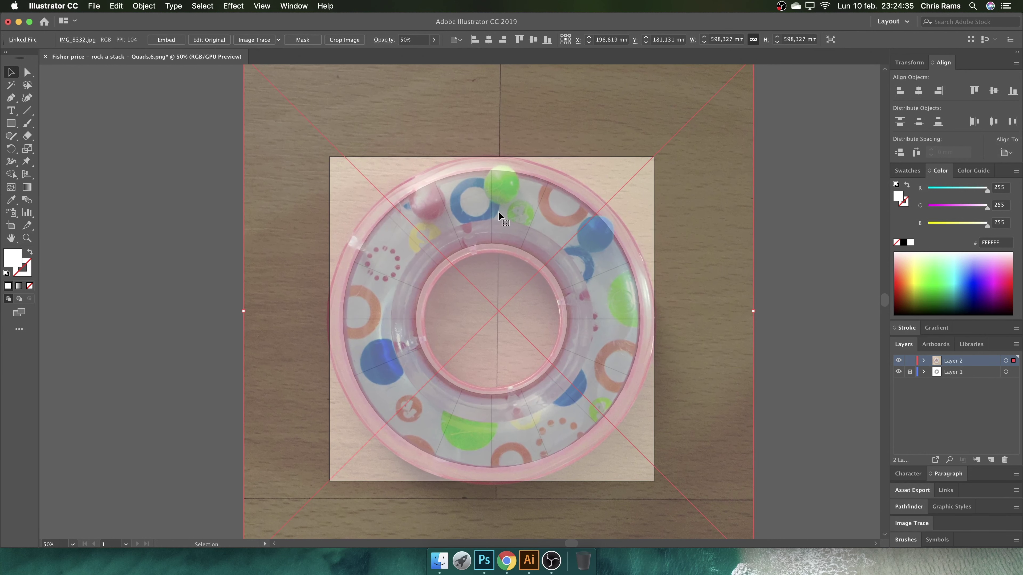
key("super+minus")
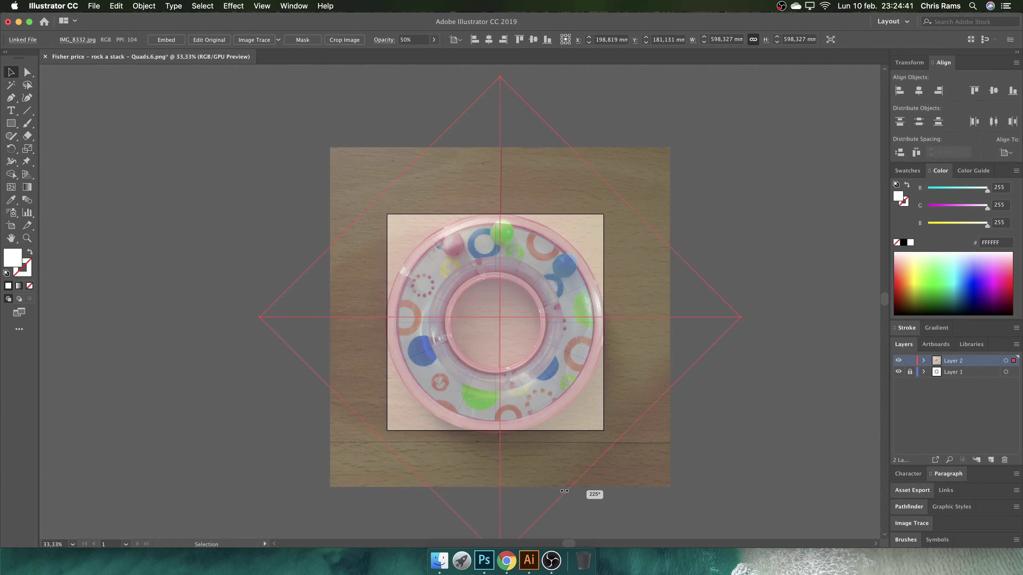
- Rotate the photo 180° and nudge it until its ring lines up with the template
left_click_drag(677, 141, 365, 486)
key("super+plus")
left_click_drag(470, 388, 489, 372)
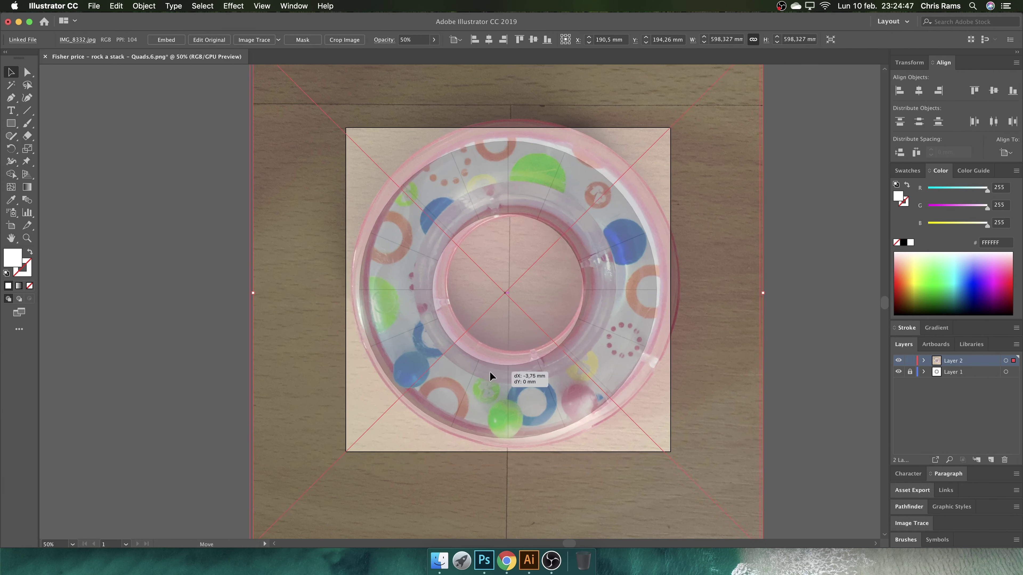
key("Right")
key("Down")
key("Down")
key("Down")
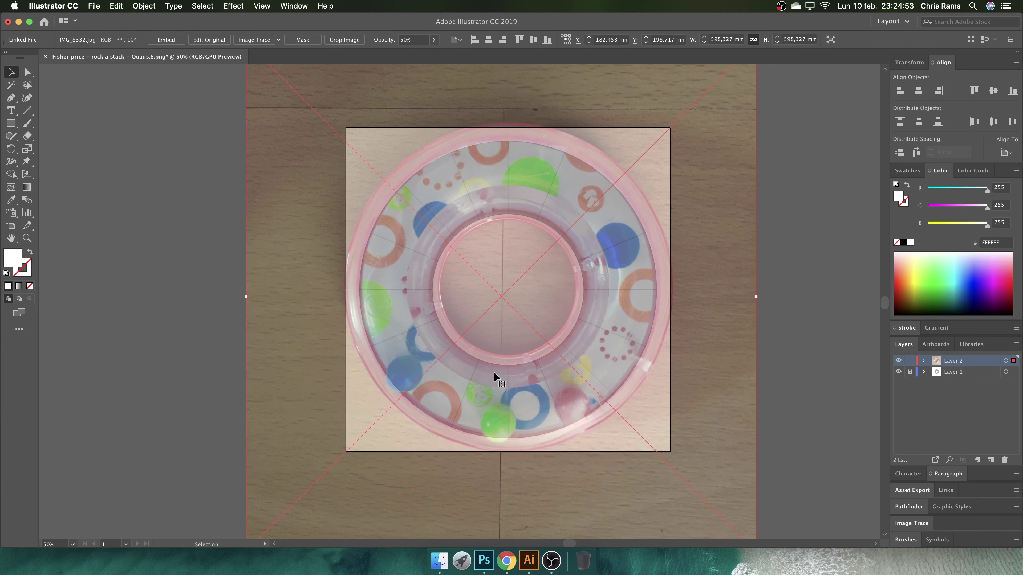
key("Down")
key("Down")
key("Down")
key("Right")
key("Down")
key("Down")
key("Right")
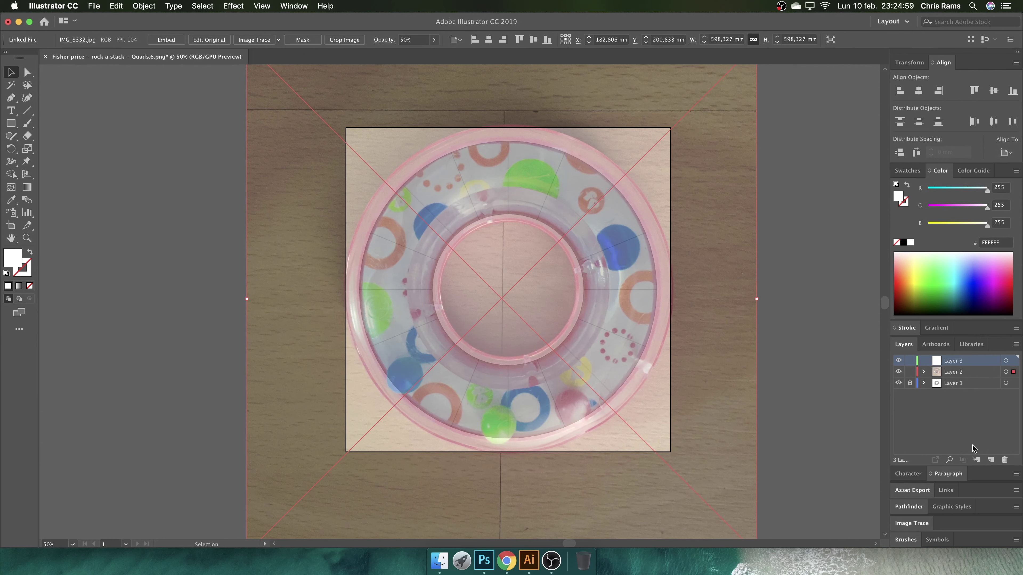
- Lock the photo layer, then briefly hide and reshow it to check the template
left_click(909, 372)
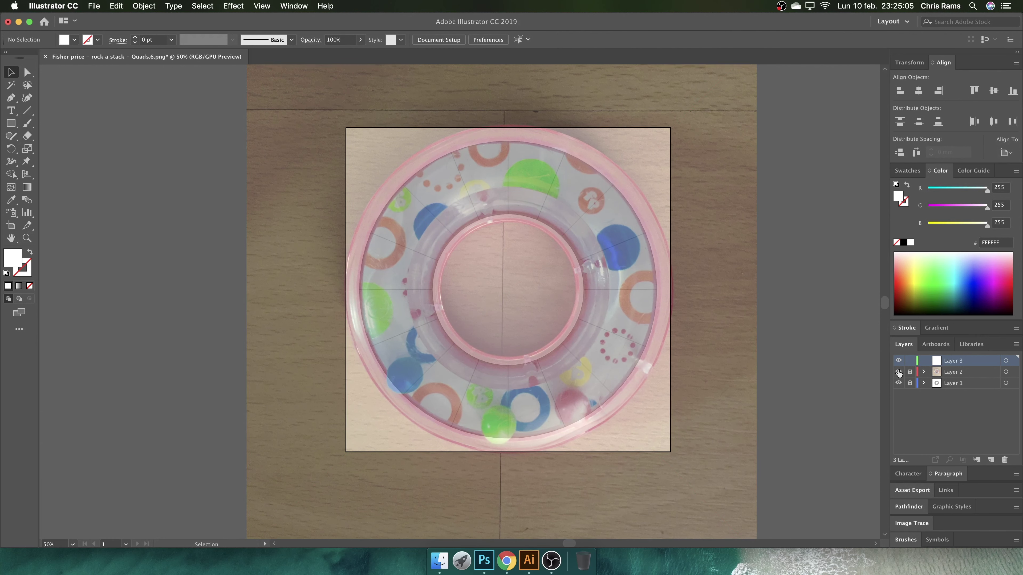
left_click(898, 372)
left_click(898, 371)
scroll(627, 161, "up", 1)
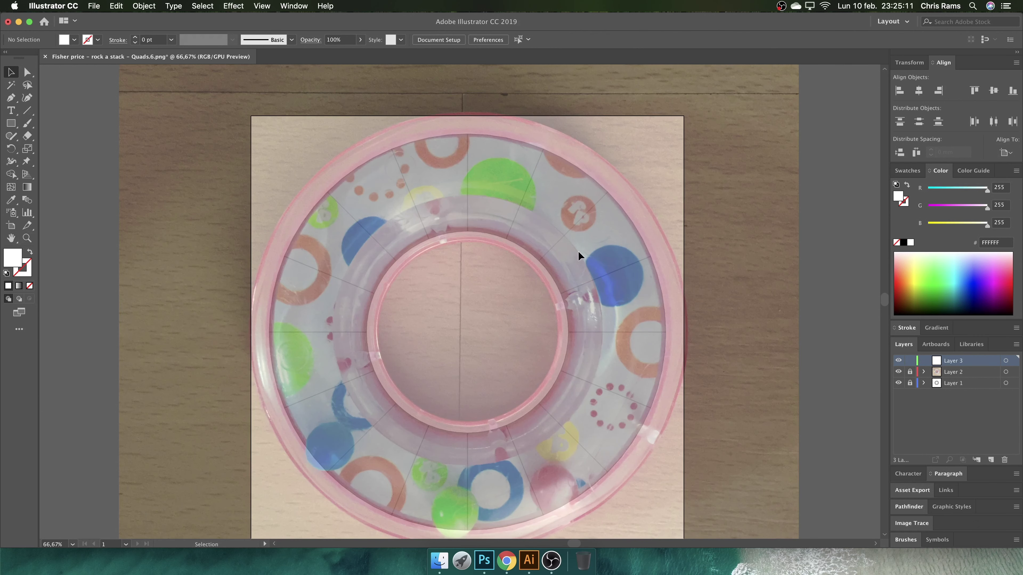
- Locate fisher_price_monogram.png in the file browser
left_click(435, 522)
left_click(266, 163)
left_click(272, 182)
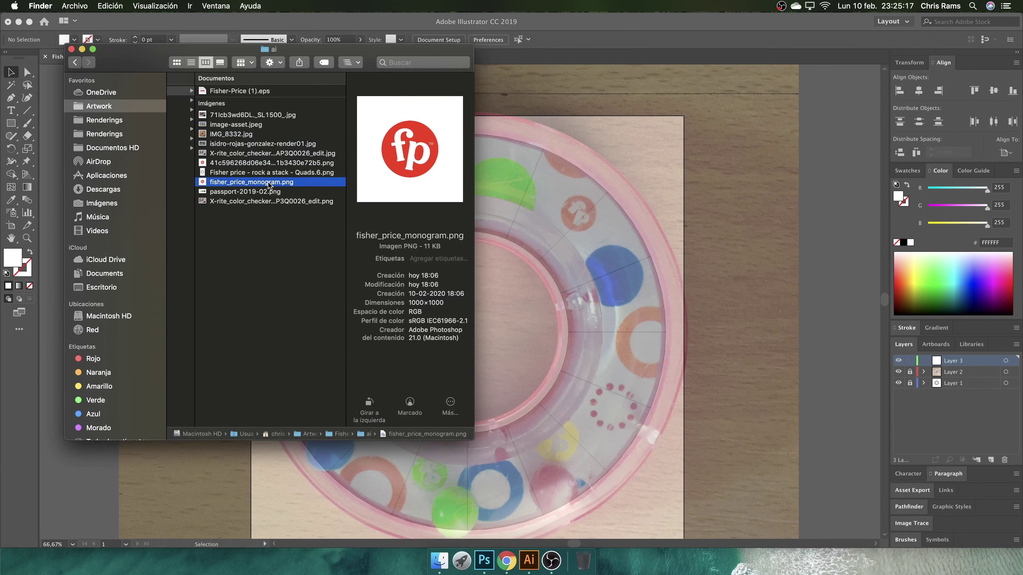
- Open fisher_price_monogram.png as a new Illustrator document
left_click(263, 162)
left_click_drag(260, 182, 546, 55)
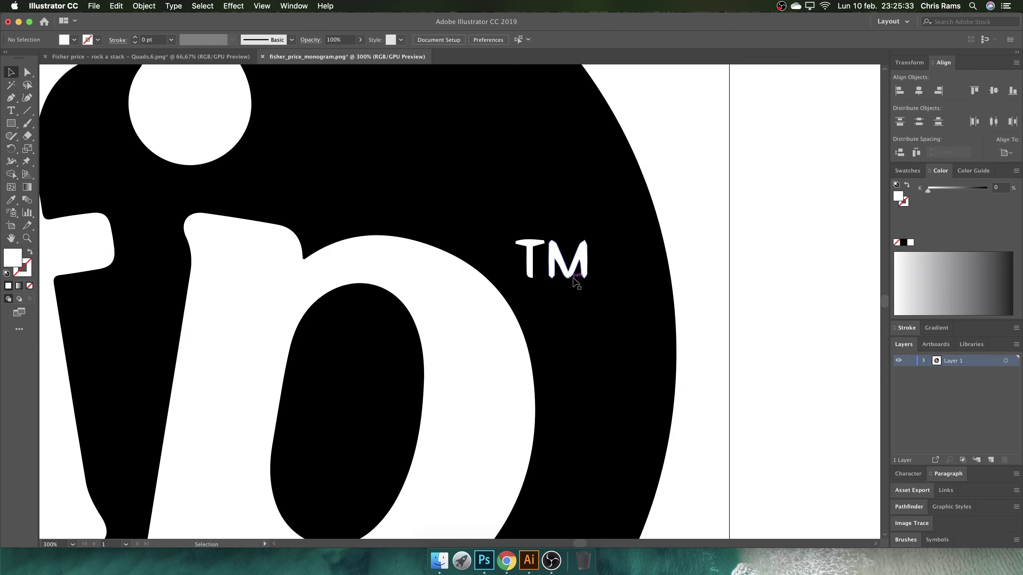
scroll(574, 274, "down", 2)
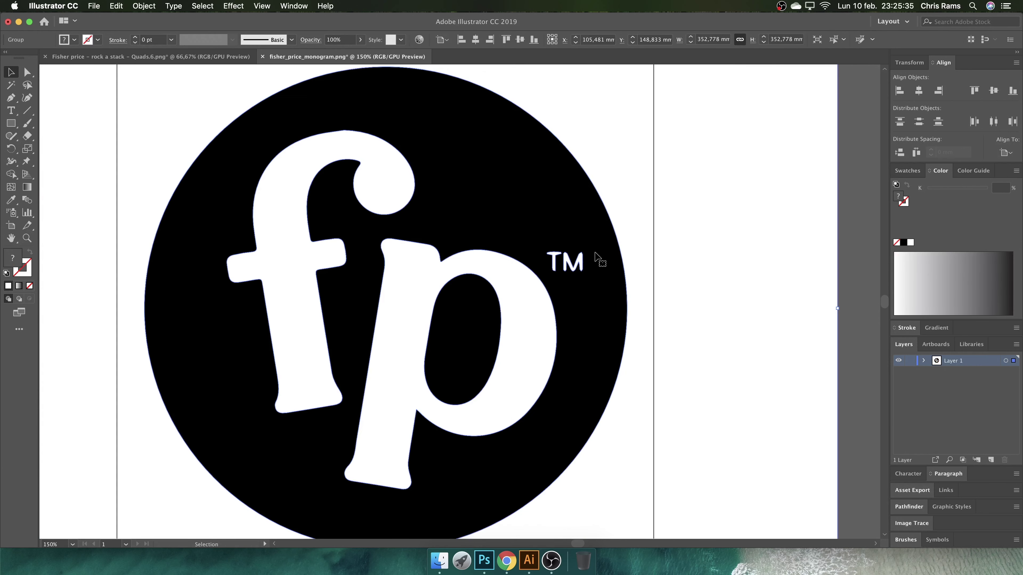
- Delete the TM mark from the traced fp logo and move the logo left
double_click(565, 264)
double_click(564, 260)
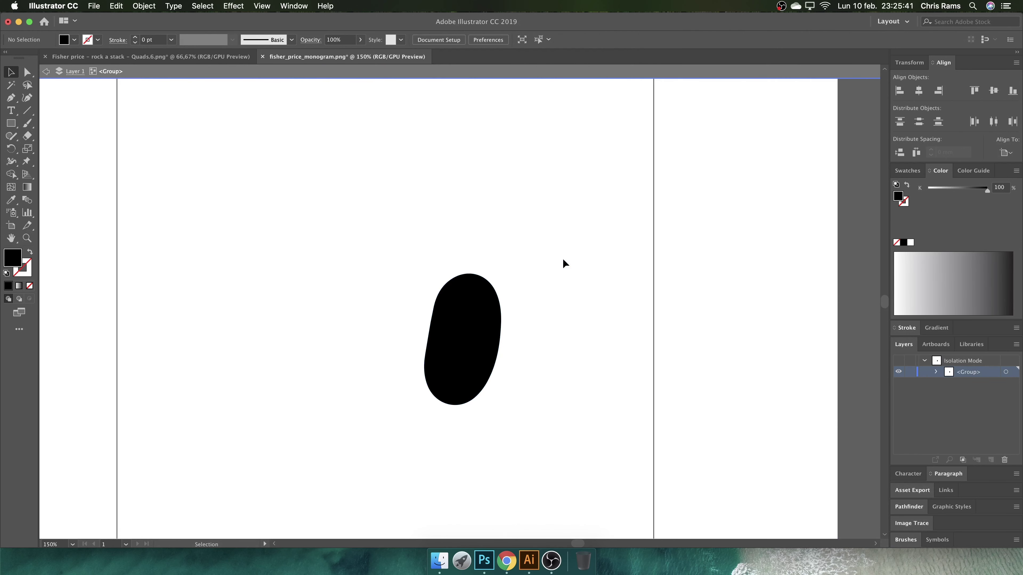
left_click(582, 264)
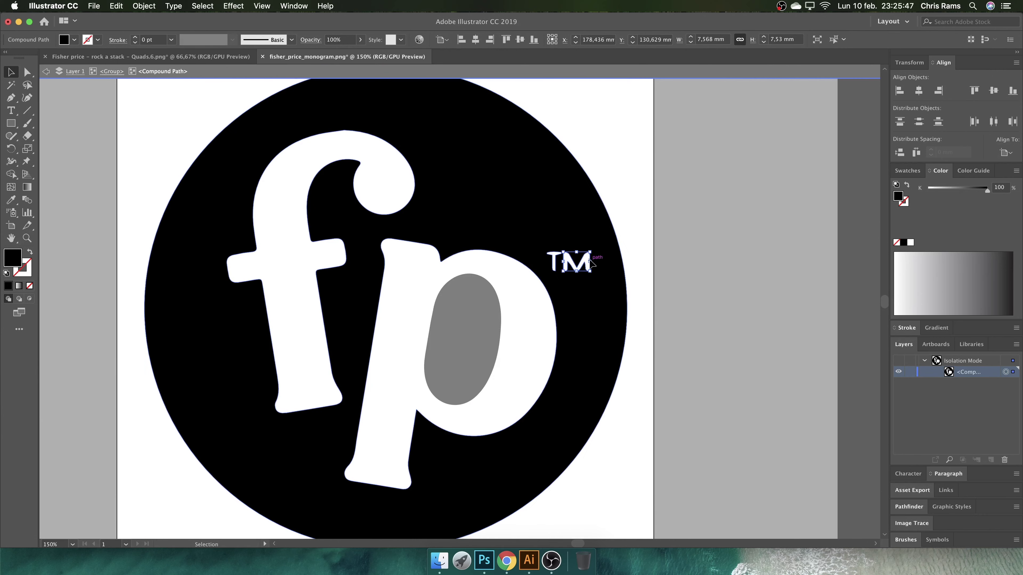
key("Delete")
double_click(728, 276)
scroll(595, 274, "down", 2)
scroll(595, 275, "down", 2)
left_click_drag(595, 275, 352, 293)
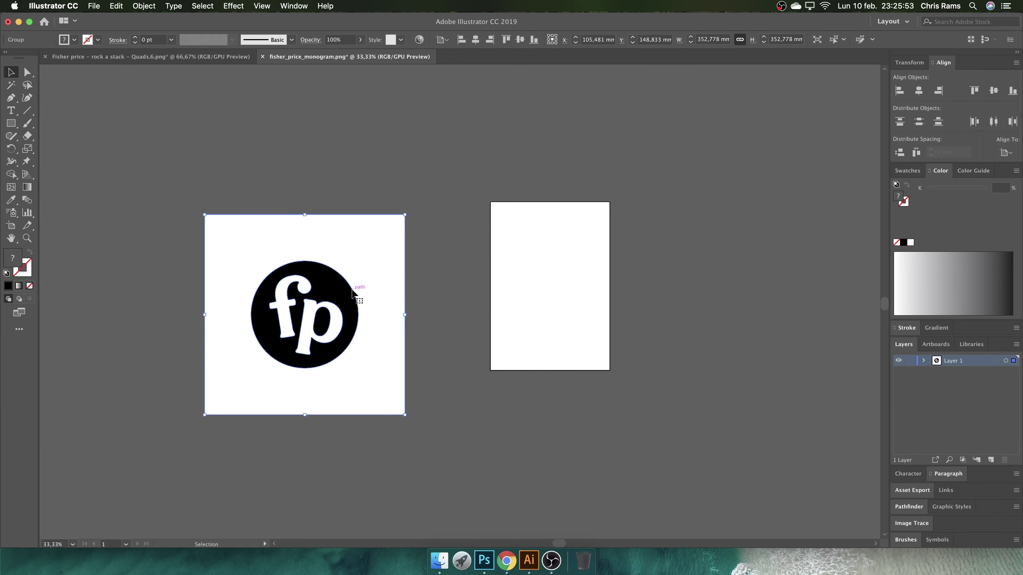
- Delete the white background square behind the fp logo
double_click(346, 297)
left_click(209, 226)
key("Delete")
key("Escape")
scroll(284, 313, "up", 2)
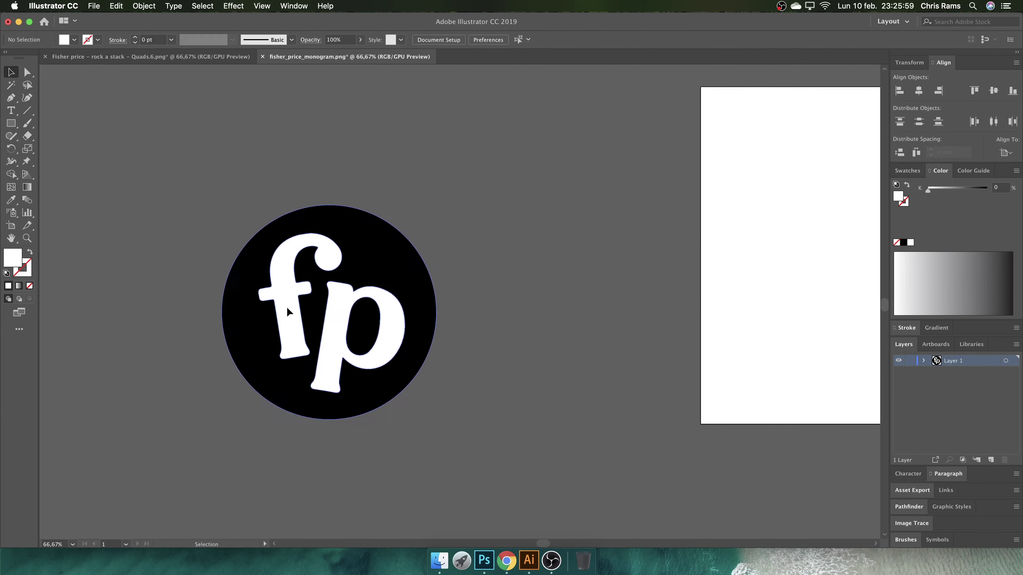
left_click_drag(282, 279, 393, 338)
key("cmd+z")
- Delete the white fp letter shapes and paste the logo into the ring document
double_click(298, 283)
left_click_drag(298, 282, 536, 278)
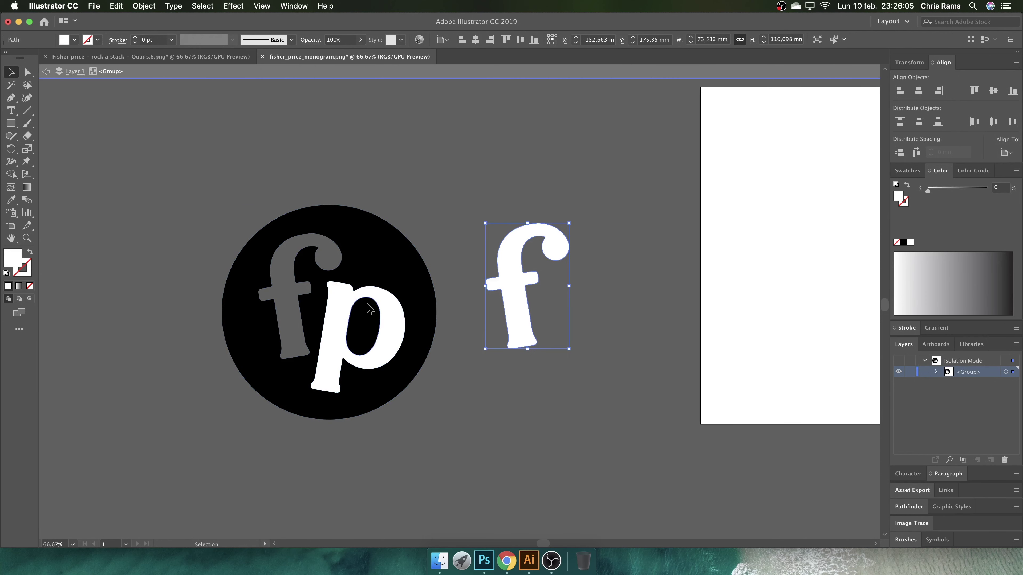
key("Delete")
double_click(449, 305)
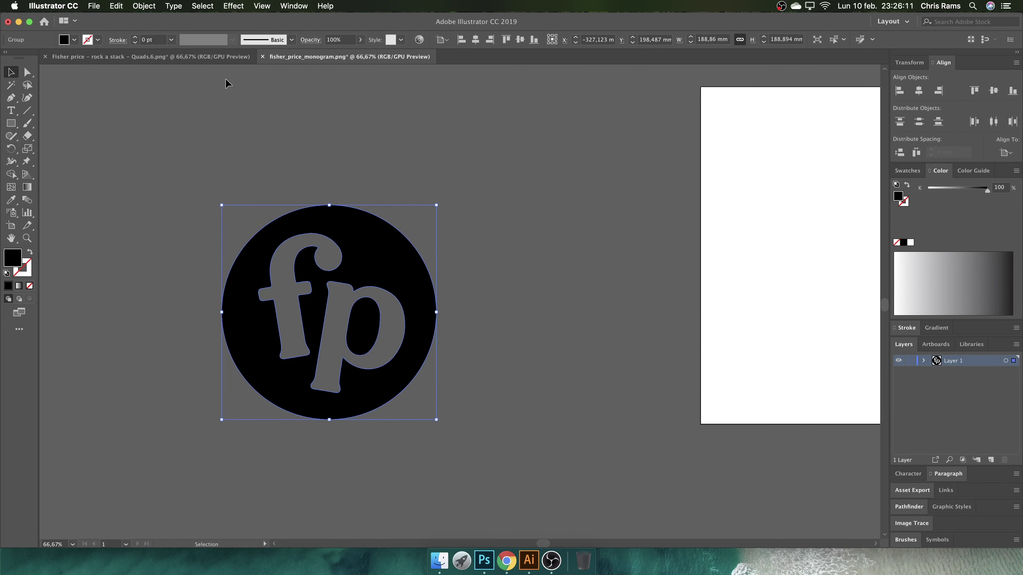
left_click(225, 57)
key("cmd+v")
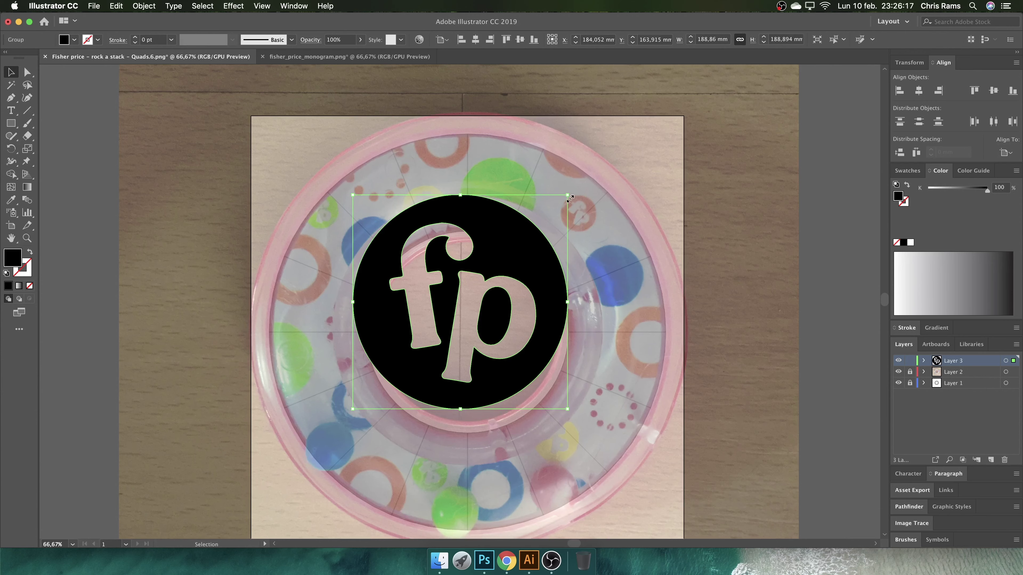
- Shrink the fp logo to about 27 mm wide at the ring's upper right
left_click_drag(567, 195, 488, 274)
scroll(572, 220, "up", 2)
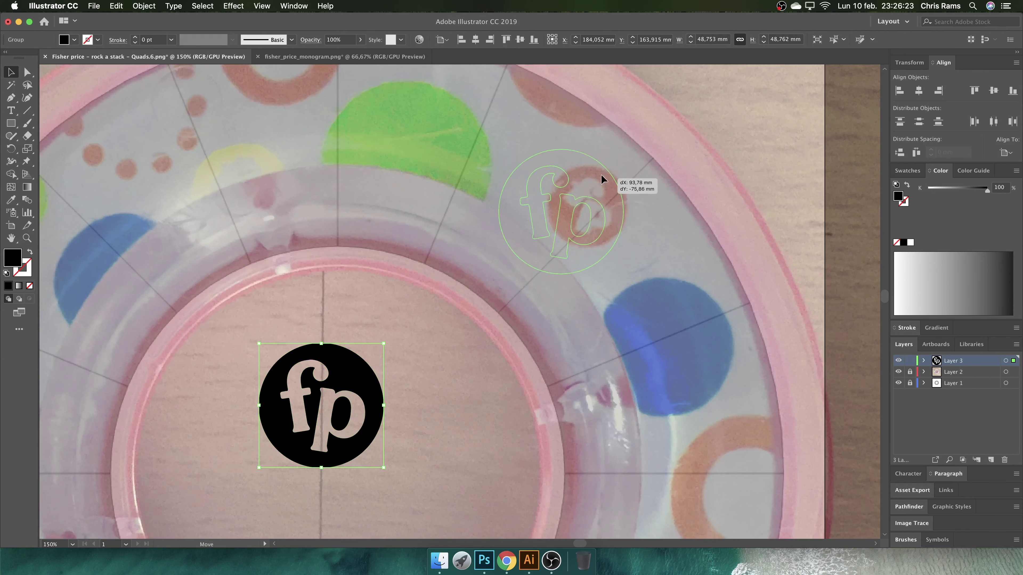
left_click_drag(605, 178, 651, 137)
left_click(641, 163)
key("cmd+z")
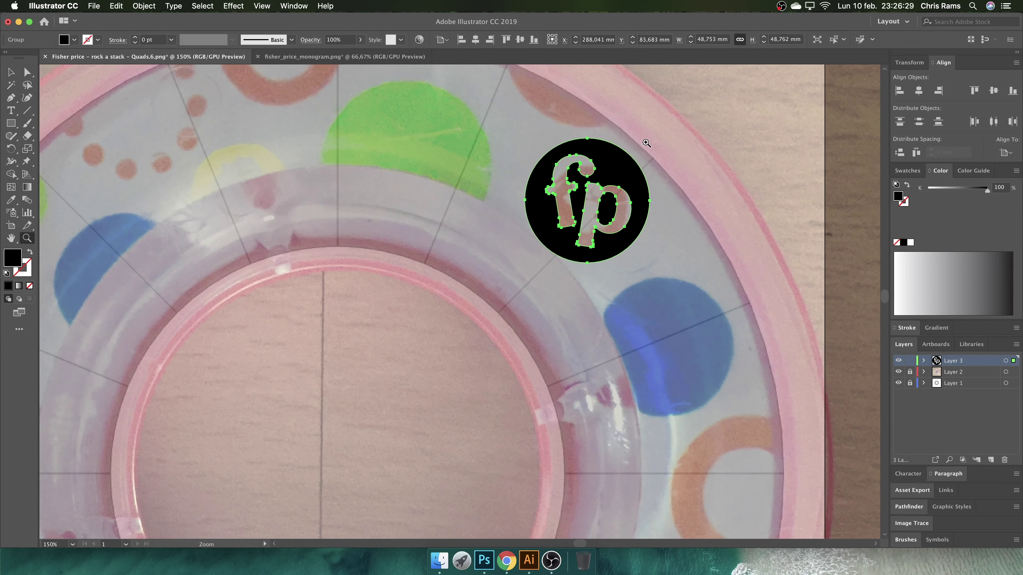
left_click(13, 76)
key("super")
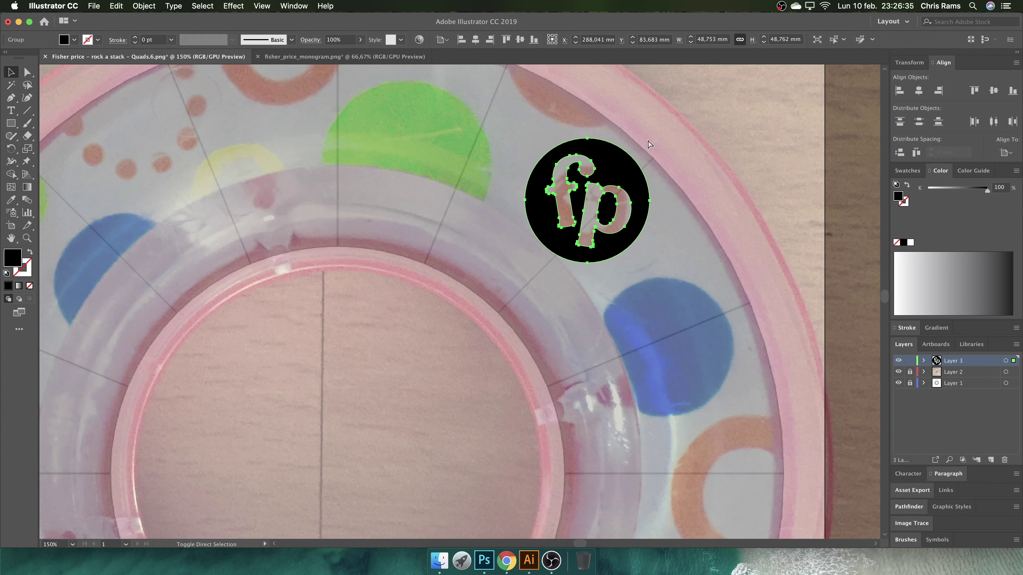
mouse_move(643, 140)
left_mouse_down()
mouse_move(622, 167)
mouse_move(673, 165)
mouse_move(697, 145)
left_mouse_up()
scroll(604, 173, "up", 3)
scroll(684, 197, "down", 3)
scroll(668, 205, "down", 2)
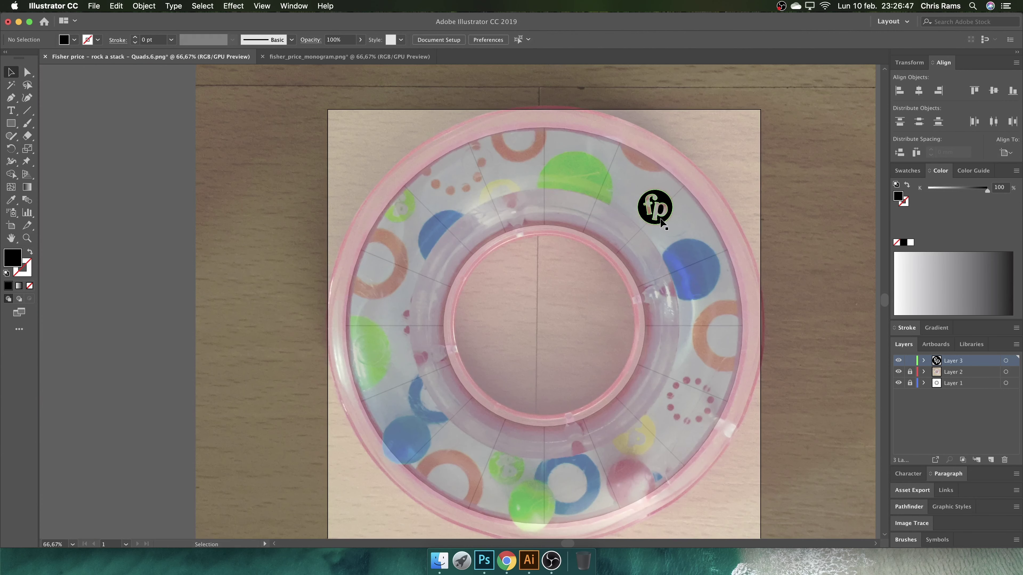
- Copy the fp logo to the bottom of the ring
mouse_move(668, 206)
left_mouse_down()
mouse_move(518, 467)
mouse_move(537, 459)
mouse_move(402, 206)
left_mouse_up()
scroll(385, 172, "up", 3)
left_click_drag(445, 241, 526, 302)
scroll(345, 286, "down", 2)
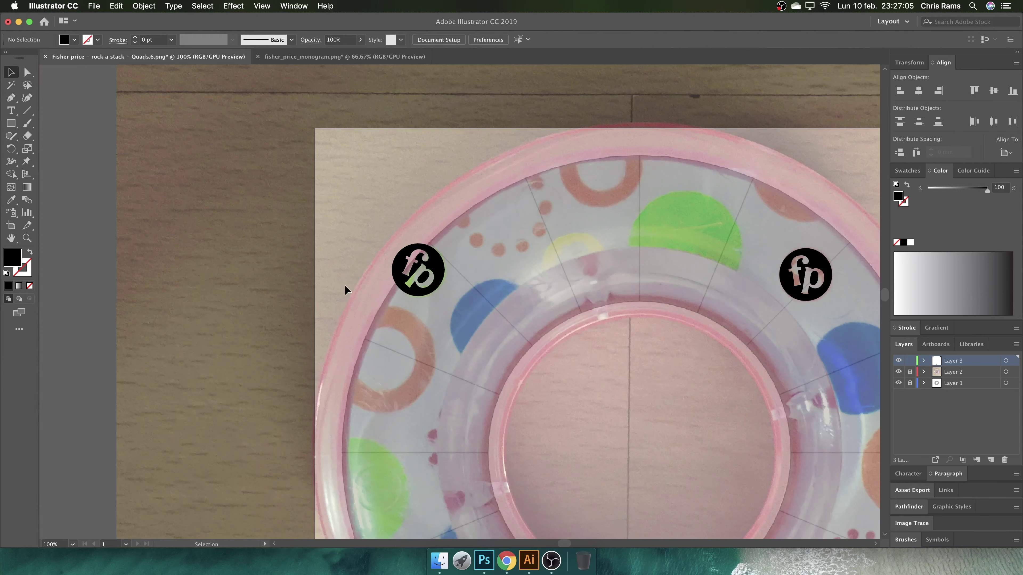
scroll(344, 285, "down", 1)
scroll(384, 293, "up", 2)
- Place another fp logo copy at the ring's top centre
mouse_move(354, 283)
left_mouse_down()
mouse_move(587, 267)
mouse_move(610, 218)
left_mouse_up()
left_click(489, 229)
scroll(489, 230, "down", 1)
scroll(489, 230, "down", 1)
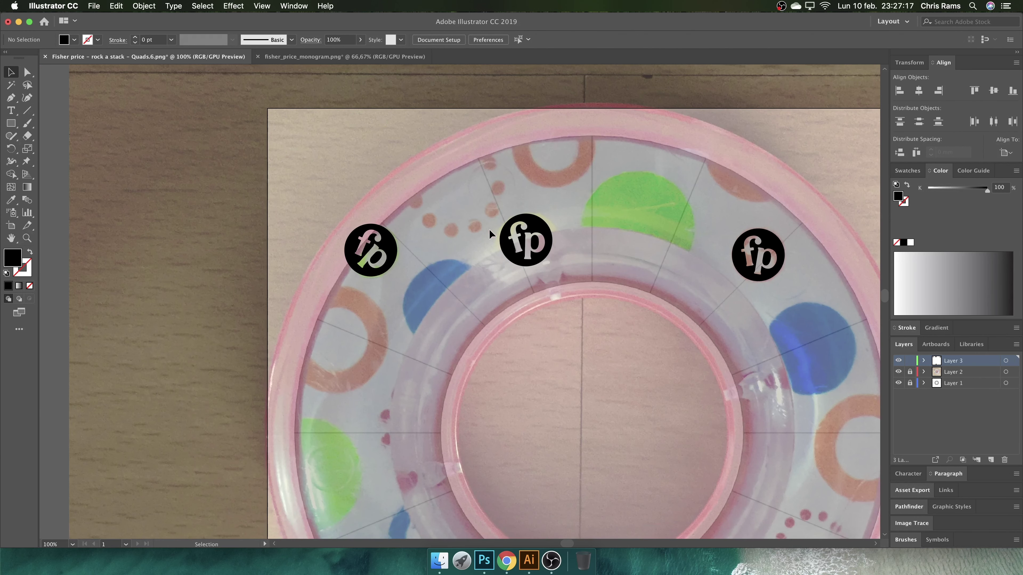
scroll(489, 230, "down", 2)
scroll(652, 475, "up", 1)
scroll(408, 419, "up", 1)
- Add an upright fp logo copy at the lower right and nudge a top logo into position
left_click(407, 419)
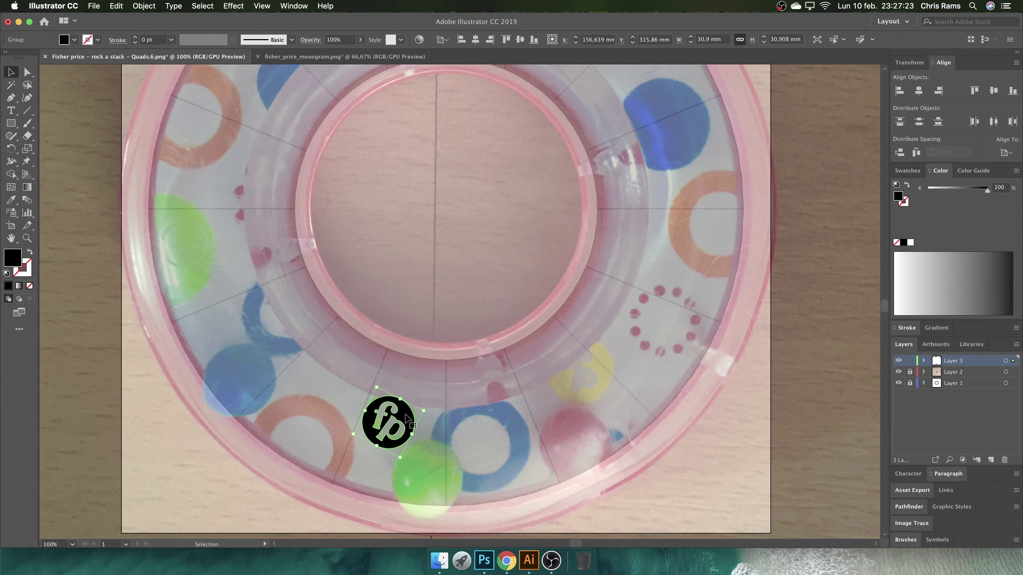
mouse_move(407, 419)
left_mouse_down()
mouse_move(602, 366)
mouse_move(627, 387)
left_mouse_up()
left_click(627, 394)
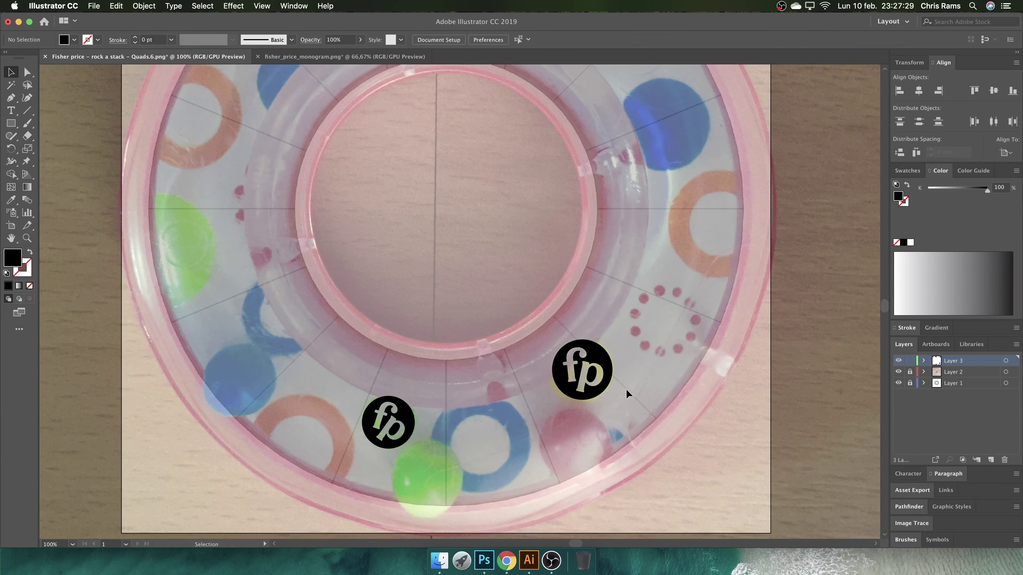
scroll(627, 394, "up", 2)
left_click_drag(467, 211, 471, 212)
scroll(509, 200, "down", 2)
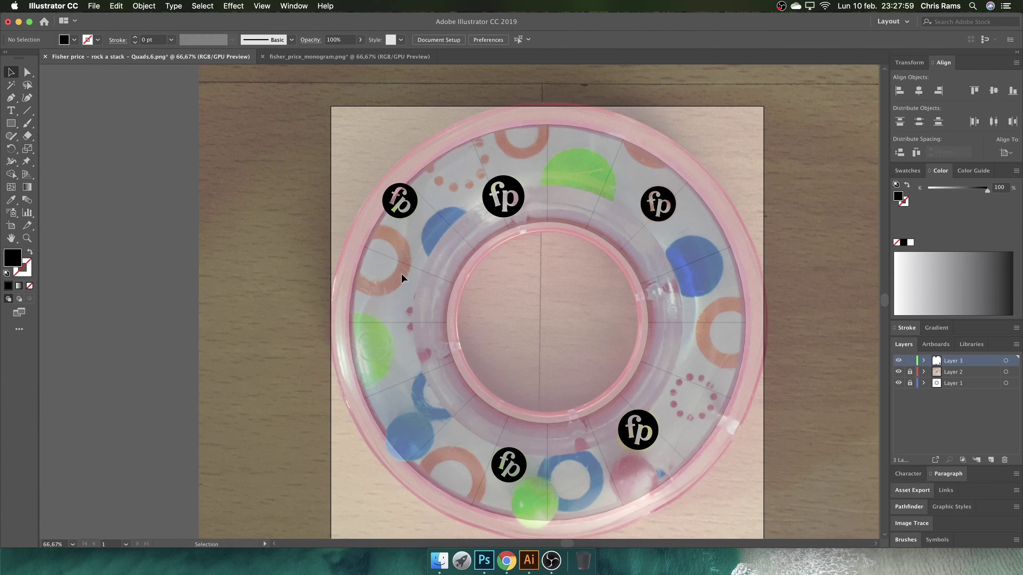
- Draw a black circle on the ring's right side and an enlarged copy near the top
left_click_drag(18, 127, 44, 149)
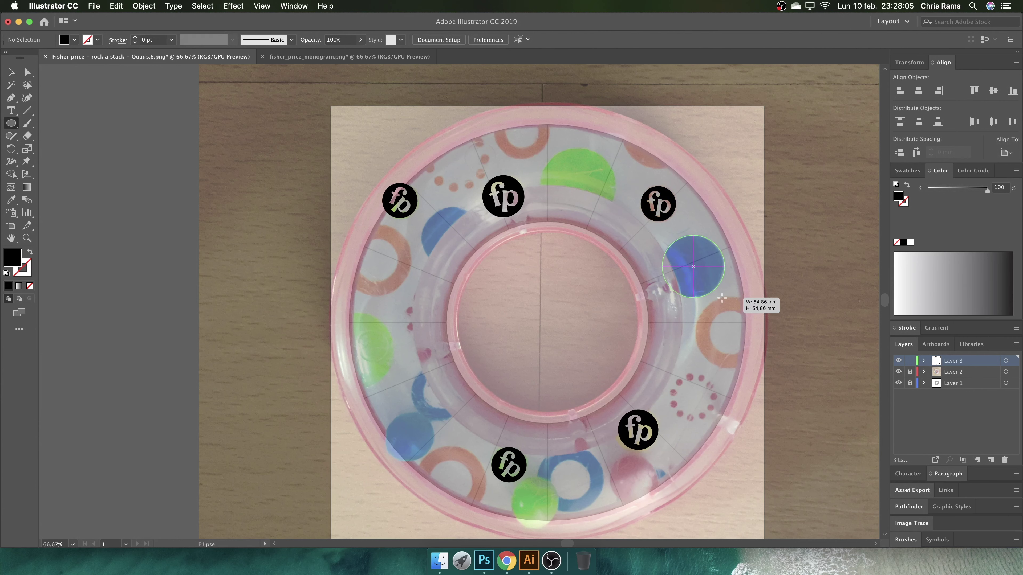
left_click_drag(722, 297, 722, 297)
key("v")
left_click_drag(713, 254, 595, 171)
left_click_drag(606, 213, 619, 226)
left_click(569, 265)
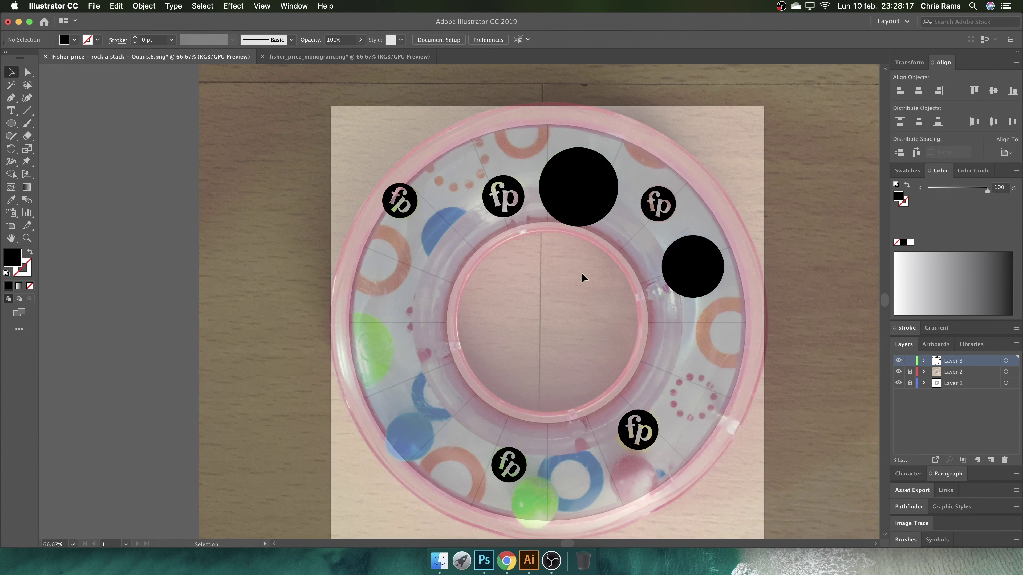
- Copy black circles to the ring's inner upper-left edge and lower right
mouse_move(569, 199)
left_mouse_down()
mouse_move(651, 140)
mouse_move(368, 365)
left_mouse_up()
left_click(735, 153)
scroll(597, 208, "down", 1)
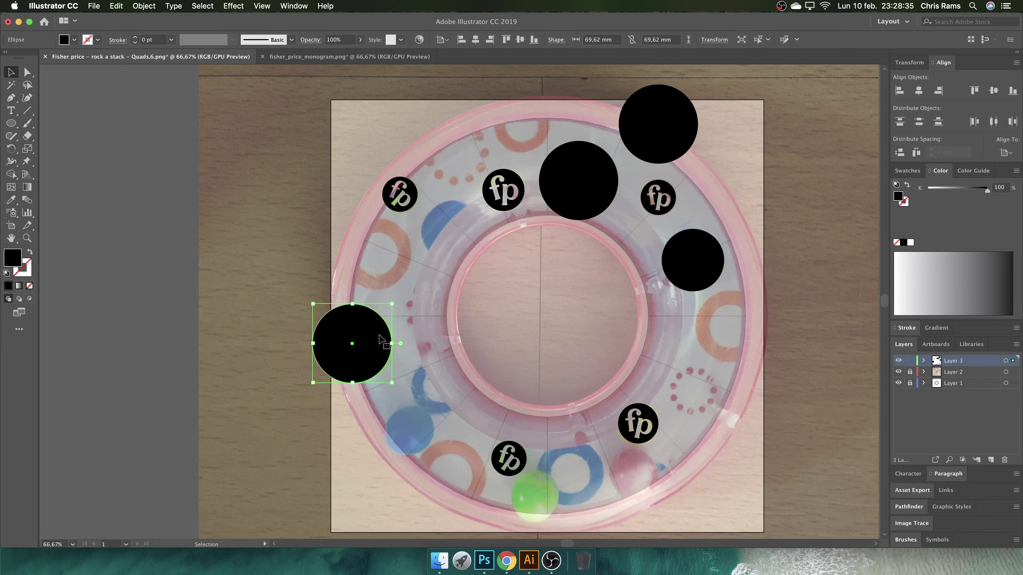
left_click(558, 311)
mouse_move(579, 180)
left_mouse_down()
mouse_move(450, 251)
mouse_move(485, 203)
left_mouse_up()
left_click(537, 311)
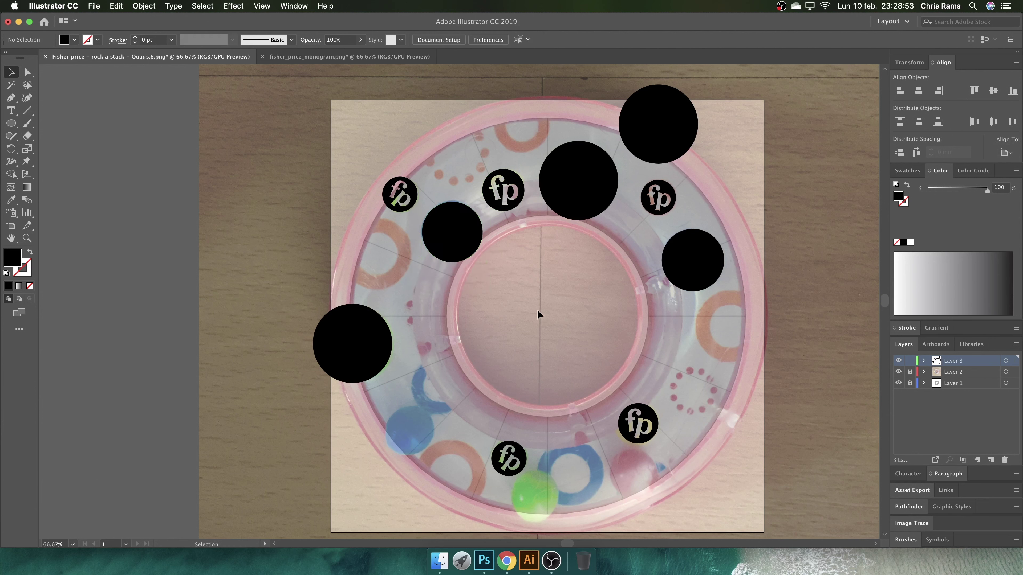
left_click_drag(451, 231, 659, 480)
left_click(729, 435)
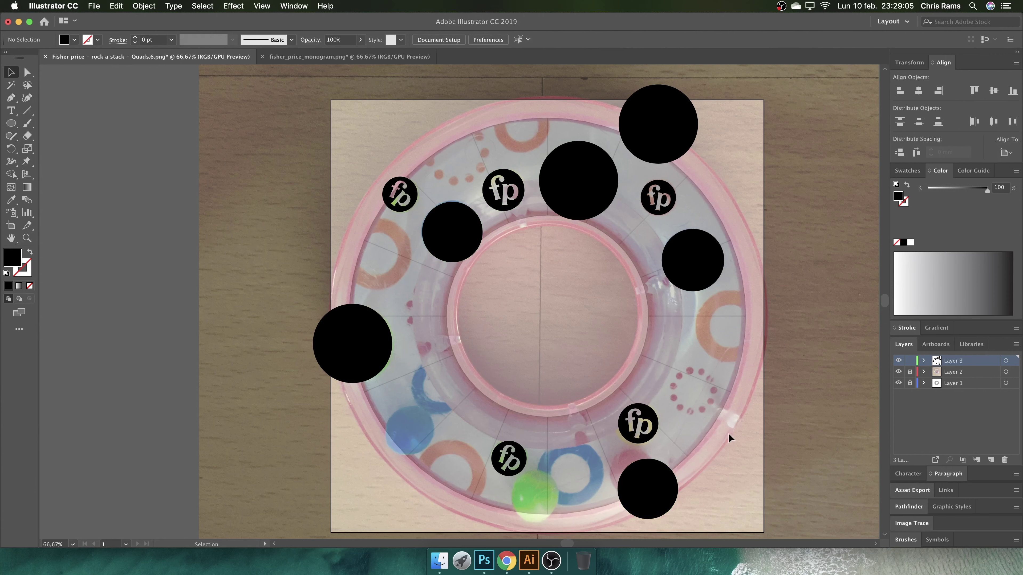
- Centre a small circle on a larger one in the ring's middle and bring up Pathfinder
mouse_move(713, 247)
left_mouse_down()
mouse_move(579, 310)
mouse_move(635, 331)
mouse_move(640, 354)
mouse_move(594, 326)
mouse_move(526, 309)
left_mouse_up()
left_click(533, 317, "shift")
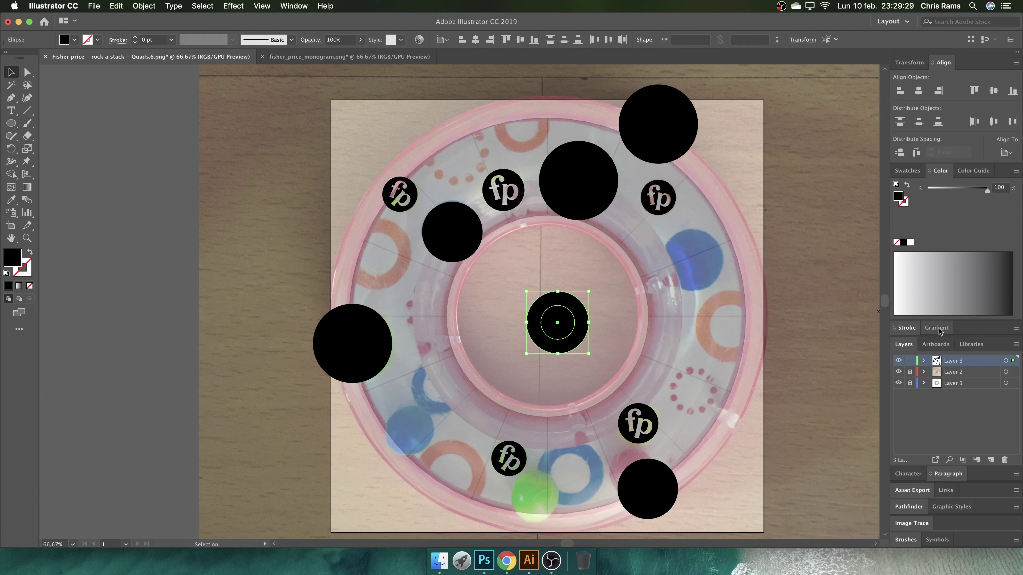
left_click(911, 63)
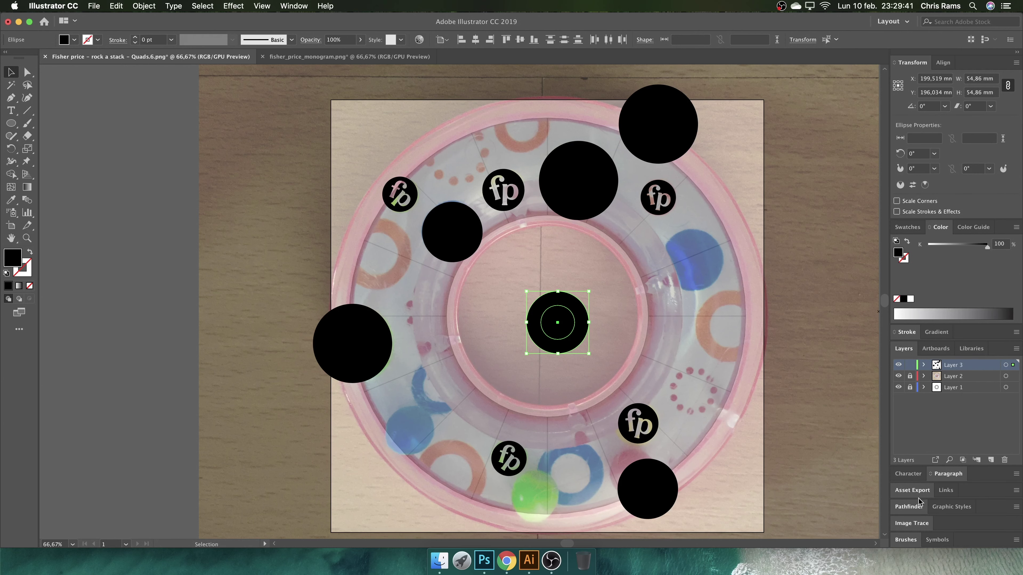
left_click(293, 6)
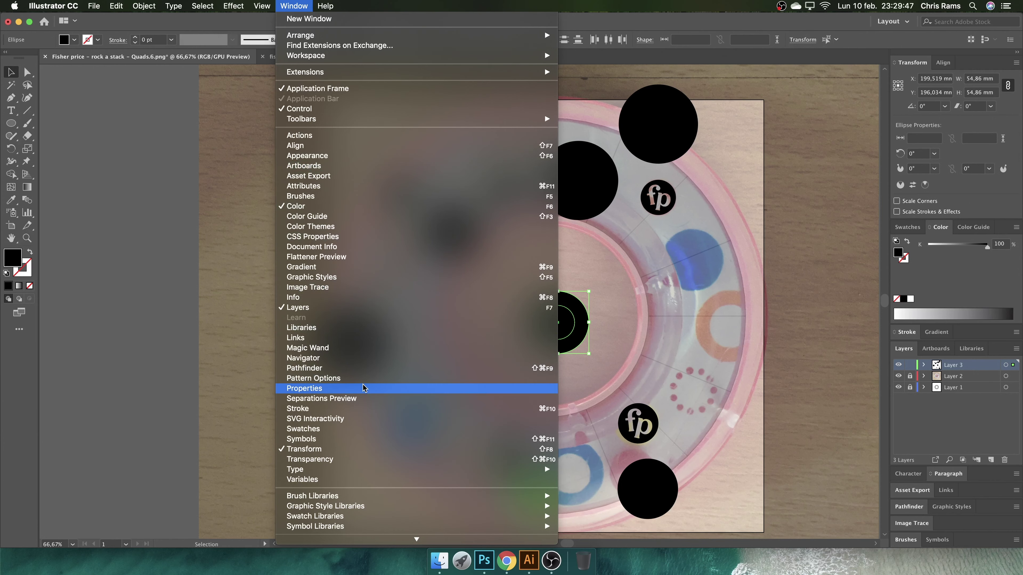
left_click(372, 372)
- Punch the small circle out of the big one, then move and thin the donut on the ring
left_click(960, 479)
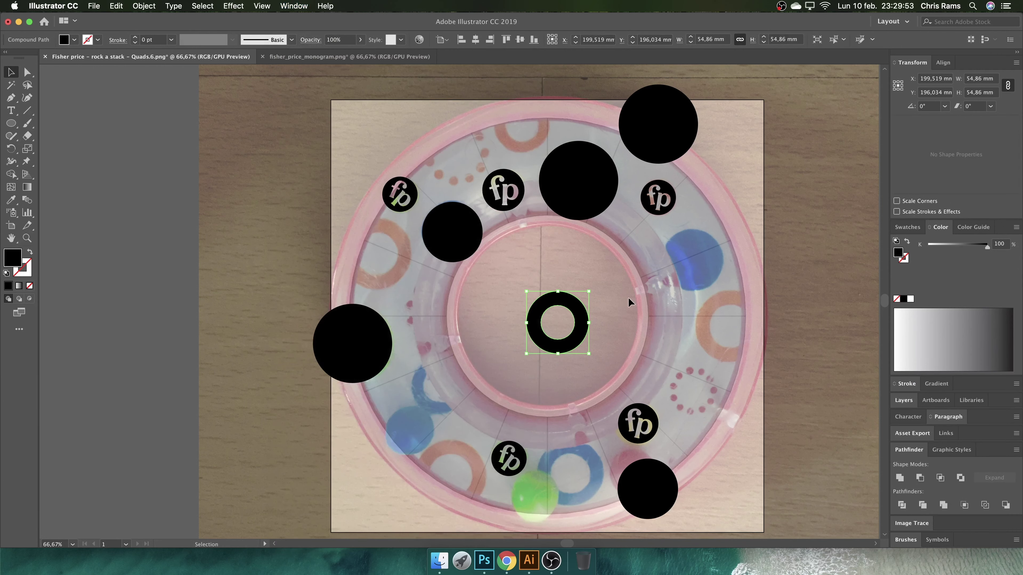
left_click(628, 299)
scroll(703, 319, "up", 2)
left_click_drag(274, 268, 656, 280)
left_click_drag(692, 242, 704, 232)
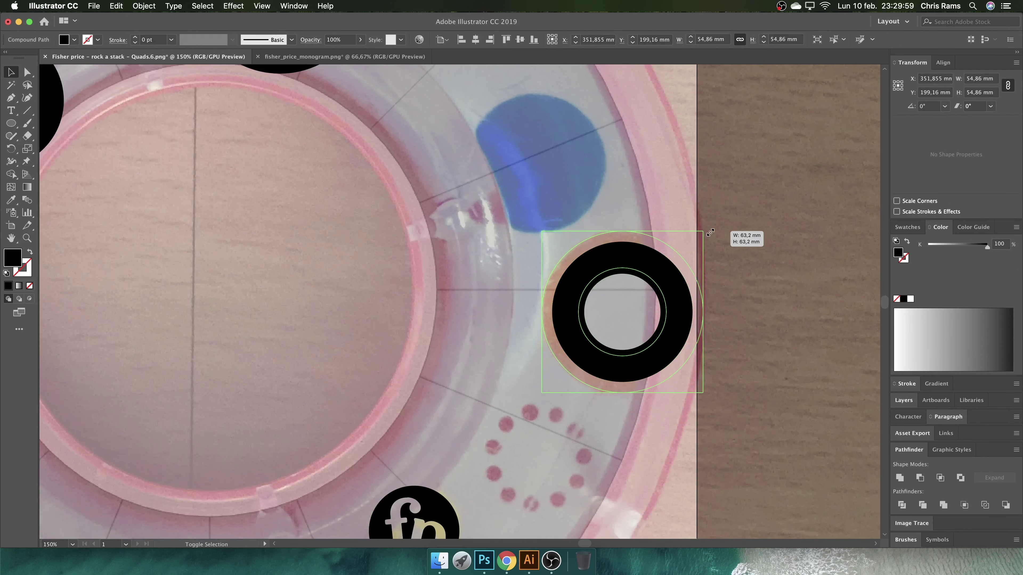
double_click(667, 280)
left_click_drag(661, 274, 683, 257)
key("Escape")
- Place resized donut copies at the right, top and left of the toy ring
key("super+minus")
key("super+minus")
key("super+minus")
scroll(722, 190, "up", 1)
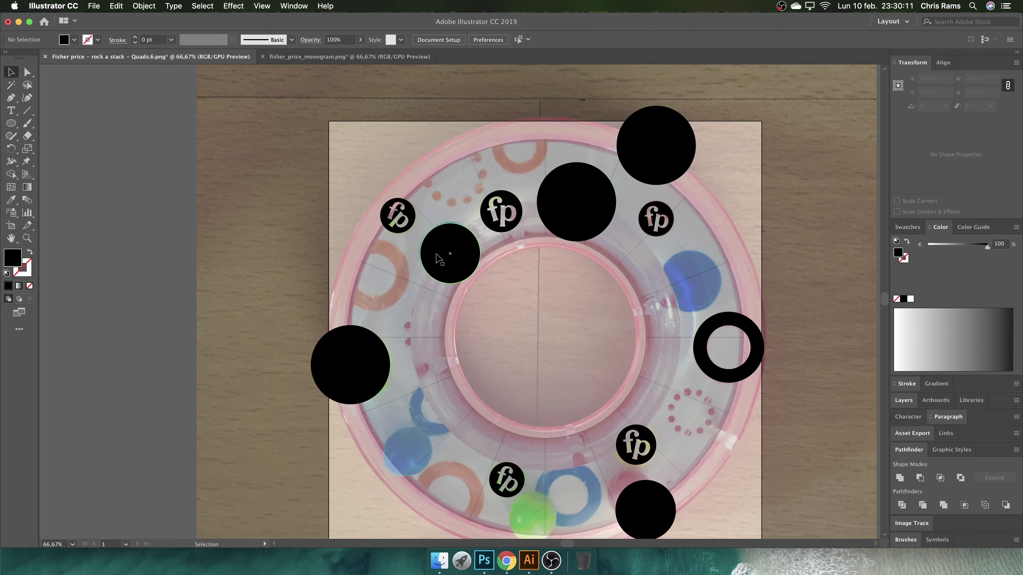
left_click_drag(450, 255, 692, 270)
scroll(692, 269, "up", 1)
scroll(693, 270, "left", 3)
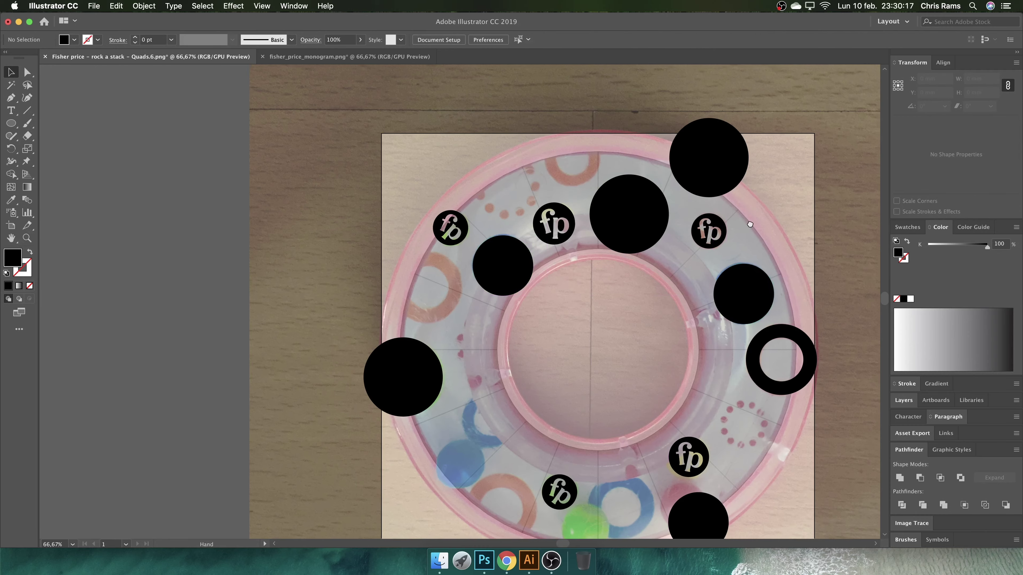
mouse_move(797, 341)
left_mouse_down()
mouse_move(590, 126)
mouse_move(644, 168)
mouse_move(471, 269)
mouse_move(496, 255)
left_mouse_up()
scroll(591, 126, "up", 3)
scroll(644, 168, "down", 3)
scroll(471, 269, "up", 3)
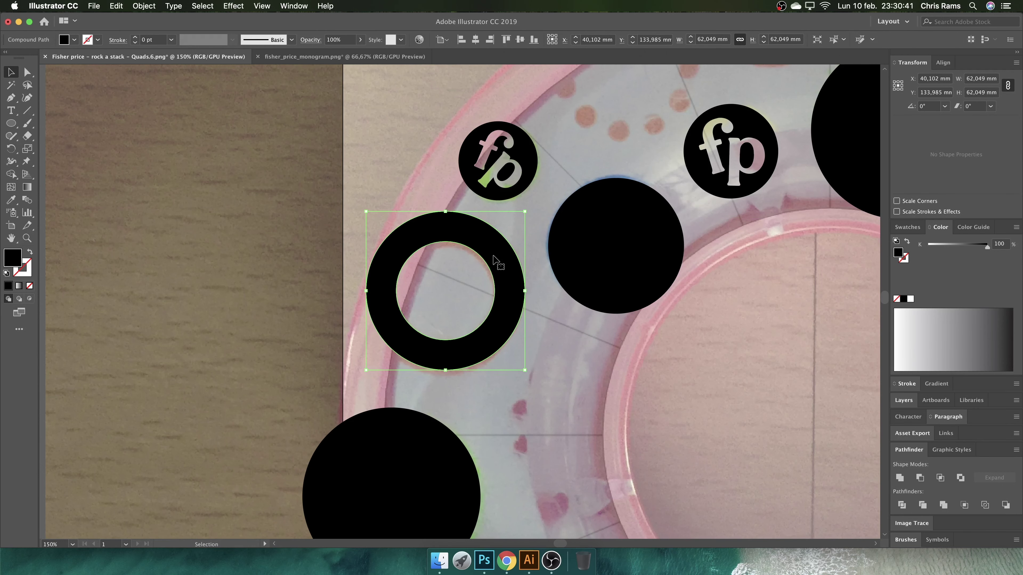
mouse_move(496, 255)
left_mouse_down()
mouse_move(602, 347)
mouse_move(647, 471)
left_mouse_up()
scroll(494, 258, "down", 3)
scroll(603, 347, "up", 3)
- Add more donut copies at the lower left and along the bottom right of the ring
left_click_drag(654, 345, 636, 365)
key("super+0")
left_click(551, 315)
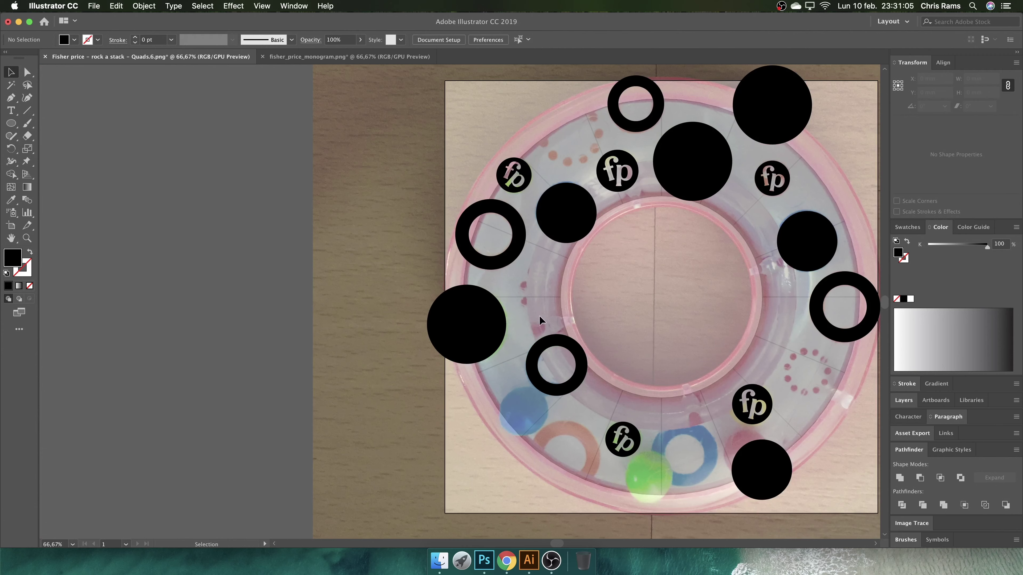
scroll(539, 321, "down", 2)
mouse_move(578, 323)
left_mouse_down()
mouse_move(586, 415)
mouse_move(767, 388)
left_mouse_up()
scroll(586, 415, "up", 1)
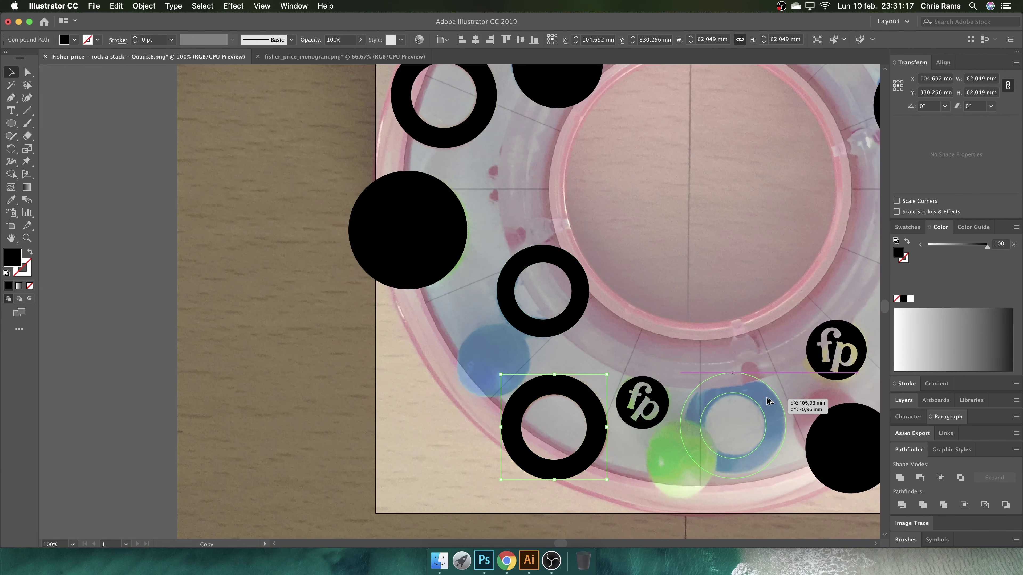
scroll(777, 415, "up", 2)
left_click_drag(796, 331, 789, 337)
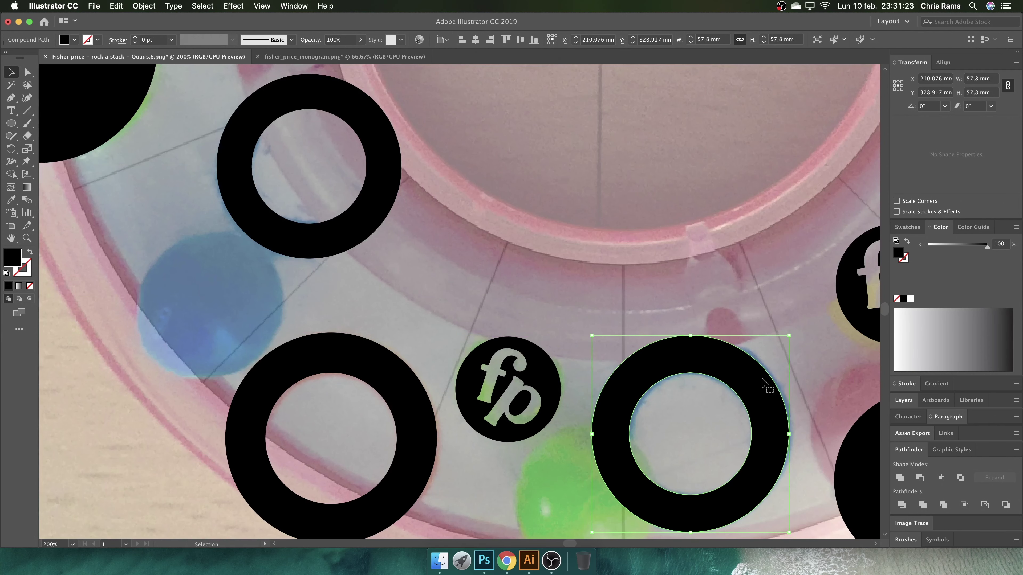
key("Right")
key("Right")
key("Right")
left_click(720, 300)
scroll(720, 300, "down", 3)
scroll(741, 278, "down", 1)
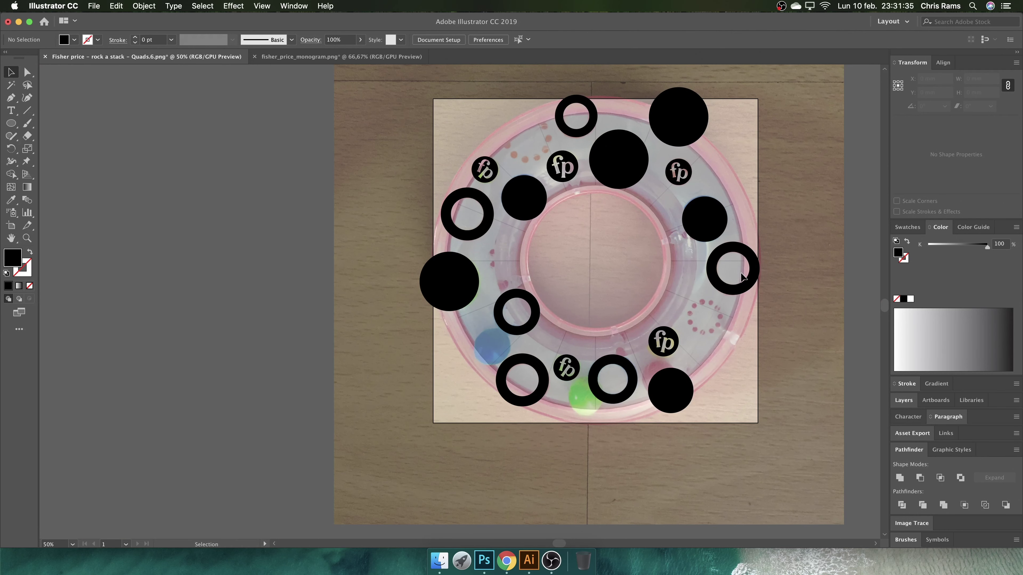
scroll(628, 312, "right", 3)
scroll(539, 221, "up", 1)
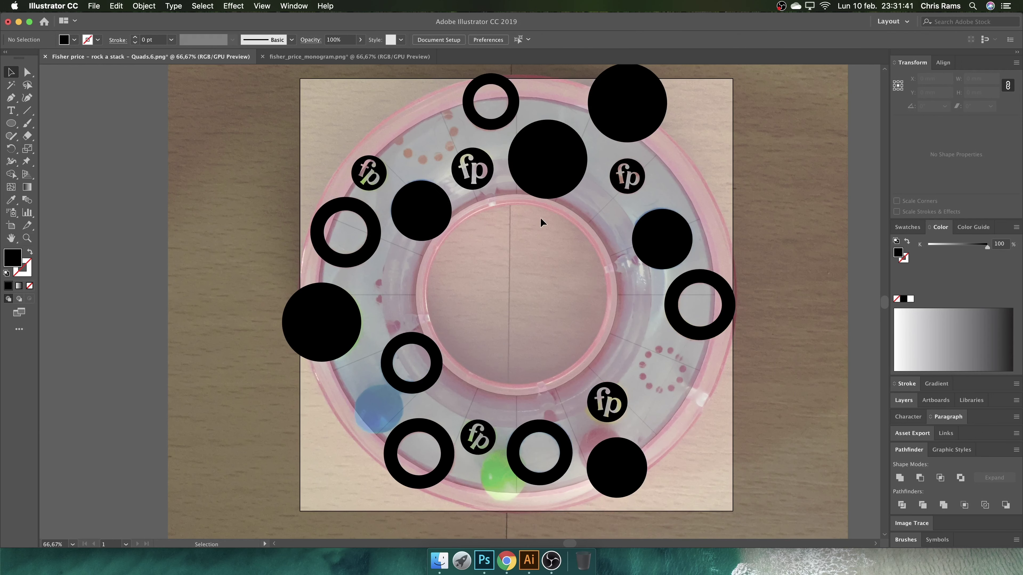
- Copy a black circle to the ring centre and shrink a copy into a small dot above it
left_click(666, 230)
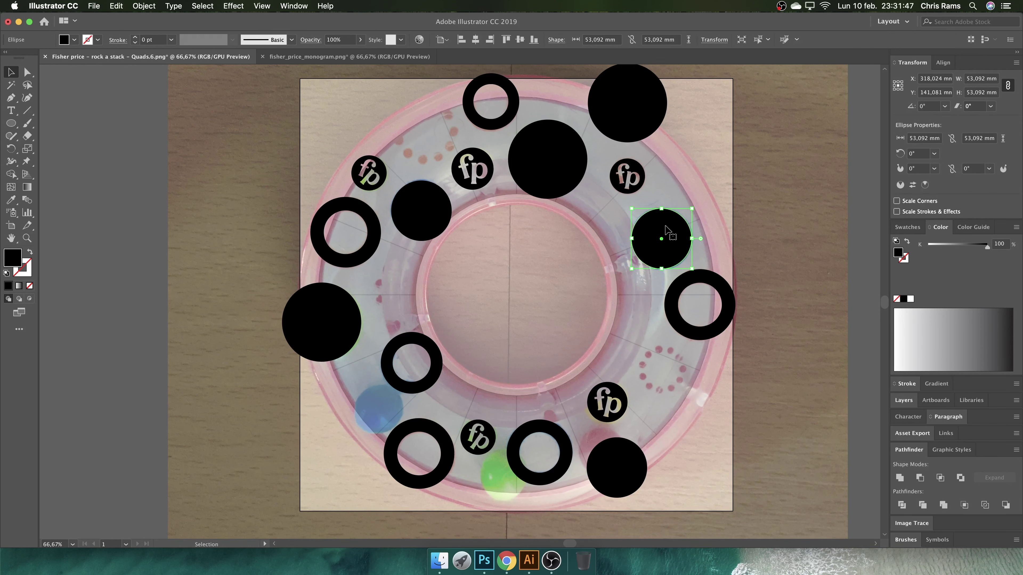
mouse_move(665, 230)
left_mouse_down()
mouse_move(536, 281)
mouse_move(598, 172)
left_mouse_up()
left_click(475, 39)
scroll(566, 269, "up", 2)
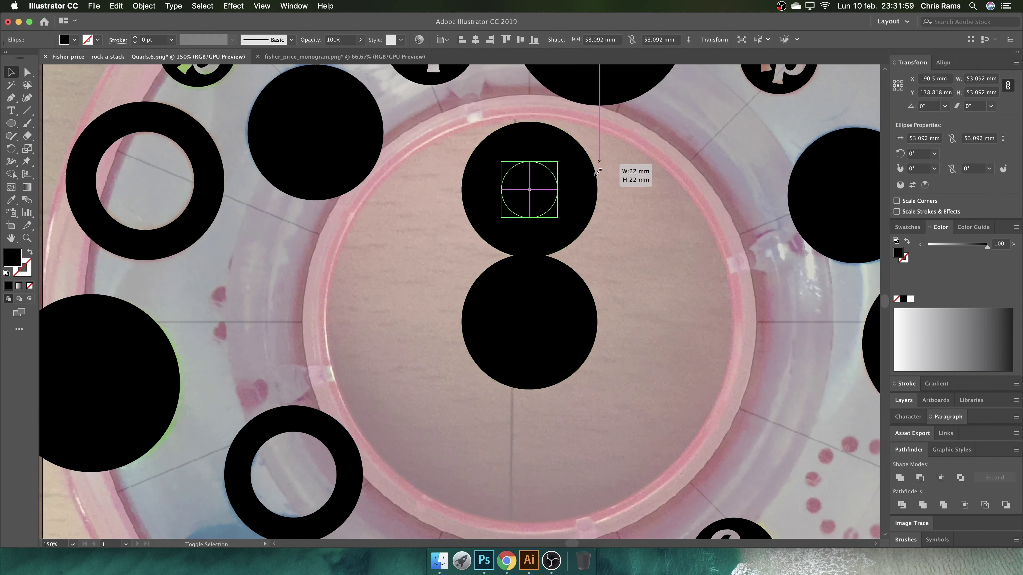
left_click_drag(530, 190, 529, 222)
left_click(633, 220)
scroll(573, 206, "down", 1)
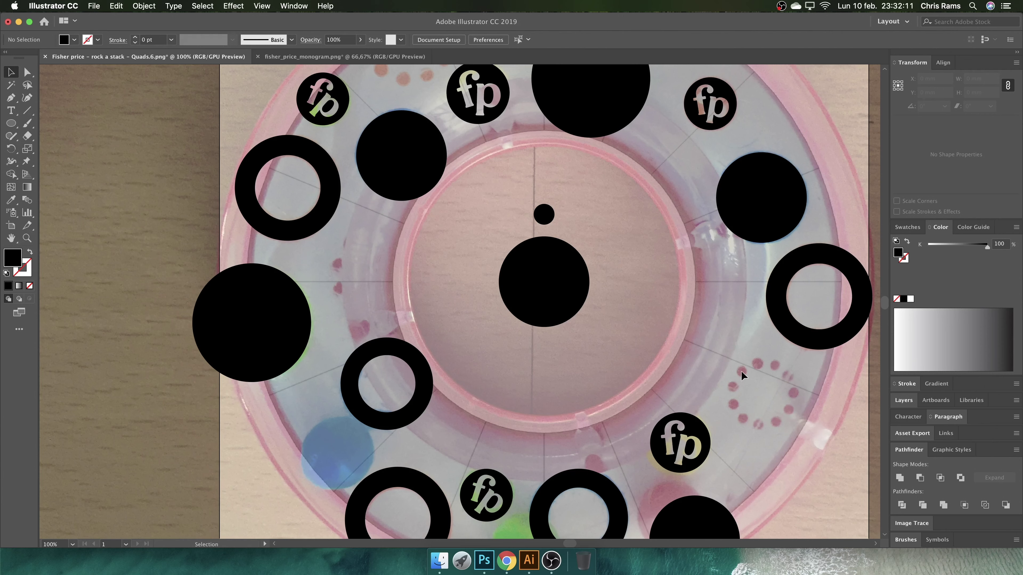
- Repeat rotated copies of the dot around the centre, then delete the big centre disc
left_click(544, 214)
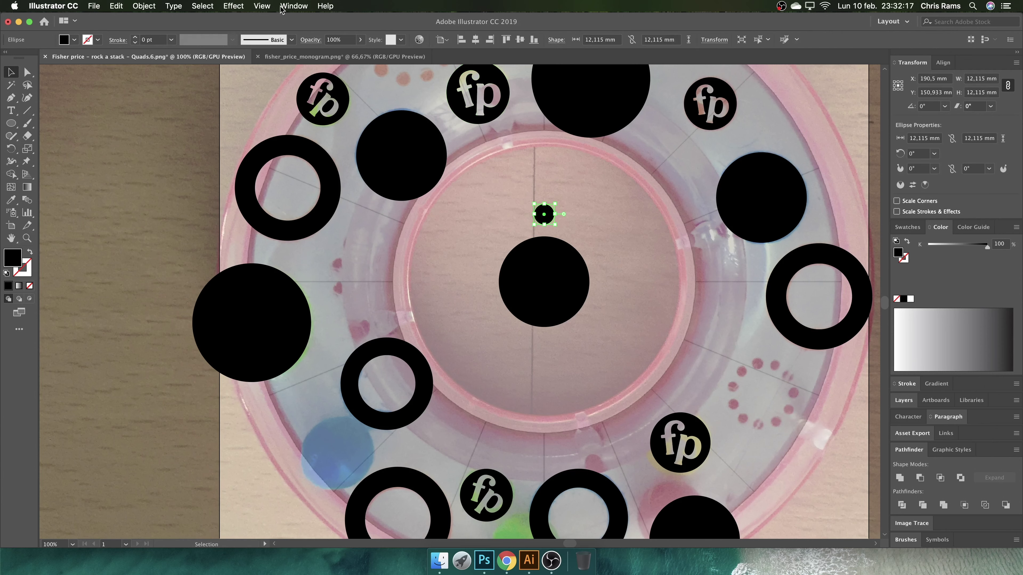
left_click(11, 148)
left_click(543, 281, "alt")
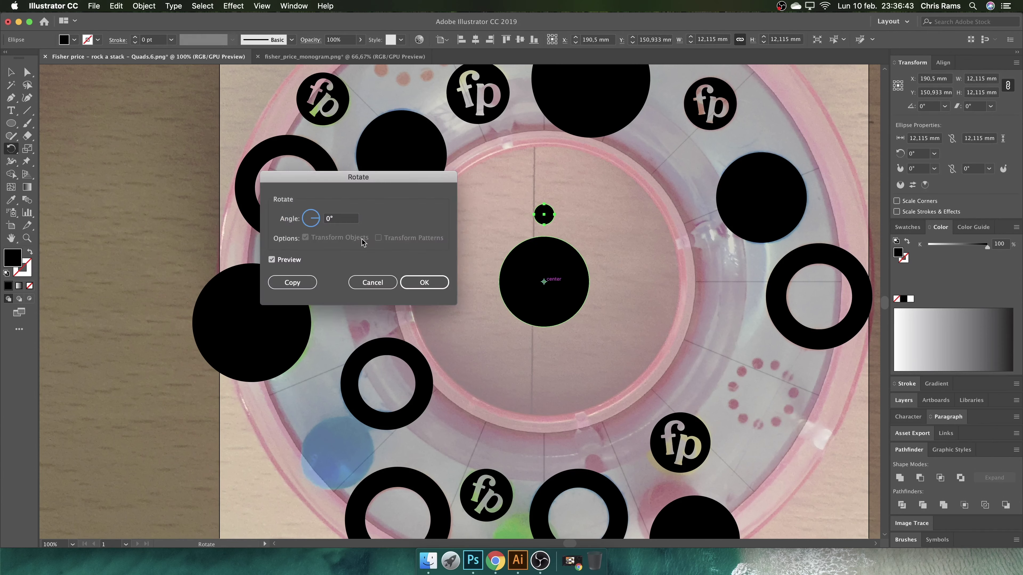
left_click(306, 282)
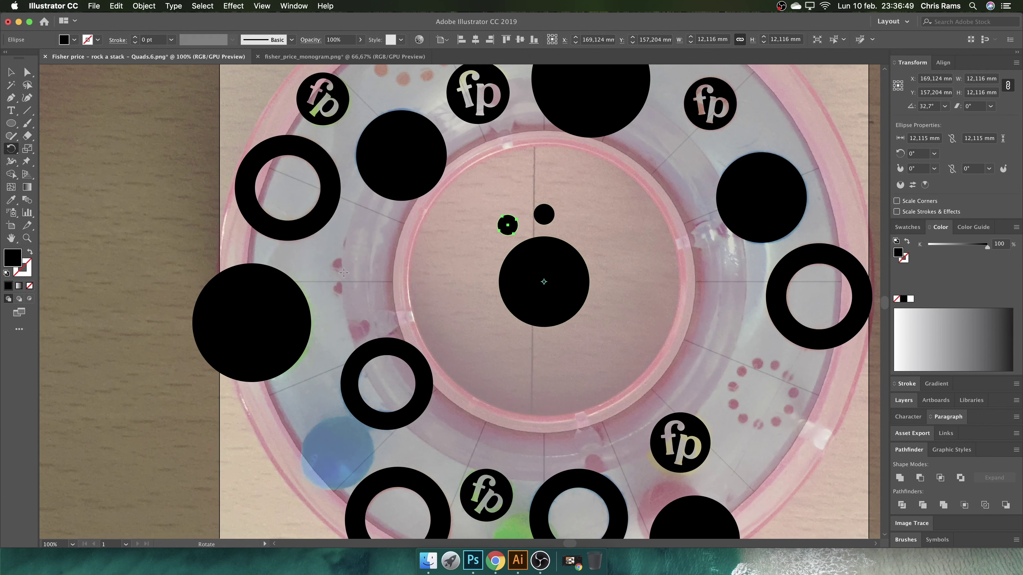
key("ctrl+d")
key("ctrl+d")
key("ctrl+d")
key("ctrl+d")
key("ctrl+d")
key("ctrl+d")
left_click(11, 73)
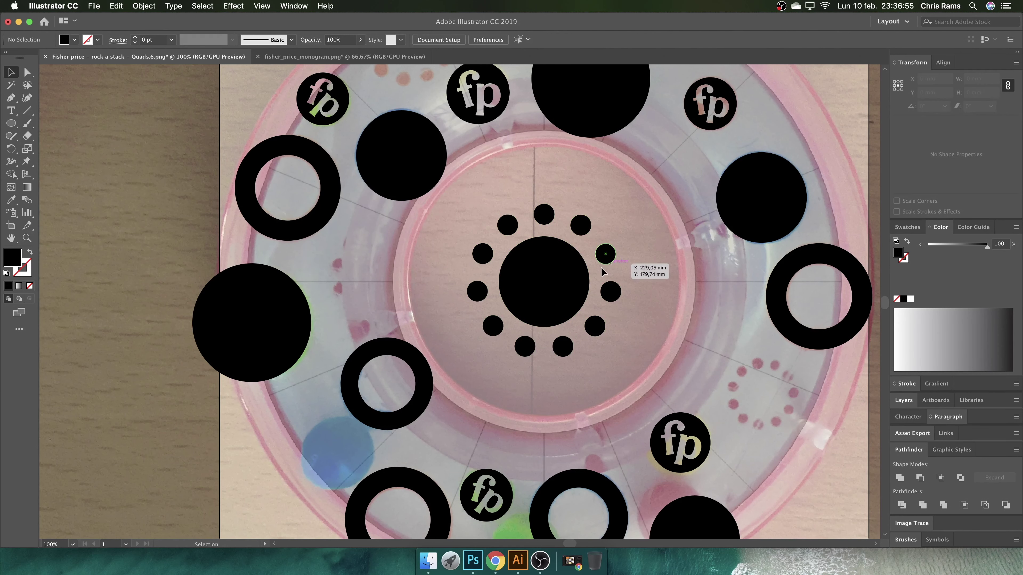
key("ctrl+minus")
left_click(588, 266)
key("Delete")
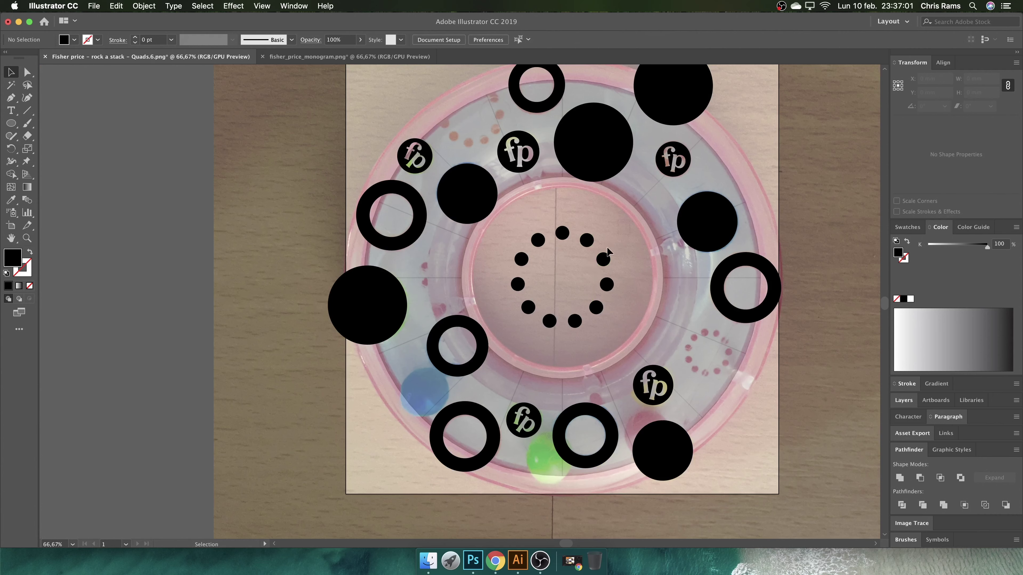
- Shrink the circle of dots and fit it over the printed dots at the ring's top-left
left_click(603, 257)
mouse_move(615, 278)
left_mouse_down()
mouse_move(582, 266)
mouse_move(726, 339)
left_mouse_up()
scroll(777, 355, "up", 2)
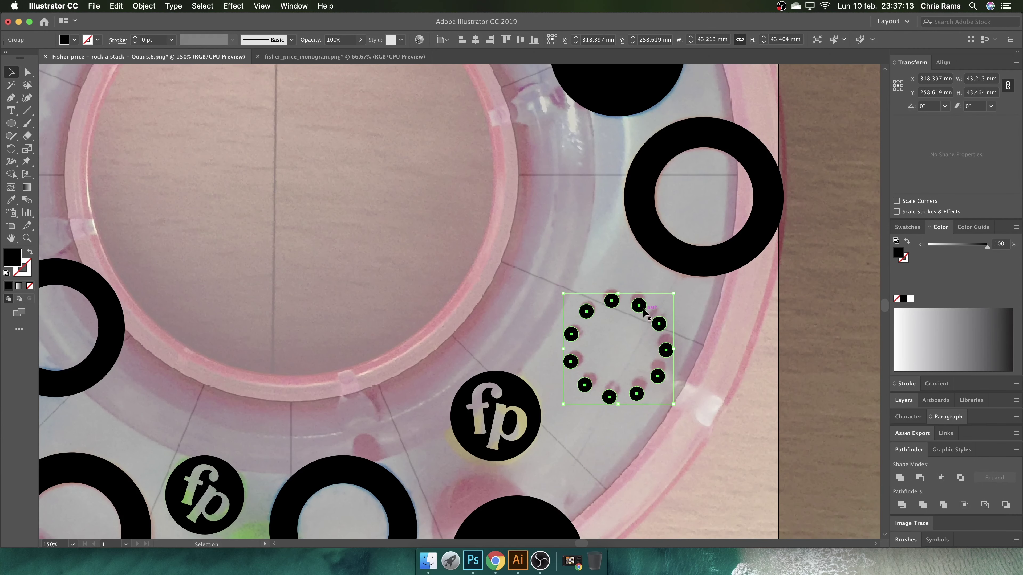
left_click_drag(643, 312, 669, 294)
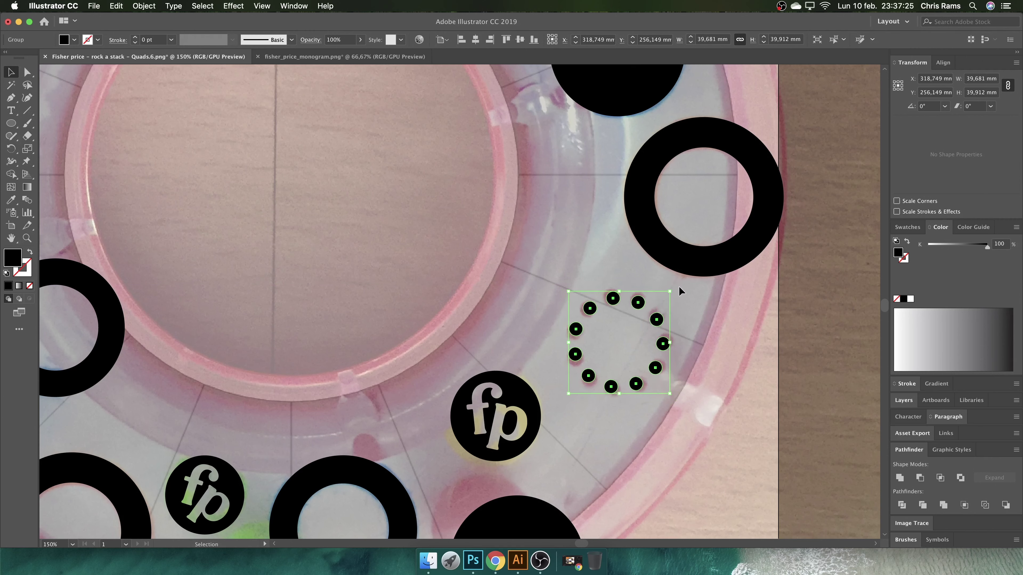
left_click_drag(670, 290, 673, 289)
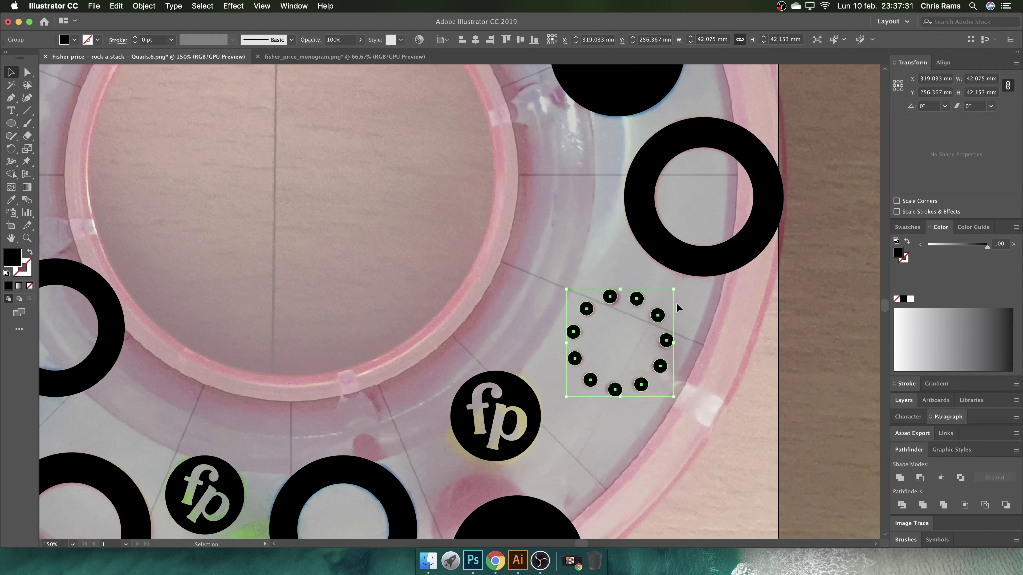
key("super+minus")
key("super+minus")
left_click_drag(670, 337, 423, 105)
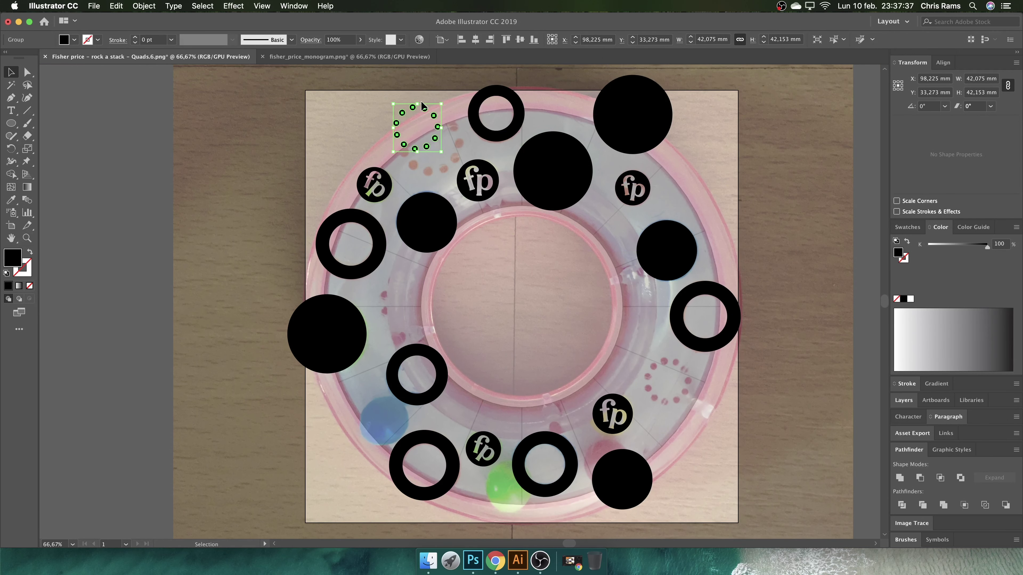
key("super+plus")
key("super+plus")
left_click_drag(520, 153, 540, 167)
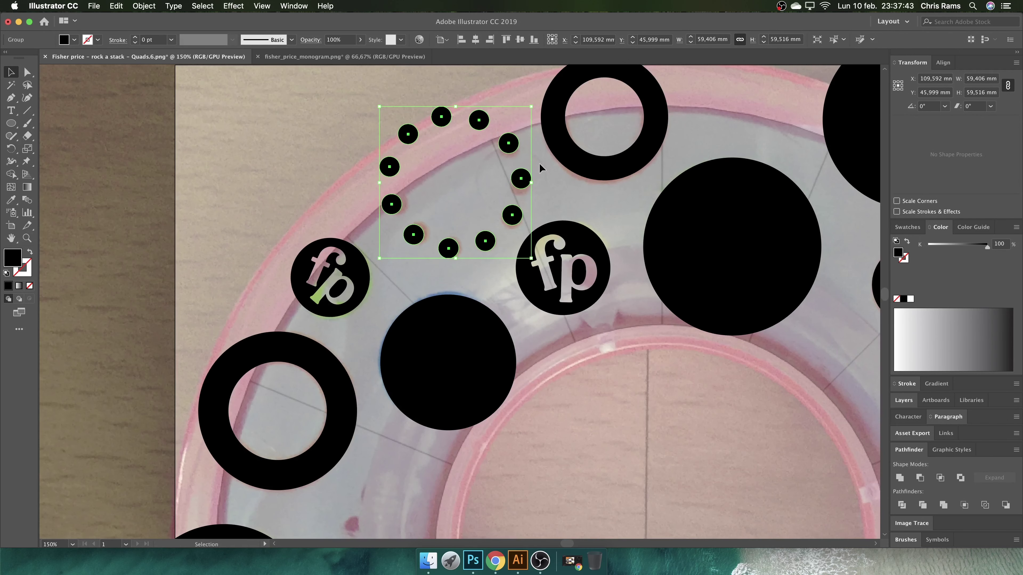
left_click_drag(532, 107, 527, 112)
- Undo the misplaced ring and fit a dotted-ring copy over the top-left printed dots
left_click(588, 174)
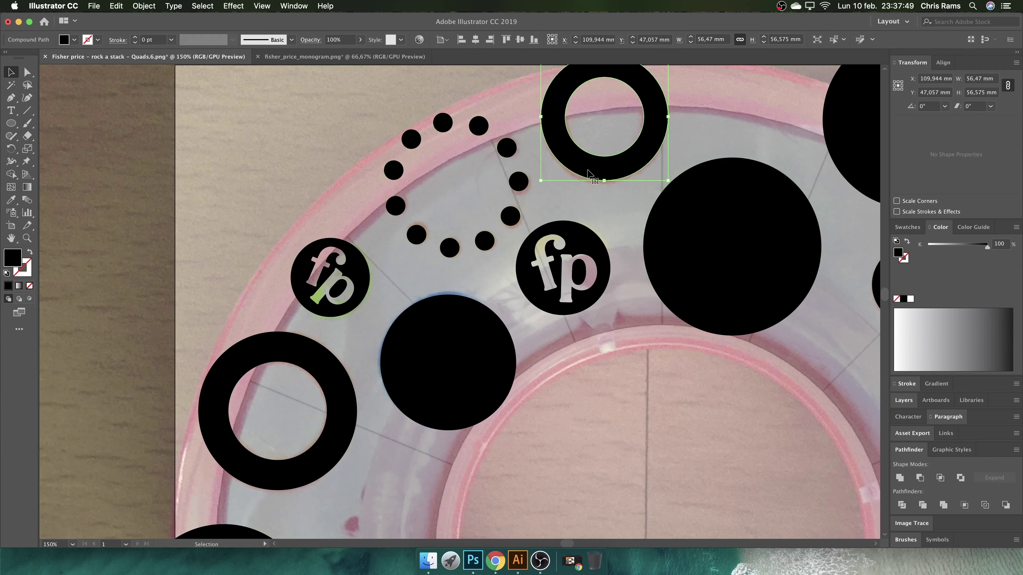
key("super+minus")
key("super+minus")
key("super+minus")
key("super+z")
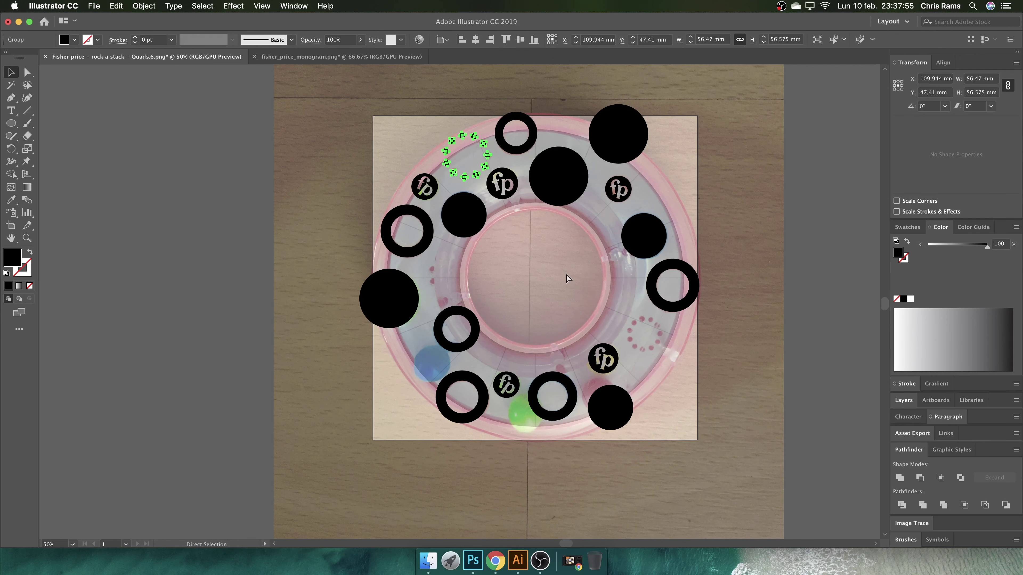
key("super+z")
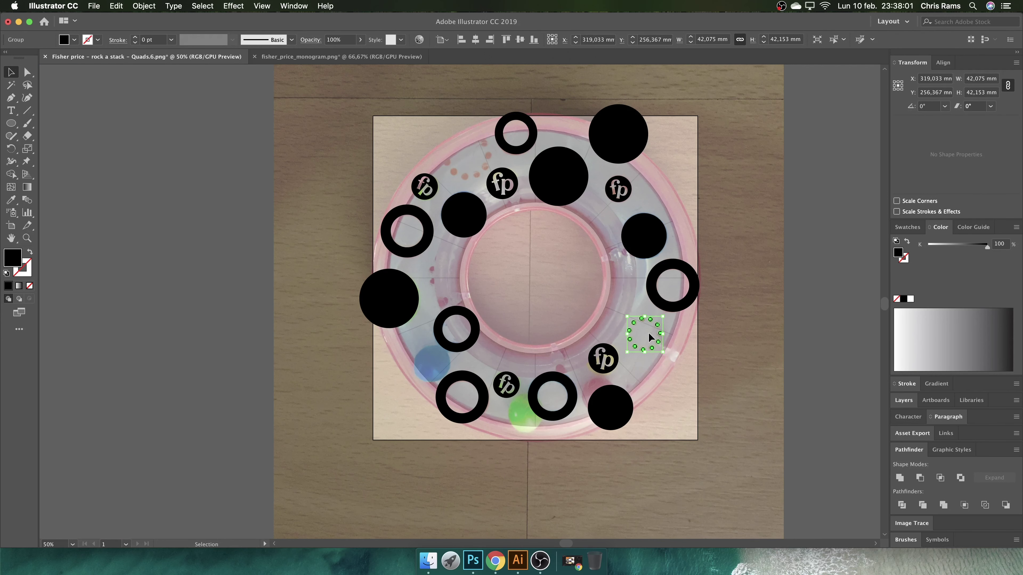
key("super+z")
key("super+plus")
key("super+plus")
key("super+plus")
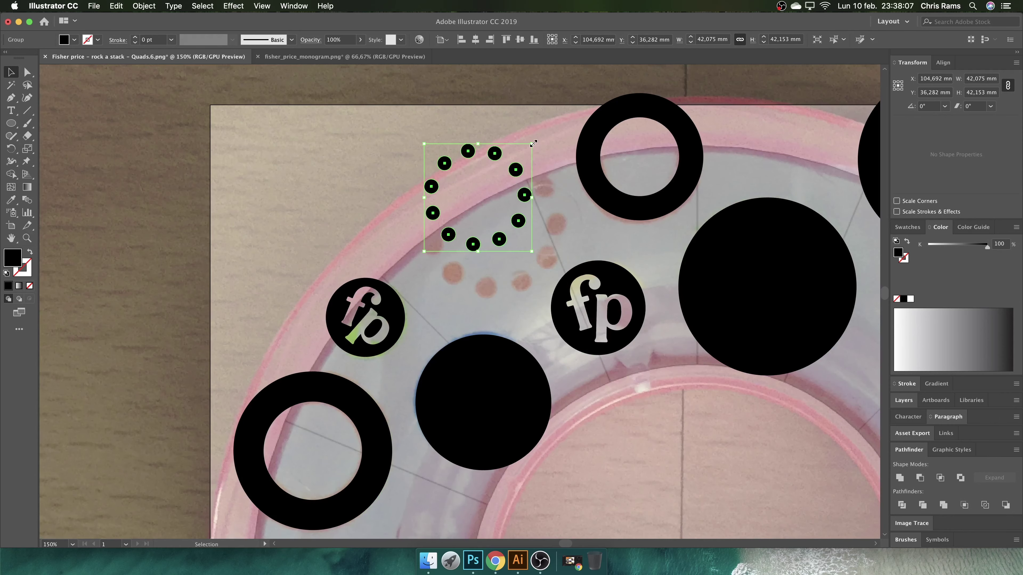
left_click_drag(532, 143, 560, 126)
left_click_drag(543, 232, 549, 255)
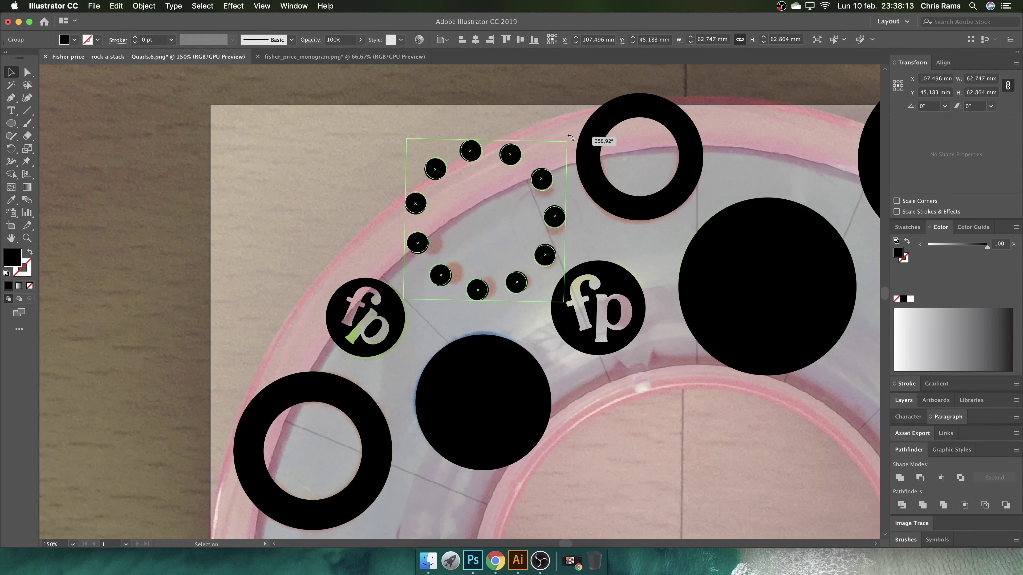
left_click_drag(565, 140, 566, 143)
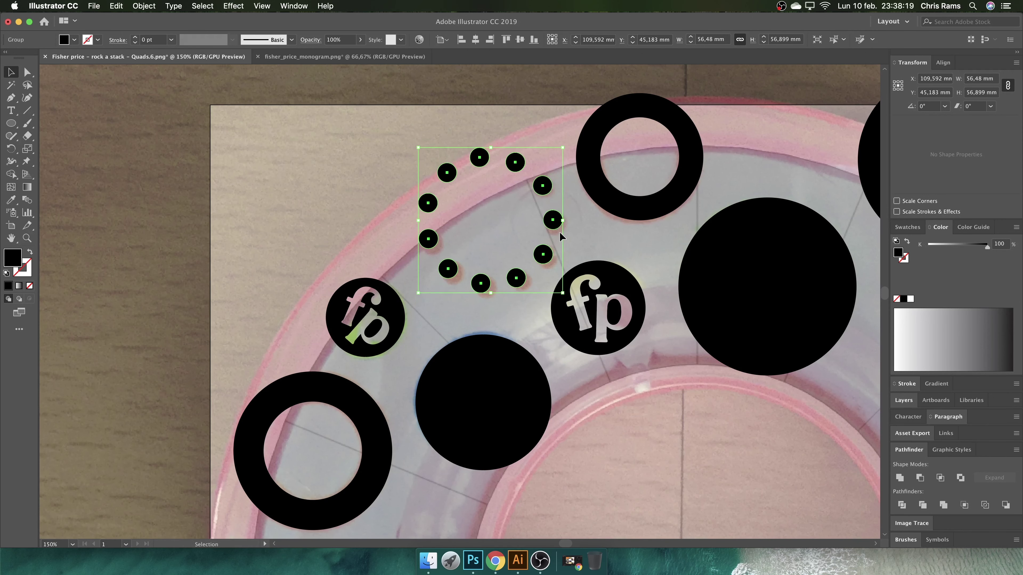
left_click_drag(567, 220, 564, 228)
left_click(479, 229)
- Place a duplicate dotted ring on the inner left side of the toy ring
key("super+minus")
key("super+minus")
key("super+minus")
scroll(595, 363, "down", 2)
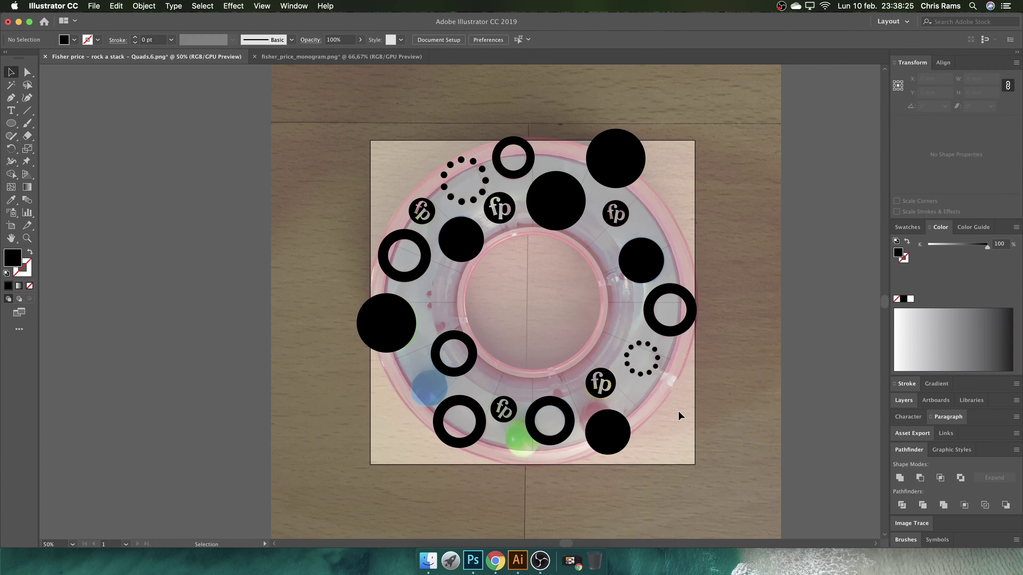
key("super+plus")
key("super+plus")
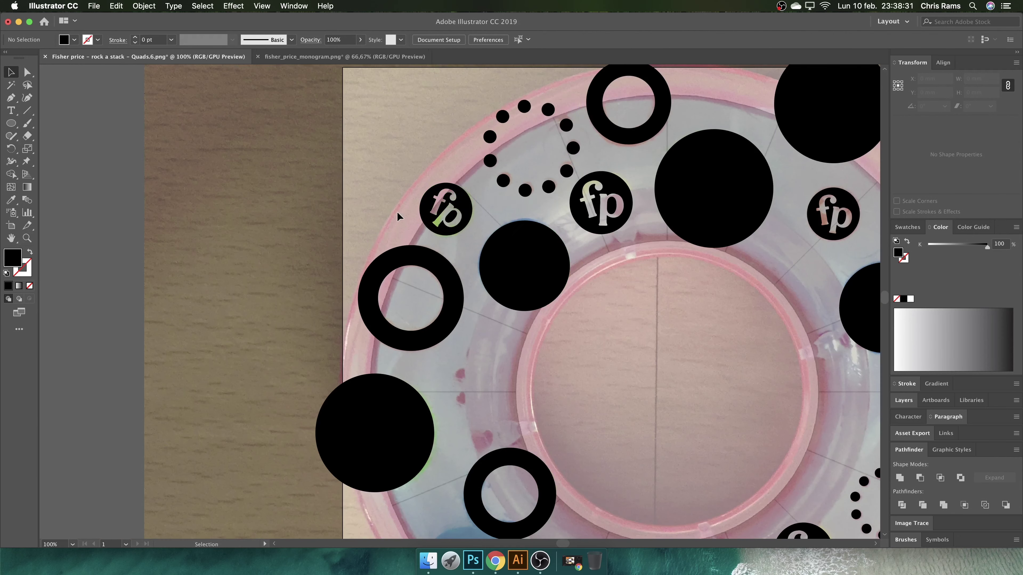
left_click_drag(525, 194, 495, 429)
key("super+minus")
scroll(580, 338, "down", 1)
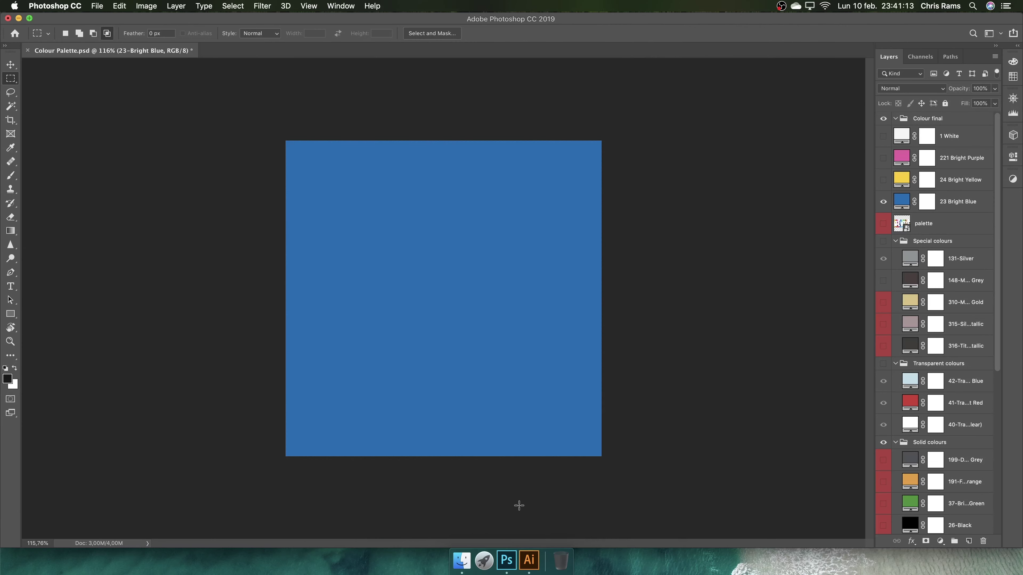
- Look up 23 Bright Blue's values in Photoshop, then select the bottom-centre ring
key("ctrl+Up")
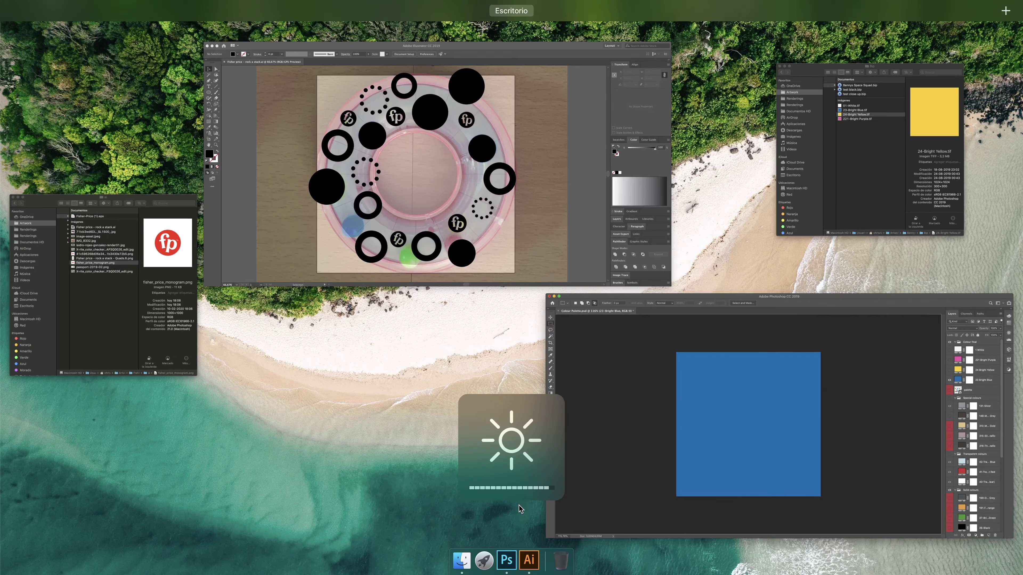
left_click(656, 344)
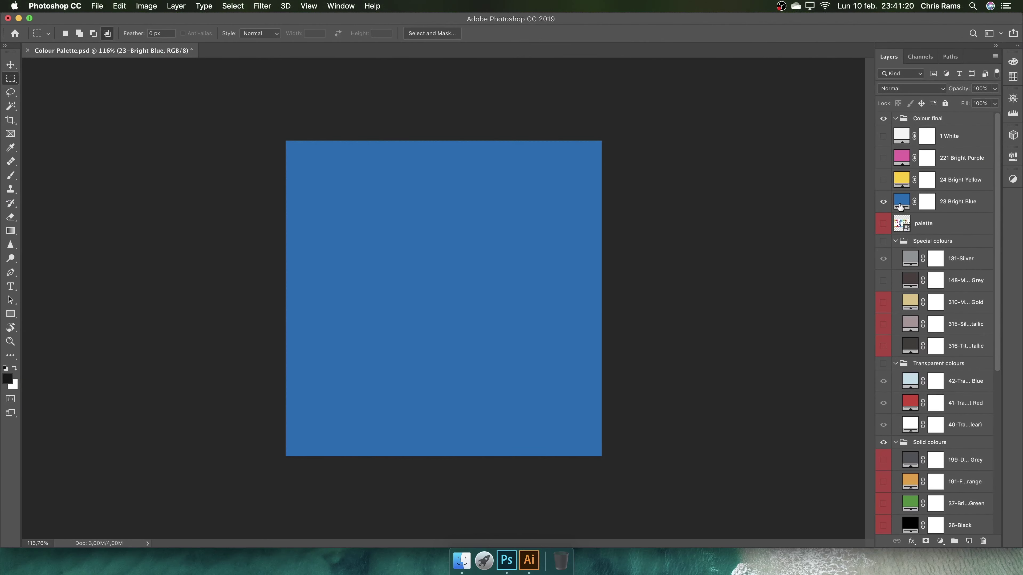
double_click(900, 204)
key("ctrl+Up")
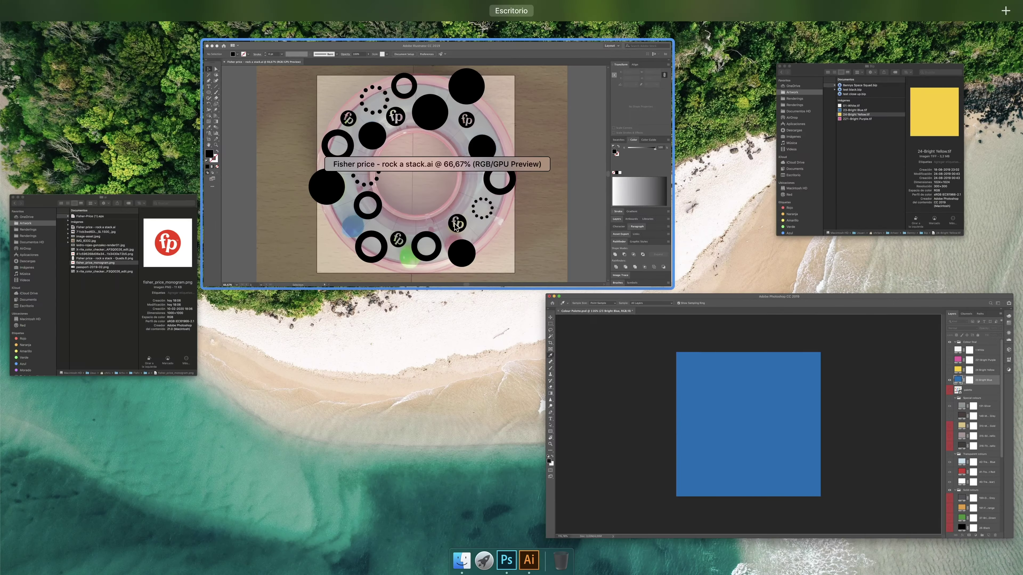
left_click(434, 160)
left_click(488, 459)
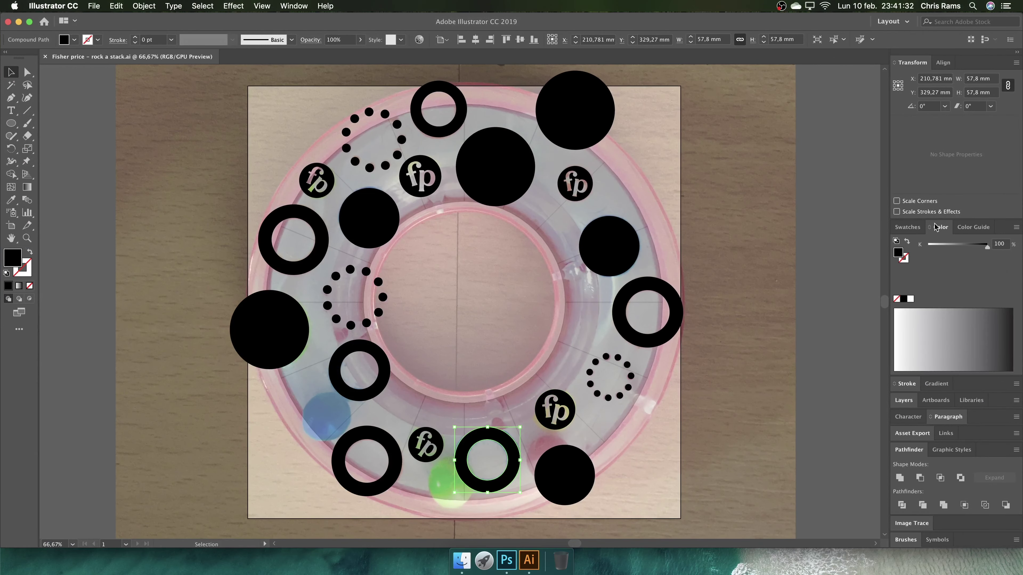
- Check the swatch options and the document's colour mode
left_click(907, 226)
left_click(1014, 228)
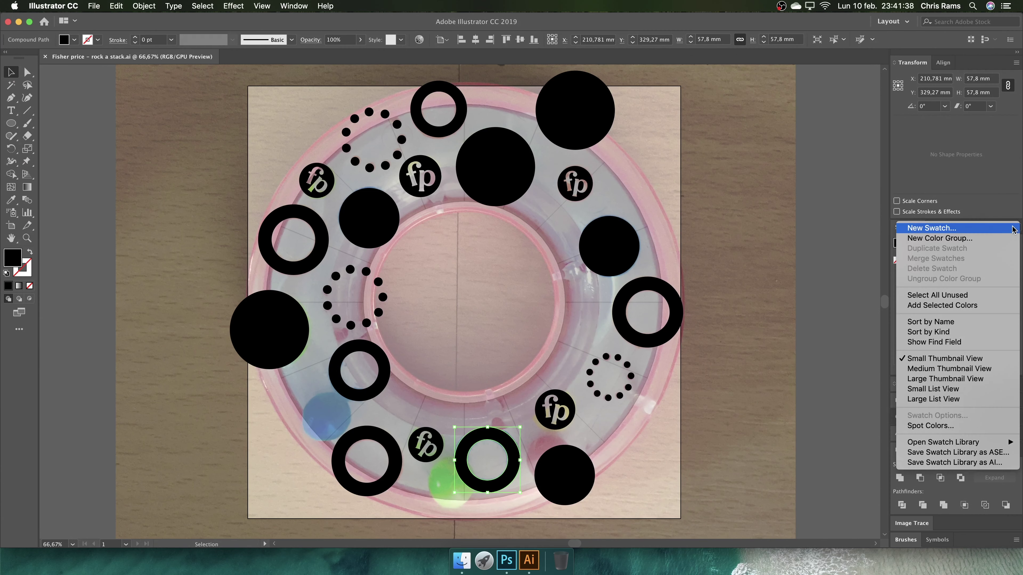
left_click(970, 324)
left_click(95, 6)
mouse_move(133, 243)
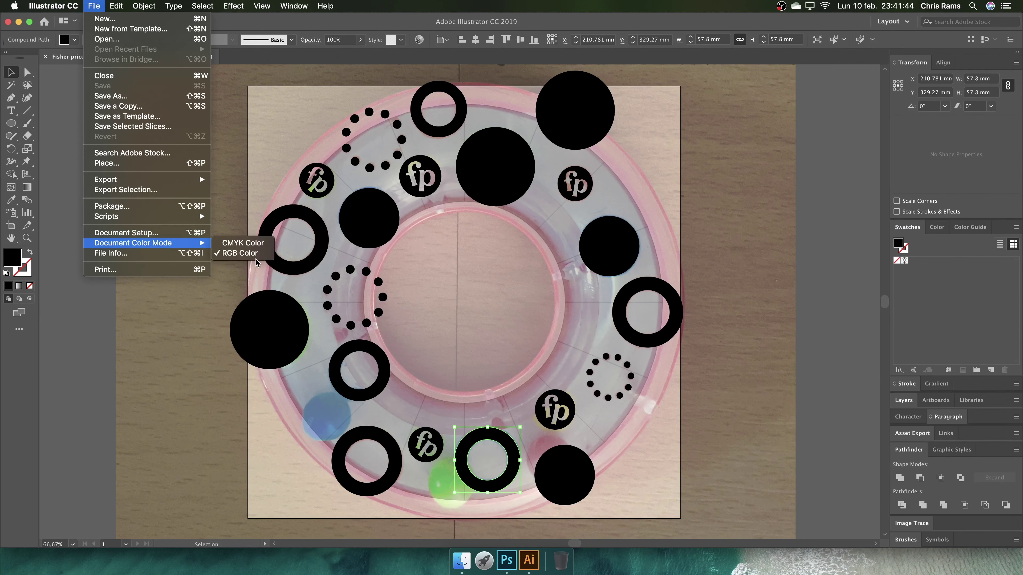
left_click(226, 241)
- Switch the Color panel to RGB and fill the bottom ring with blue 0/108/178
left_click(939, 227)
left_click(1016, 228)
left_click(948, 269)
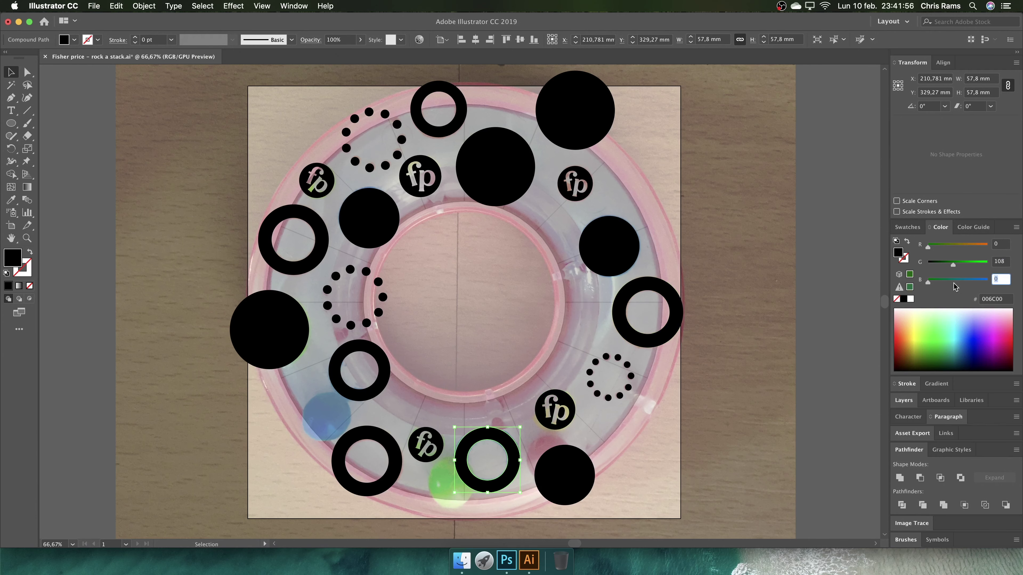
type("183")
key("Return")
left_click(718, 366)
- Compare with Photoshop's Bright Blue values, then return to Illustrator
key("ctrl+Up")
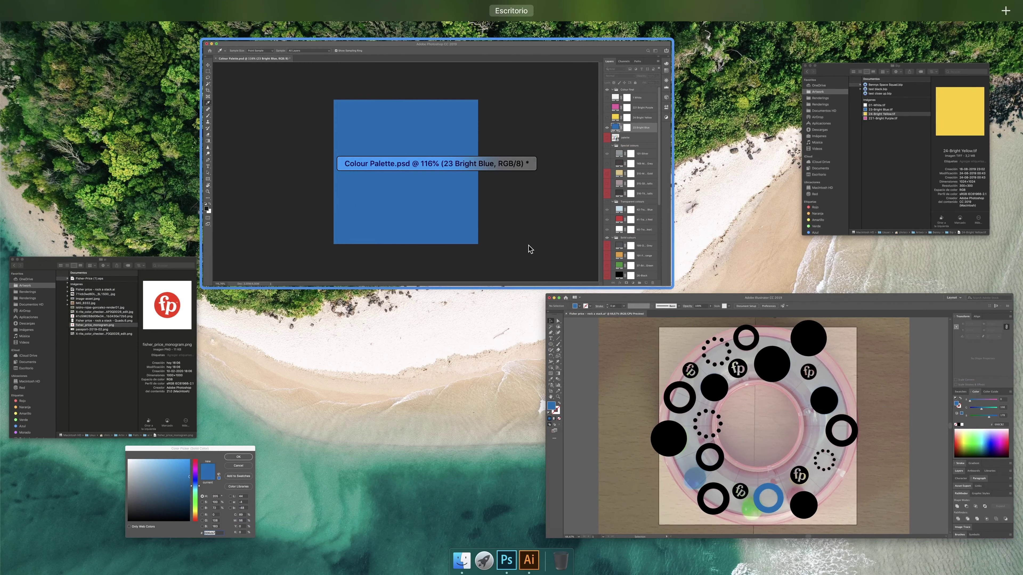
left_click(270, 465)
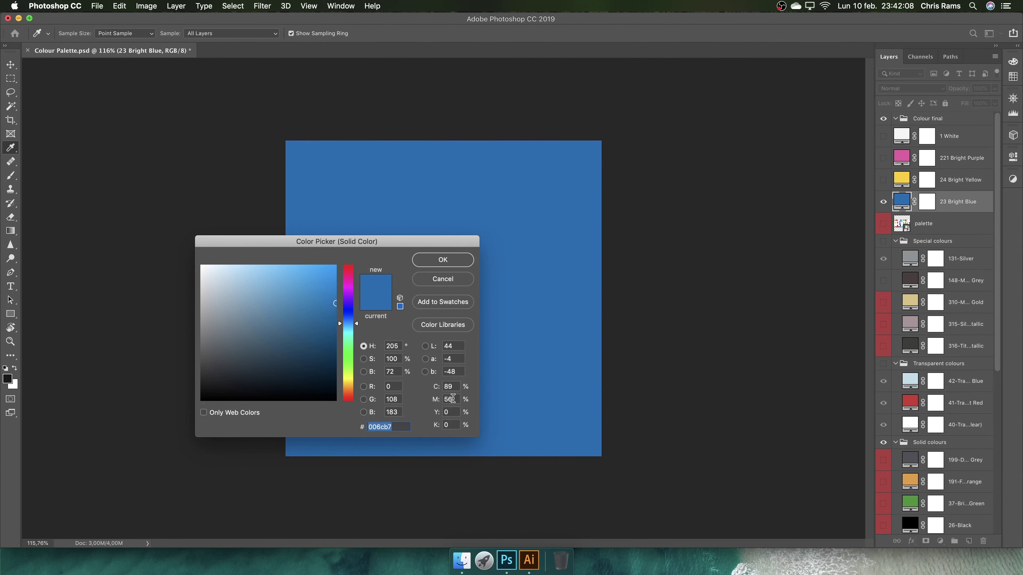
key("ctrl+Up")
left_click(514, 356)
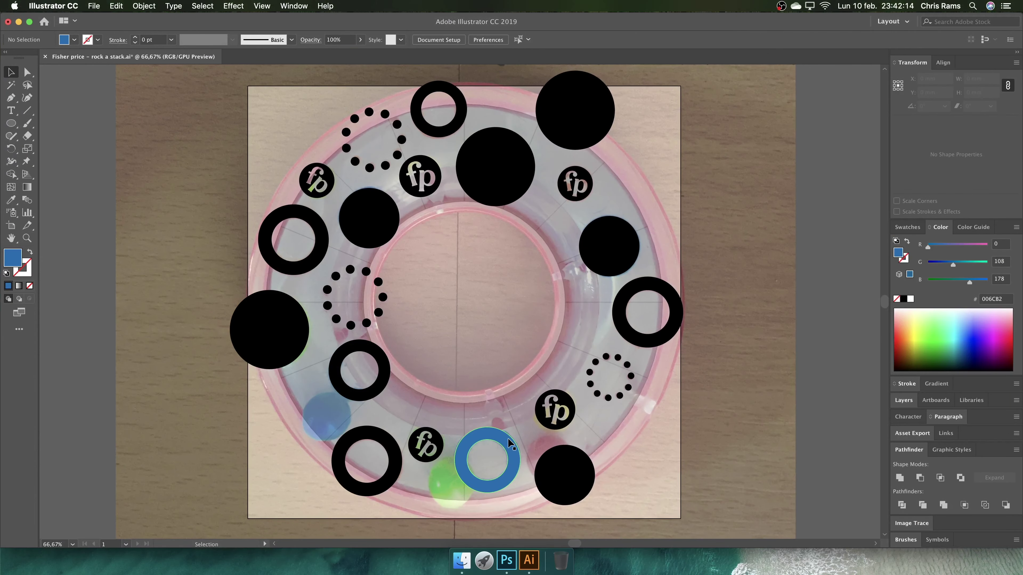
- Peek at the photo via the Layers panel and select three circles over blue pieces
key("F7")
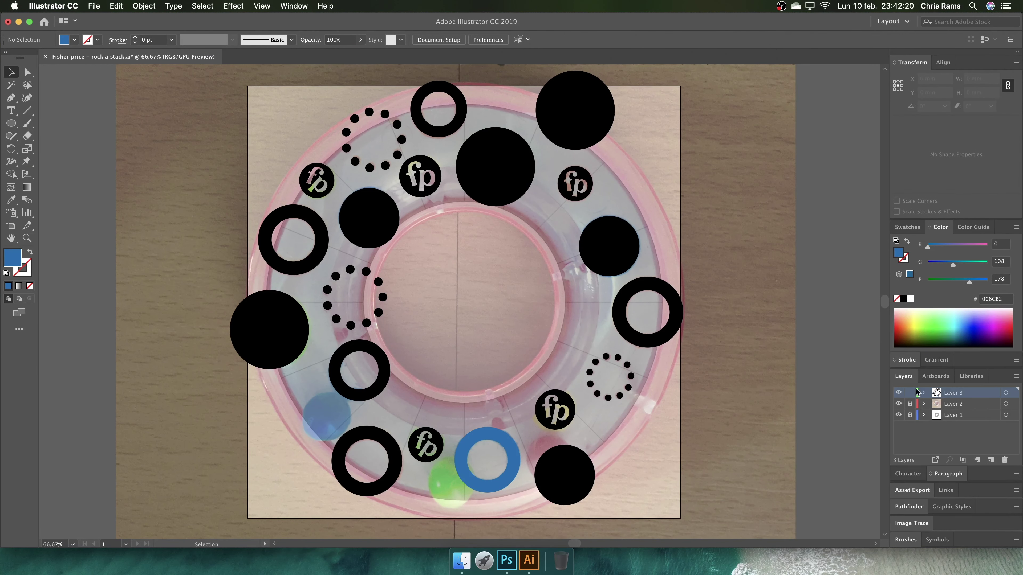
left_click(898, 393)
left_click(898, 392)
left_click(609, 246)
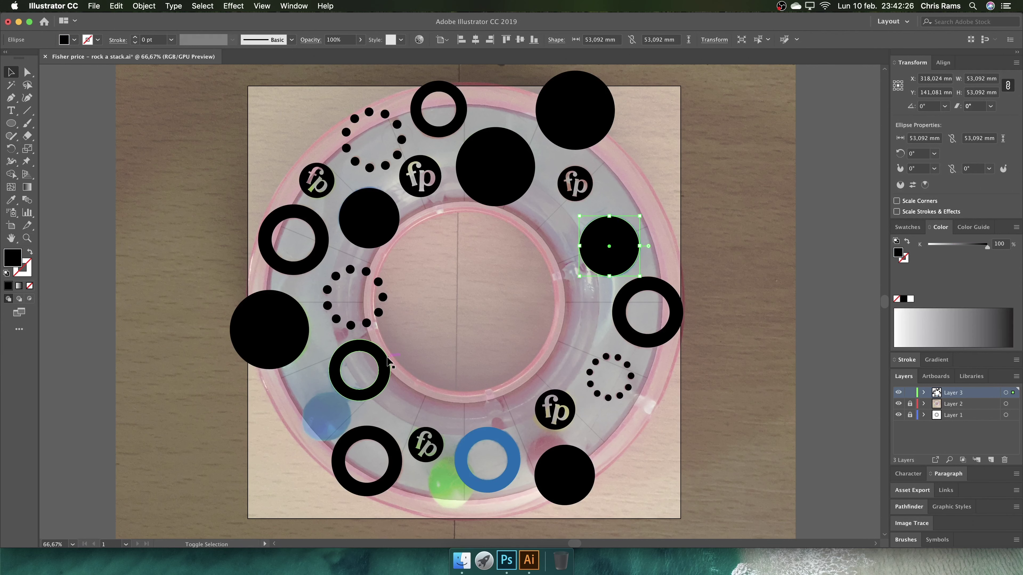
left_click(369, 218, "shift")
left_click(360, 370, "shift")
- Eyedropper the ring's blue 006CB2 onto the three circles, then hide the artwork layer
key("i")
left_click(503, 425)
key("v")
left_click(771, 195)
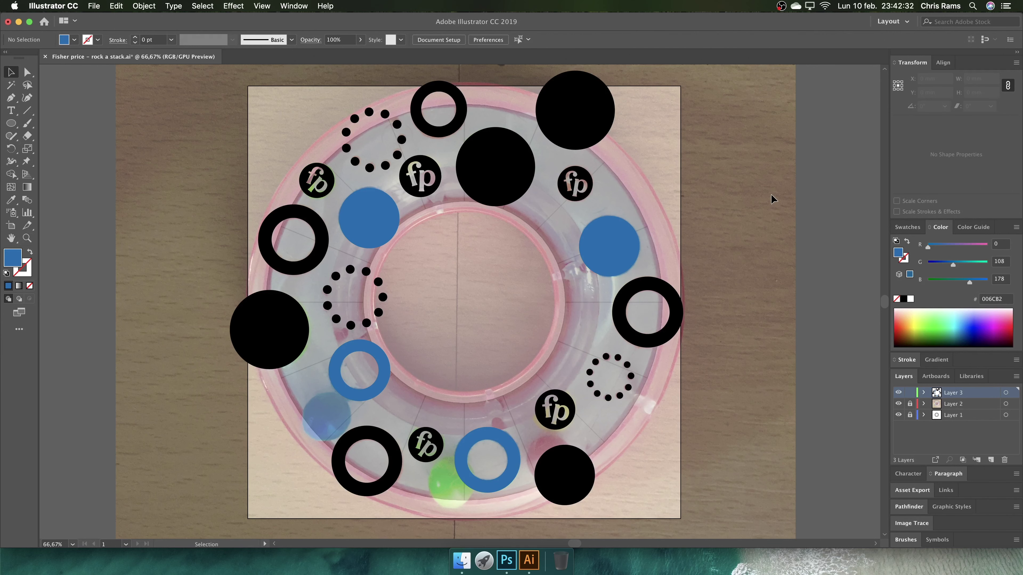
left_click(898, 392)
- Toggle the artwork layer, then close the Bright Blue Color Picker in Photoshop
left_click(899, 392)
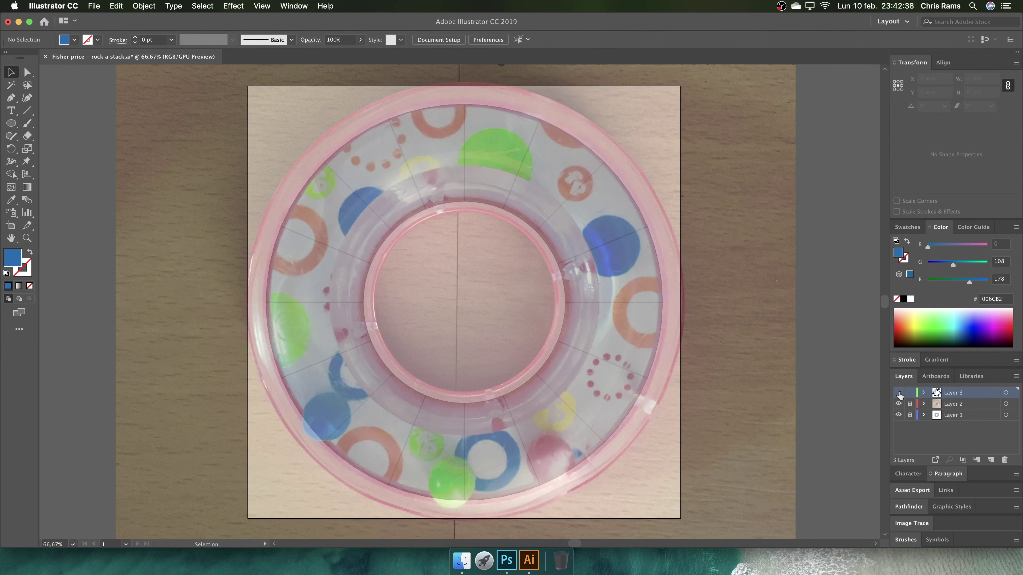
left_click(900, 393)
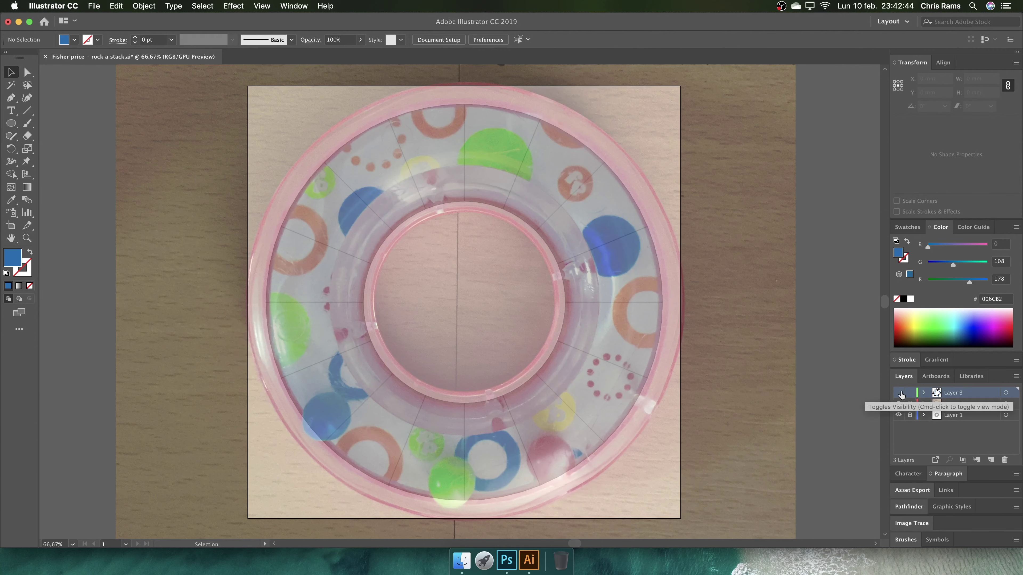
key("ctrl+Up")
left_click(433, 160)
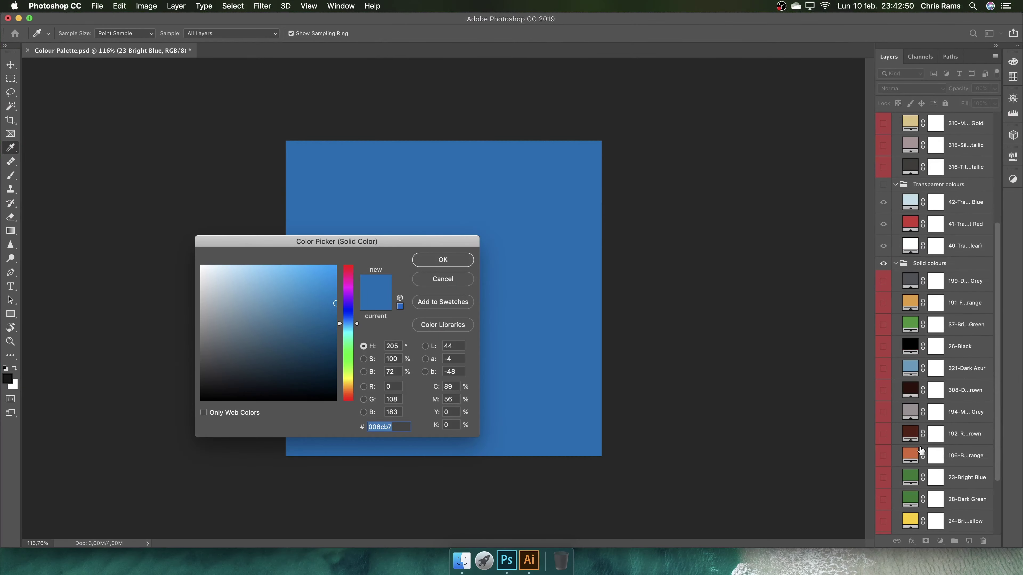
scroll(911, 471, "down", 5)
scroll(902, 448, "up", 3)
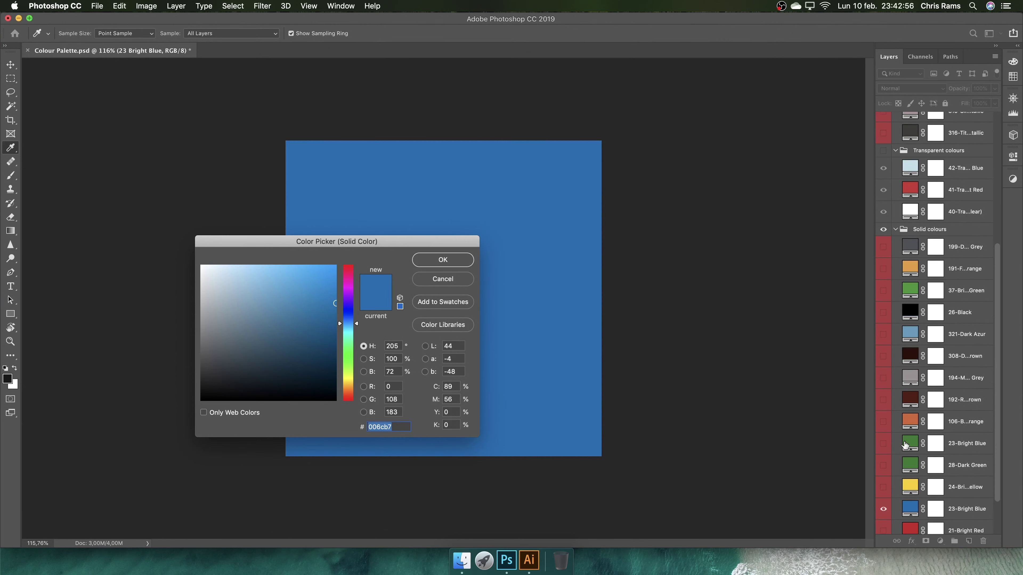
left_click(471, 279)
- Show the 37-Bright Green layer and view its colour values 409337
scroll(934, 322, "up", 10)
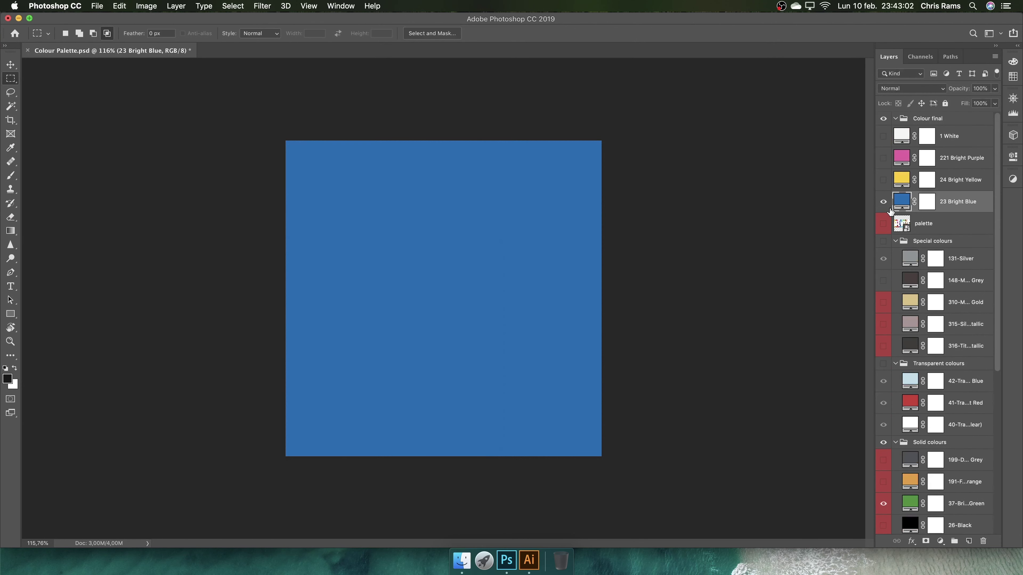
left_click(883, 503)
scroll(932, 417, "down", 2)
scroll(932, 416, "down", 3)
double_click(910, 427)
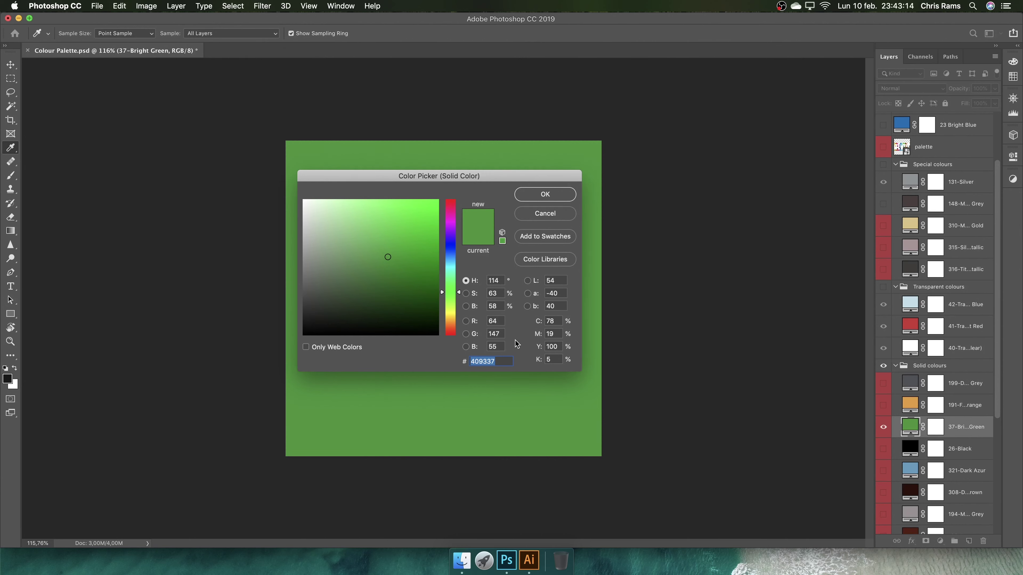
key("ctrl+Up")
left_click(487, 245)
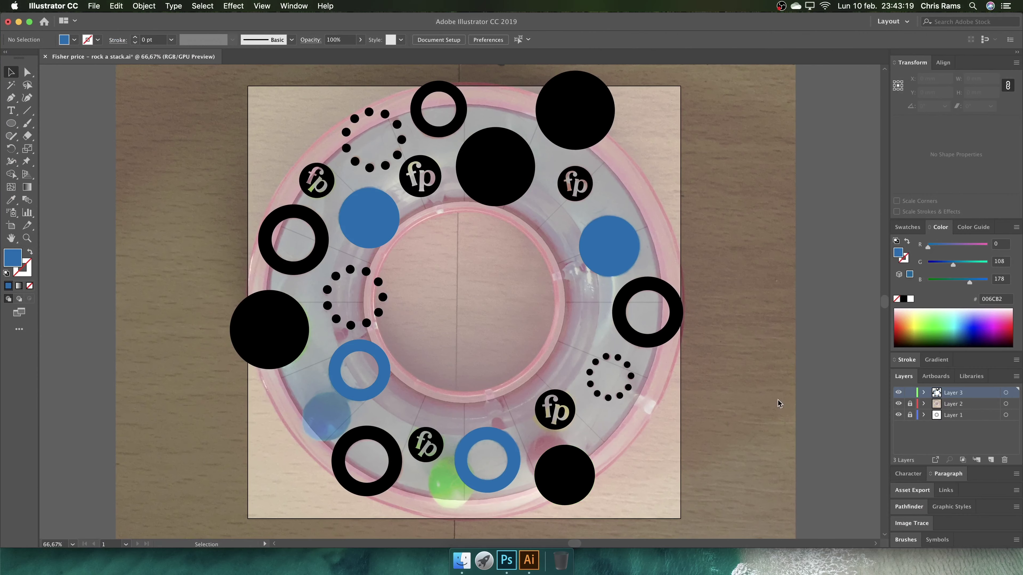
- Colour the lower fp logo green with RGB 64/147/55
left_click(441, 438)
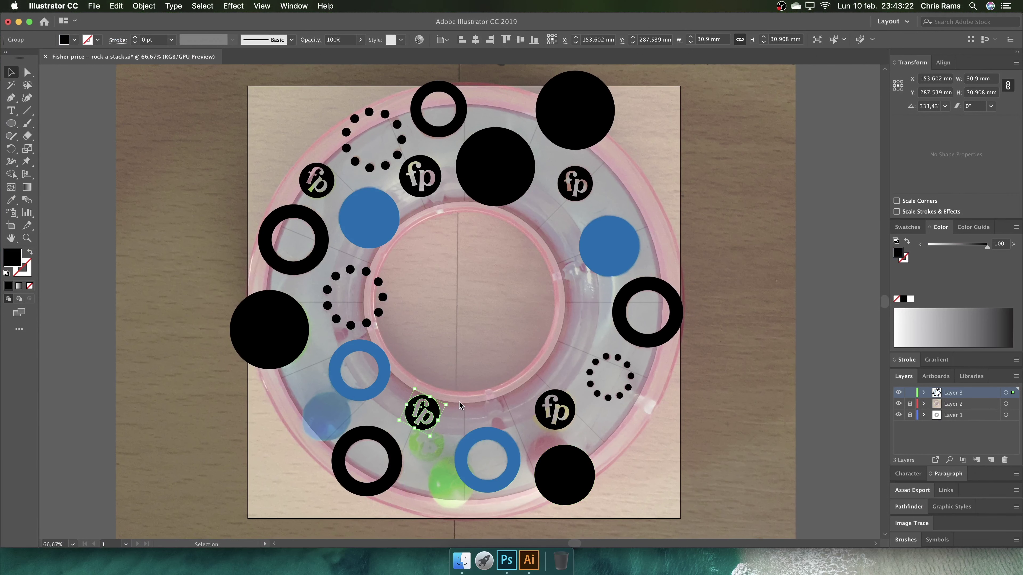
left_click(1016, 228)
left_click(934, 252)
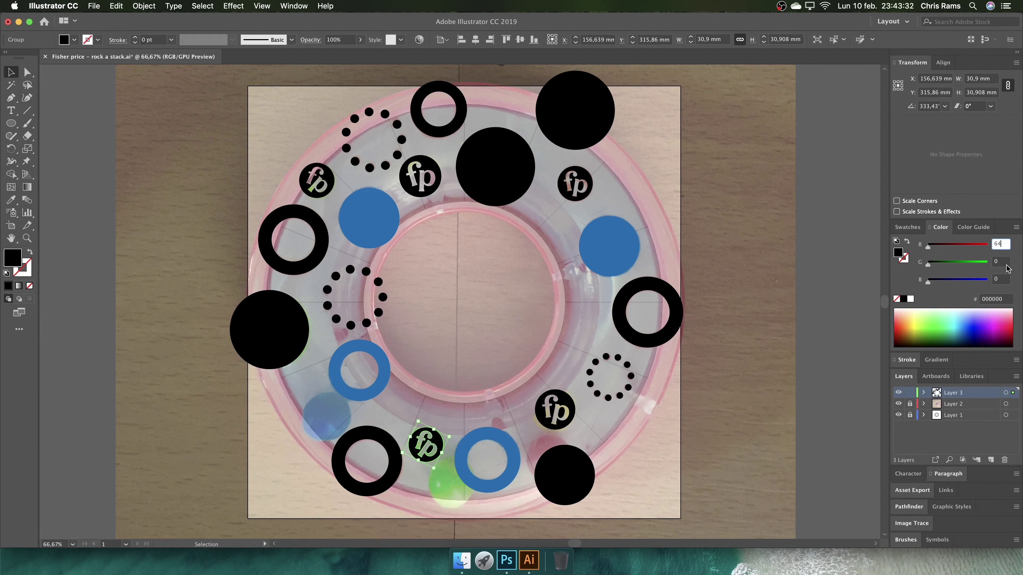
key("Tab")
type("147")
key("Tab")
key("ctrl+Up")
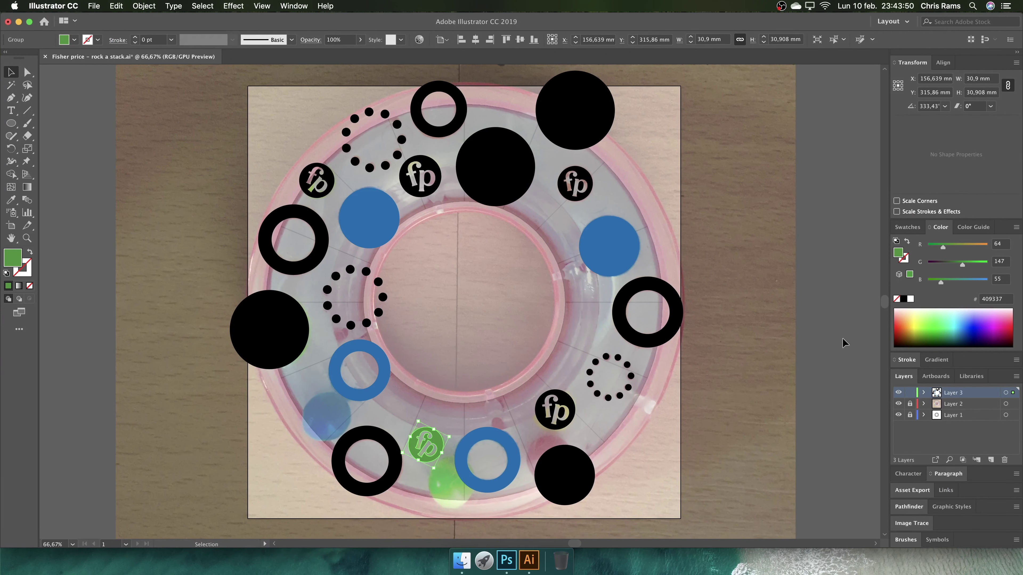
- Recheck the Bright Green values in Photoshop and return to Illustrator
key("ctrl+Up")
left_click(445, 405)
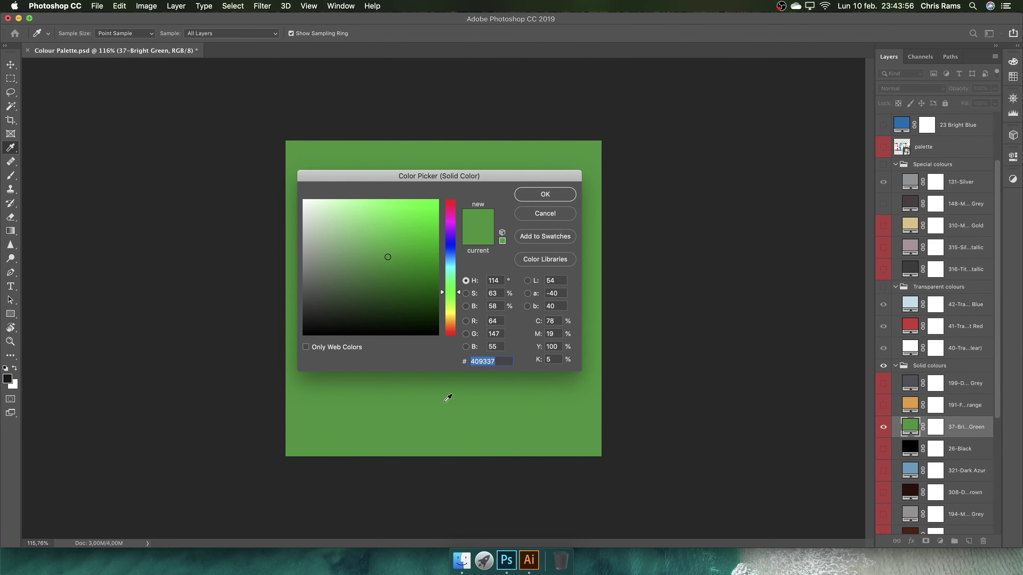
key("ctrl+Up")
left_click(765, 242)
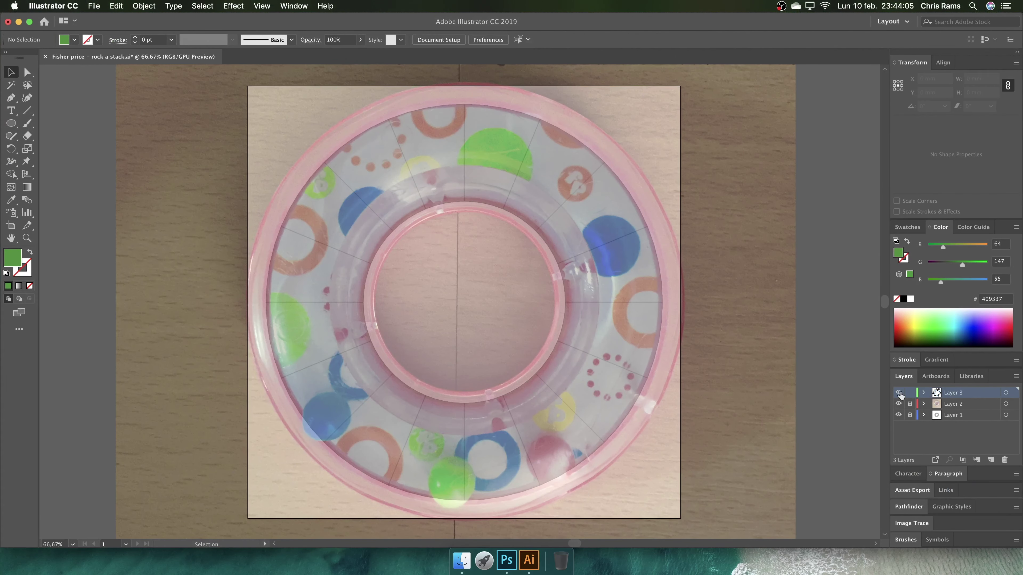
- Make the large left and central circles green, then hide the shapes layer
left_click(269, 330)
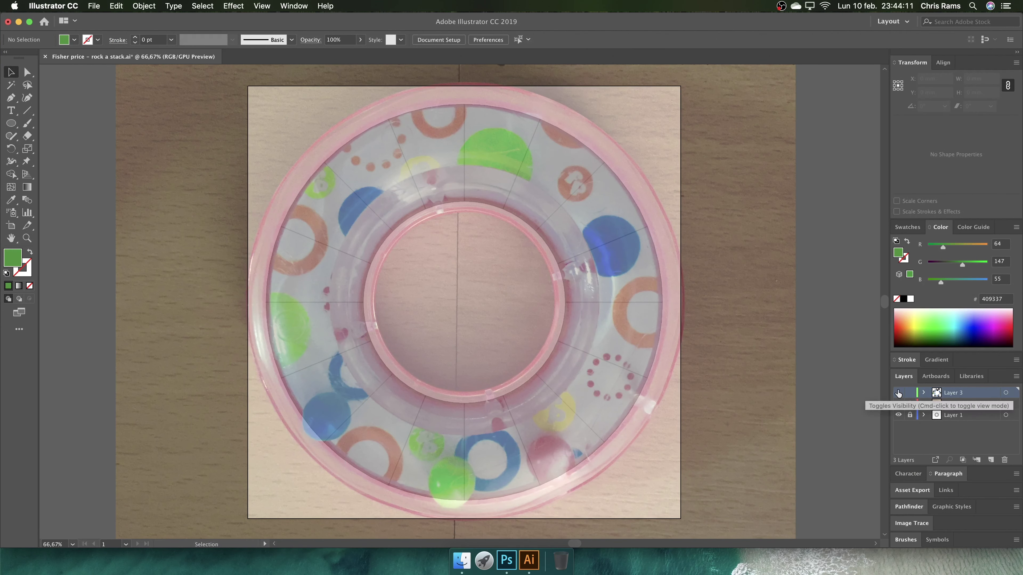
left_click(495, 165)
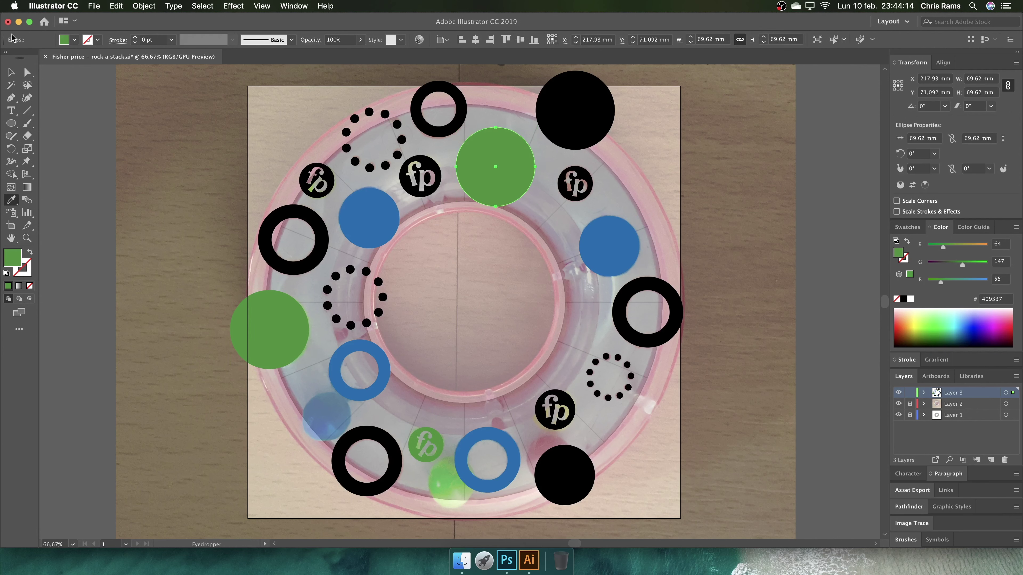
left_click(864, 352)
left_click(899, 392)
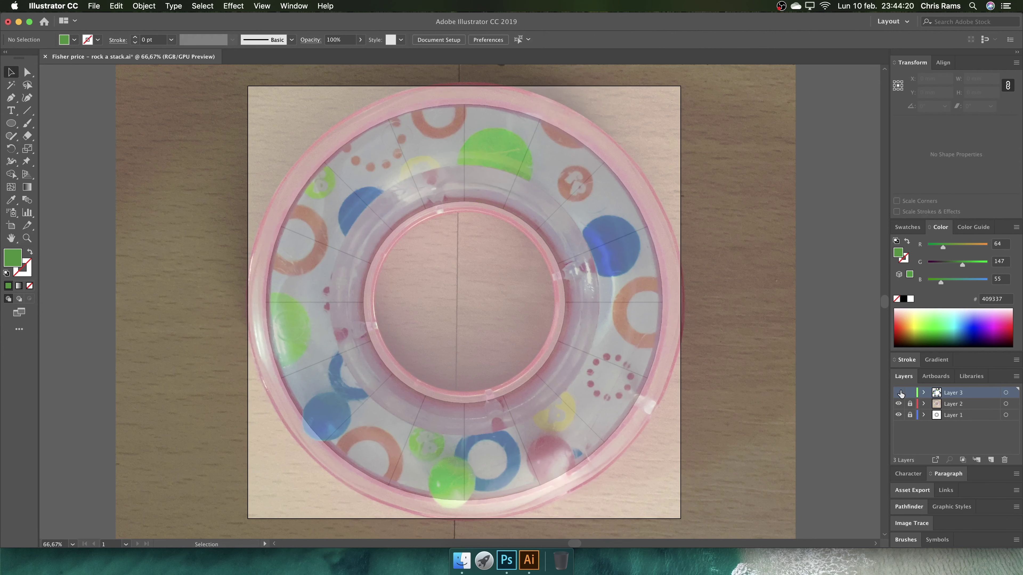
- Toggle the shapes layer to compare, then check the 24 Bright Yellow colour values
left_click(898, 392)
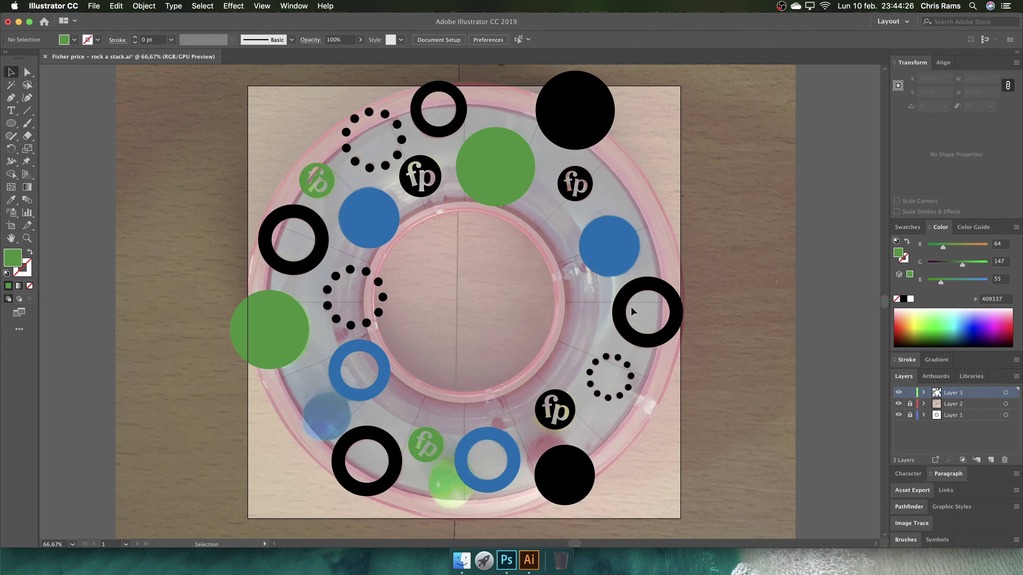
left_click(899, 392)
left_click(898, 394)
left_click(898, 394)
left_click(898, 394)
left_click(898, 395)
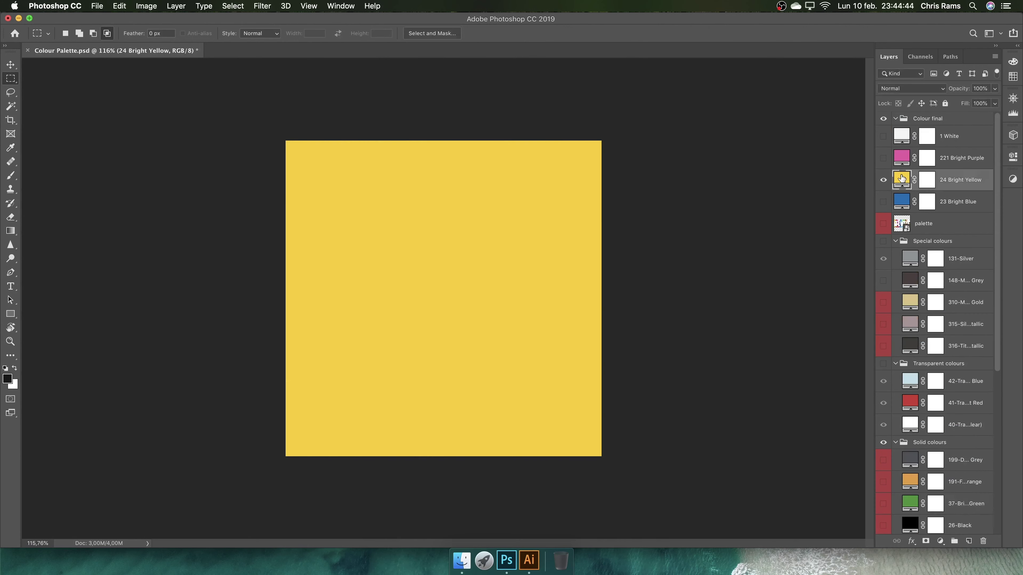
double_click(901, 178)
key("ctrl+Up")
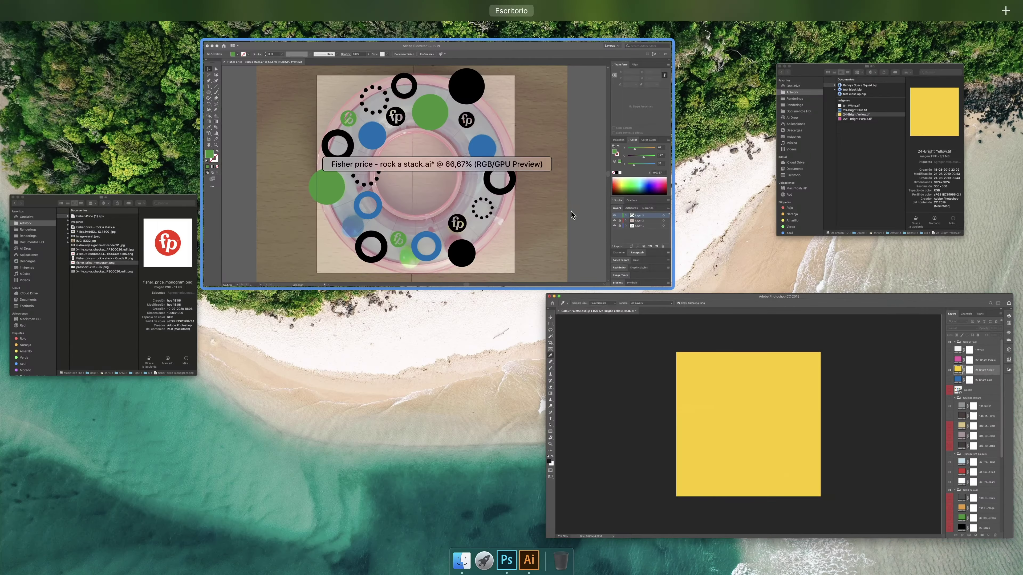
left_click(689, 250)
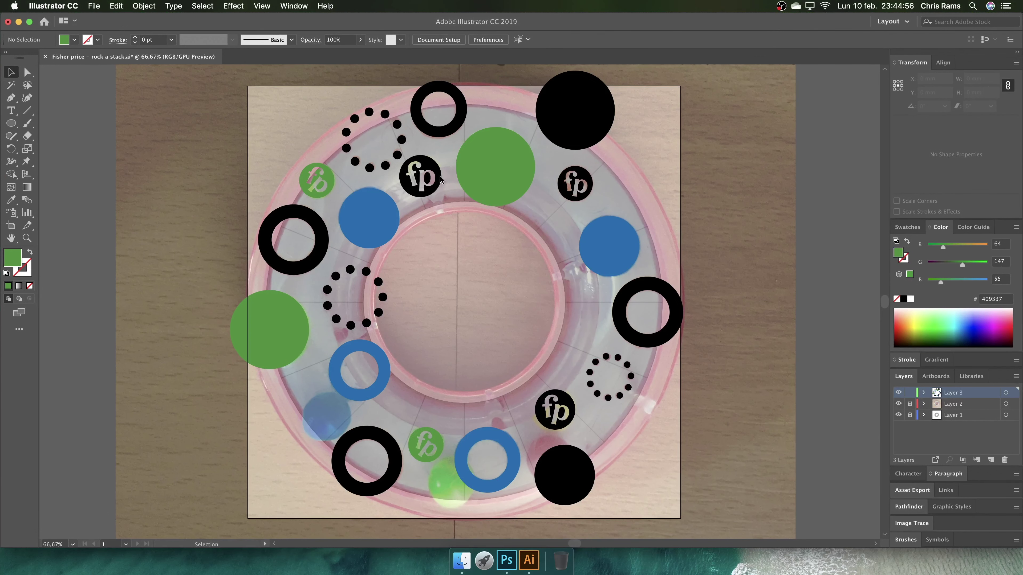
- Colour the top-centre fp logo yellow with RGB 255/205/3
left_click(420, 176)
left_click(1016, 227)
left_click(975, 258)
left_click(999, 244)
type("255")
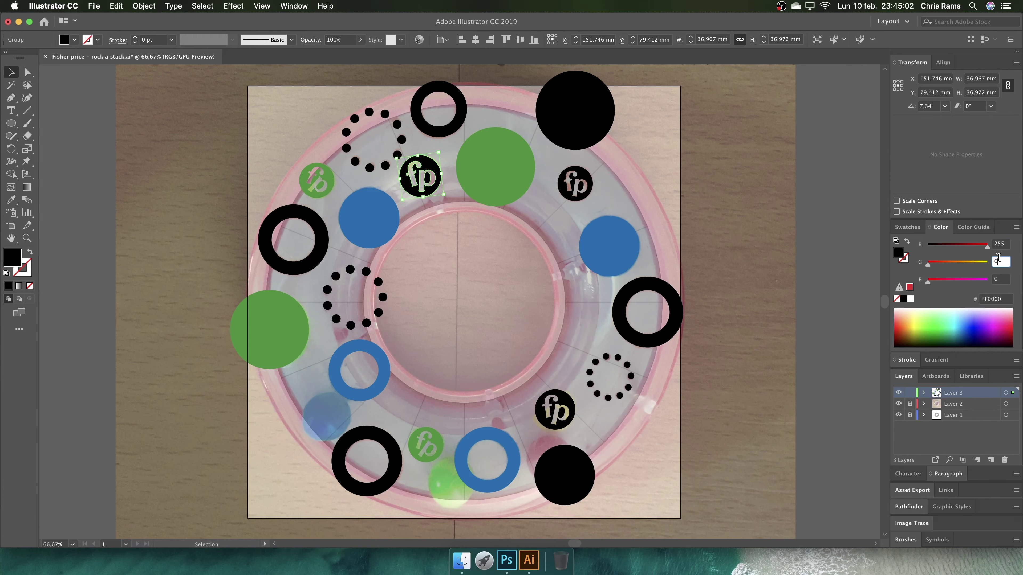
key("Return")
key("ctrl+Up")
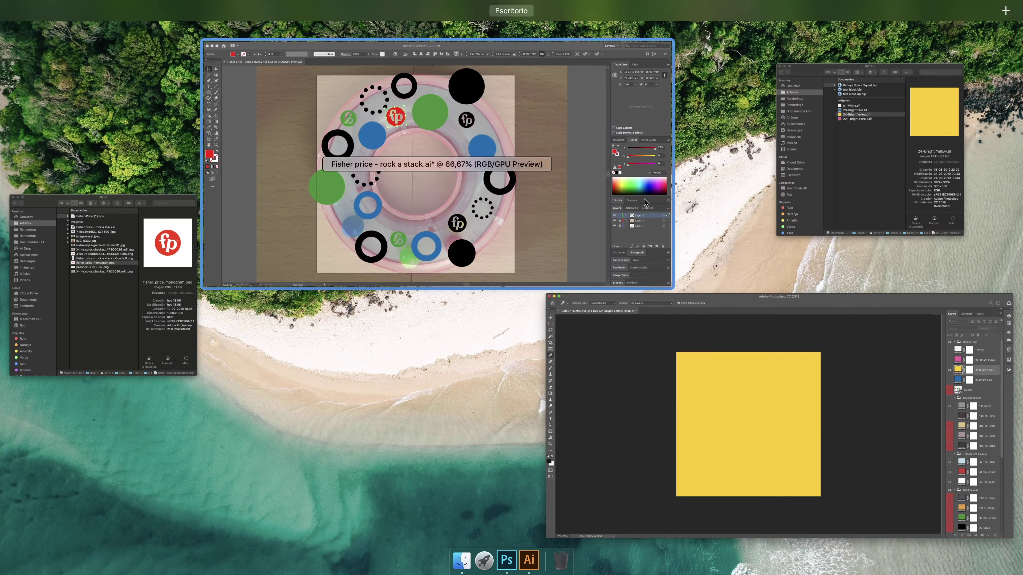
left_click(645, 202)
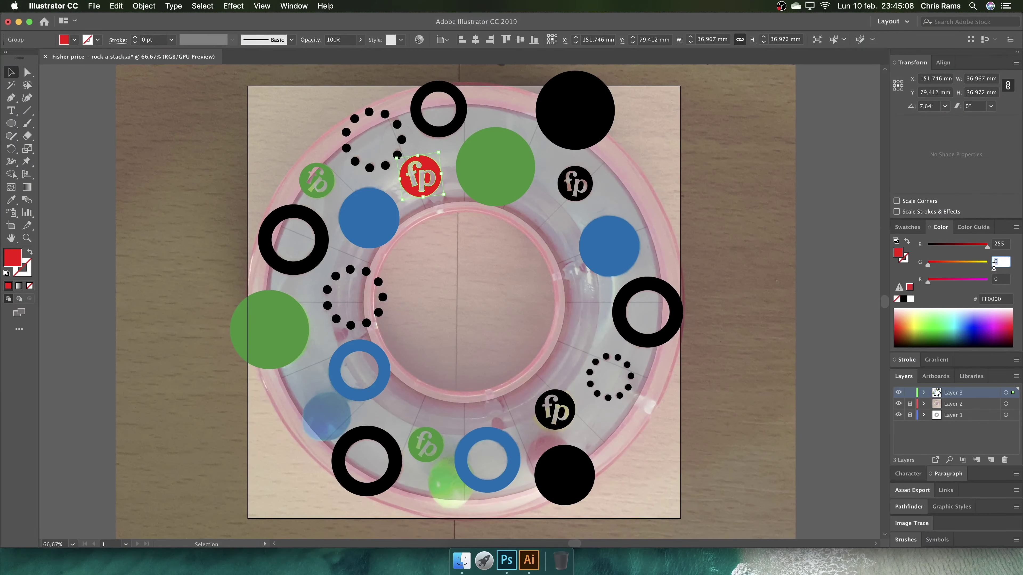
type("205")
key("Return")
- Eyedropper the yellow onto the lower-right fp logo and hide the shapes layer
left_click(783, 287)
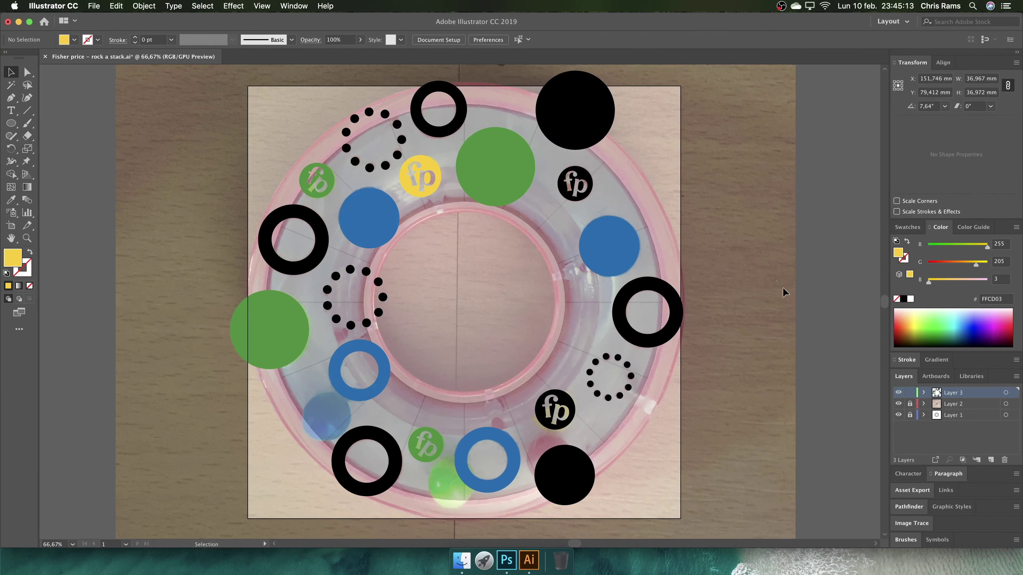
left_click(898, 393)
key("i")
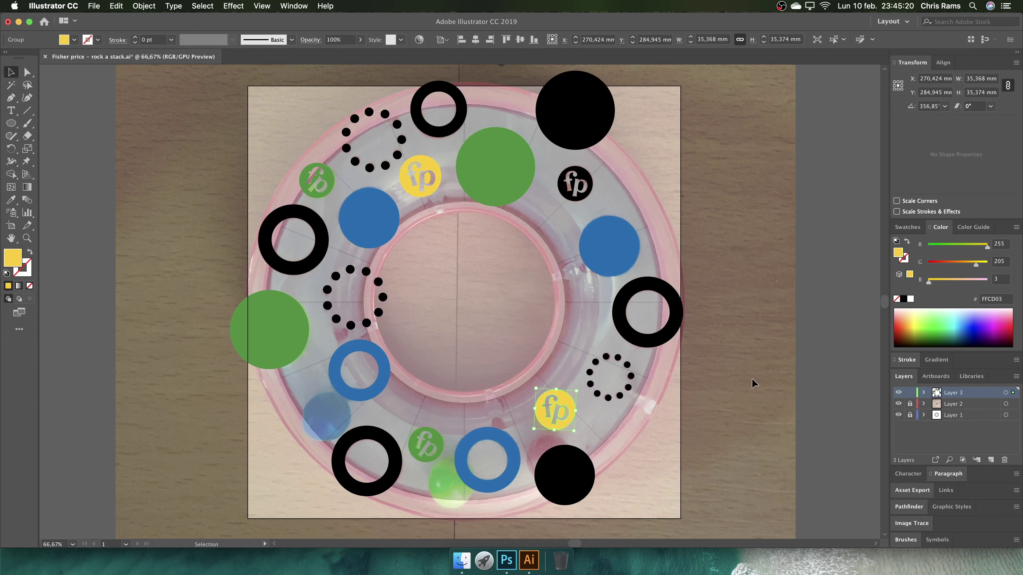
left_click(752, 379)
left_click(898, 393)
- Toggle the shapes layer once more and bring Photoshop to the front
left_click(898, 393)
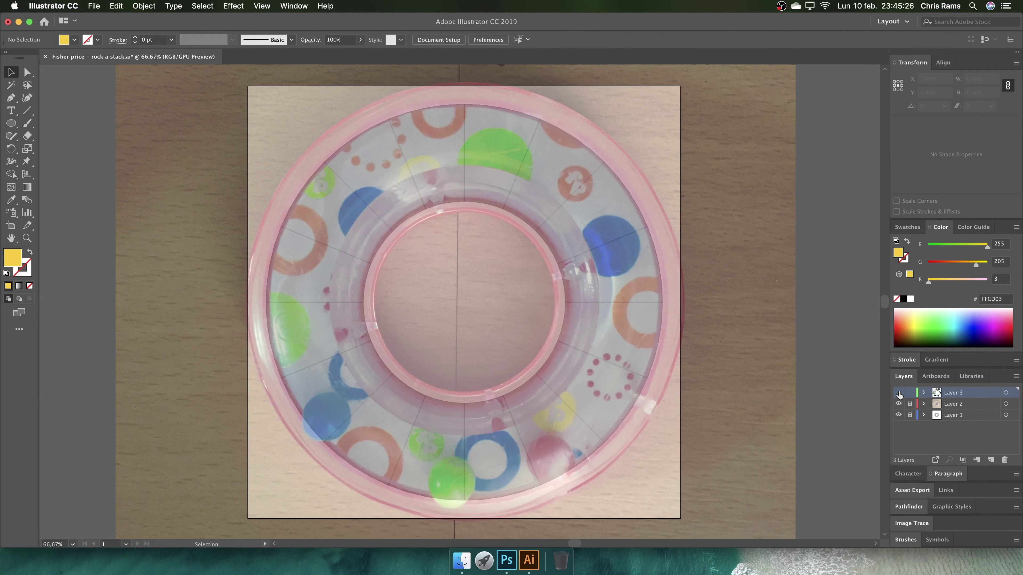
left_click(899, 392)
key("ctrl+Up")
left_click(887, 180)
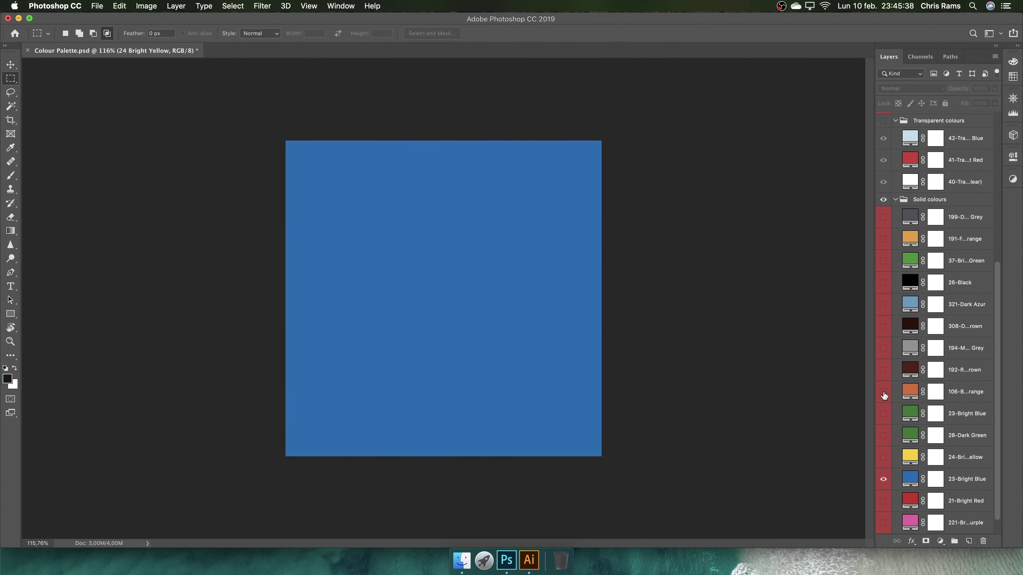
- Preview palette colour layers and open the 106 Bright Orange values, D86A31
left_click(883, 393)
scroll(938, 451, "up", 2)
scroll(938, 451, "up", 2)
scroll(942, 455, "up", 4)
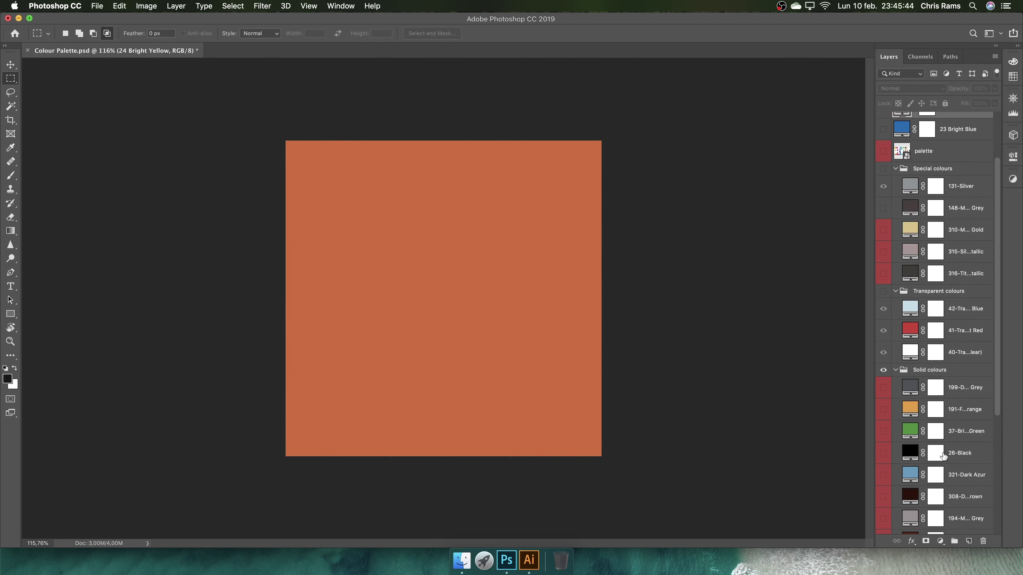
scroll(943, 455, "up", 3)
left_click(886, 403)
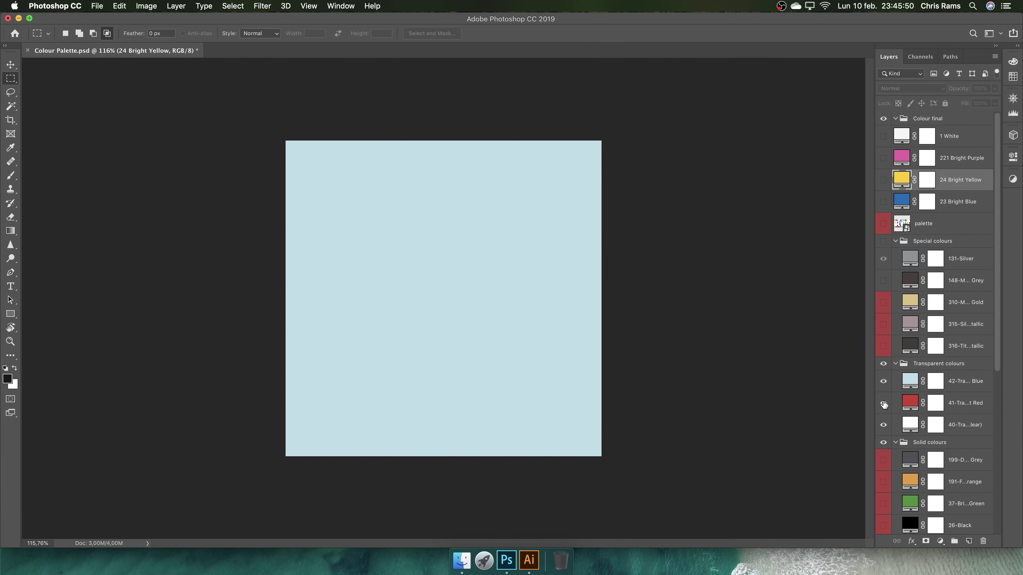
left_click(884, 403, "alt")
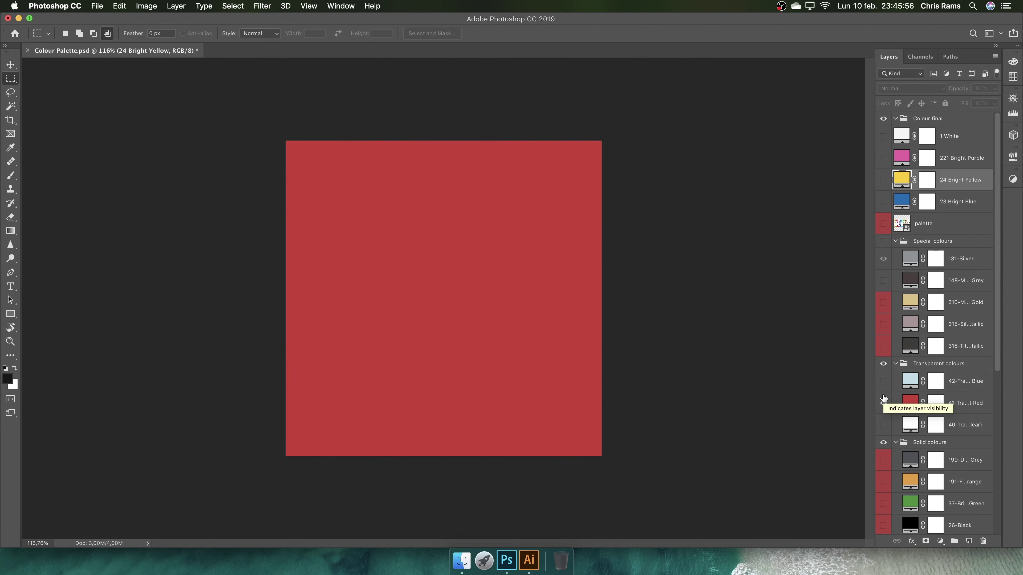
left_click(883, 363)
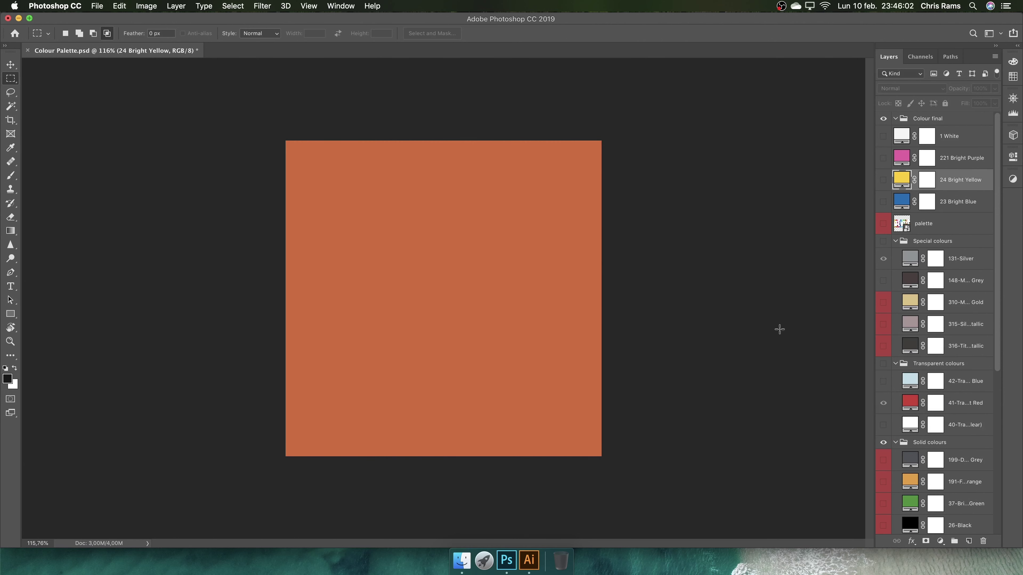
scroll(939, 323, "down", 5)
double_click(910, 481)
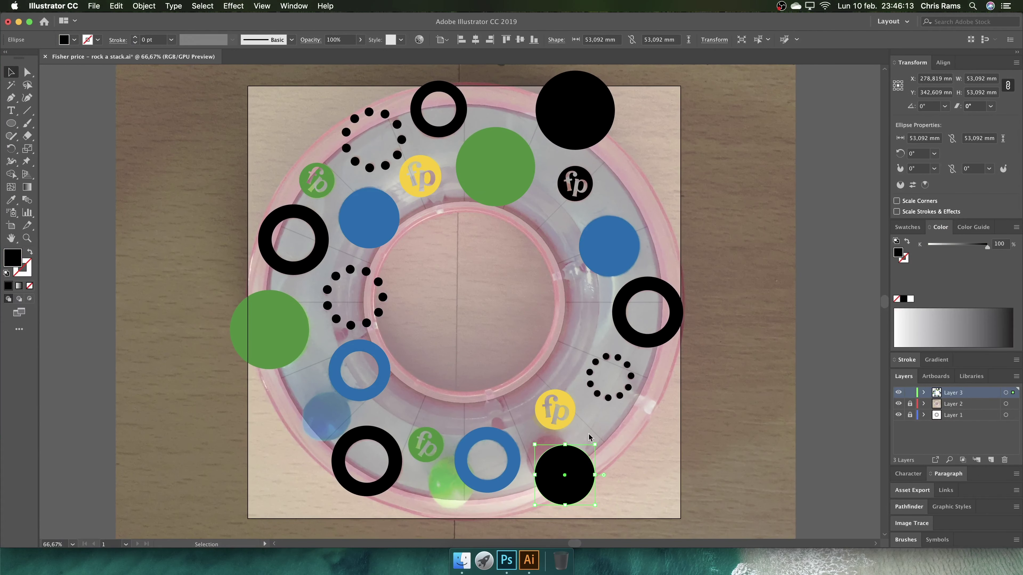
- Move the lower-right dotted circle and enter orange RGB values in the Color panel
left_click_drag(590, 437, 618, 360)
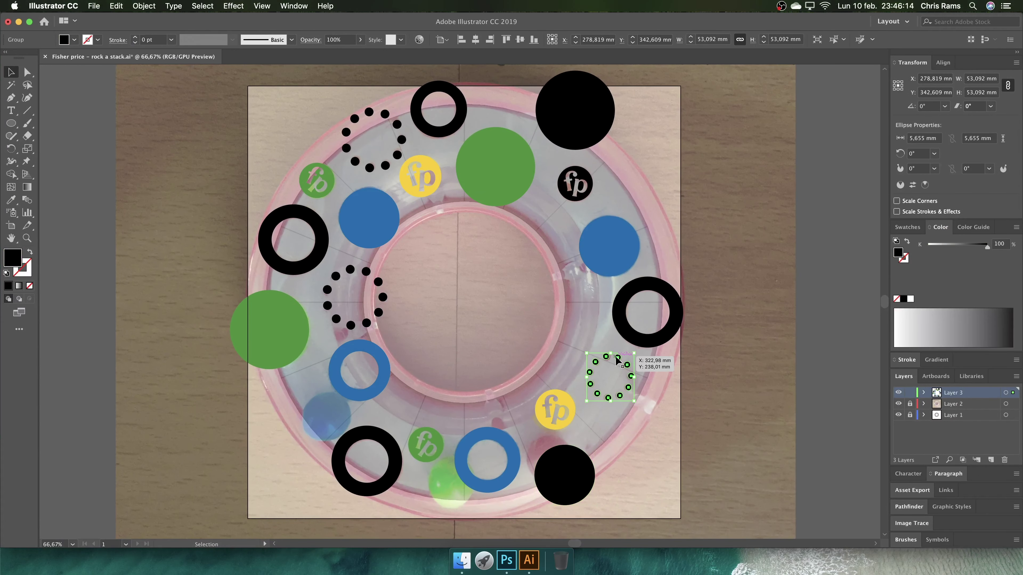
left_click(1015, 227)
left_click(934, 251)
type("216")
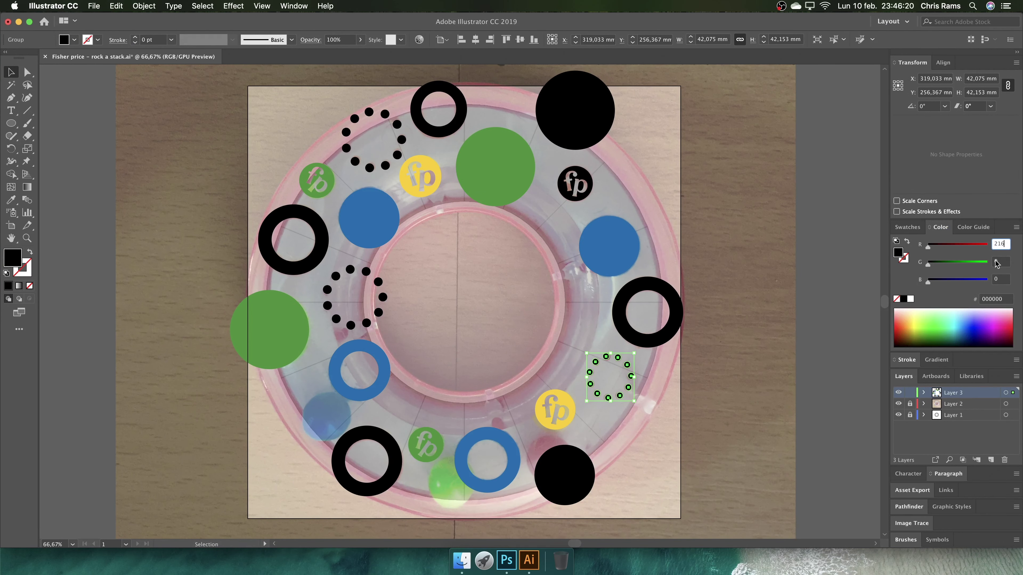
left_click(996, 262)
type("10")
type("0")
key("Return")
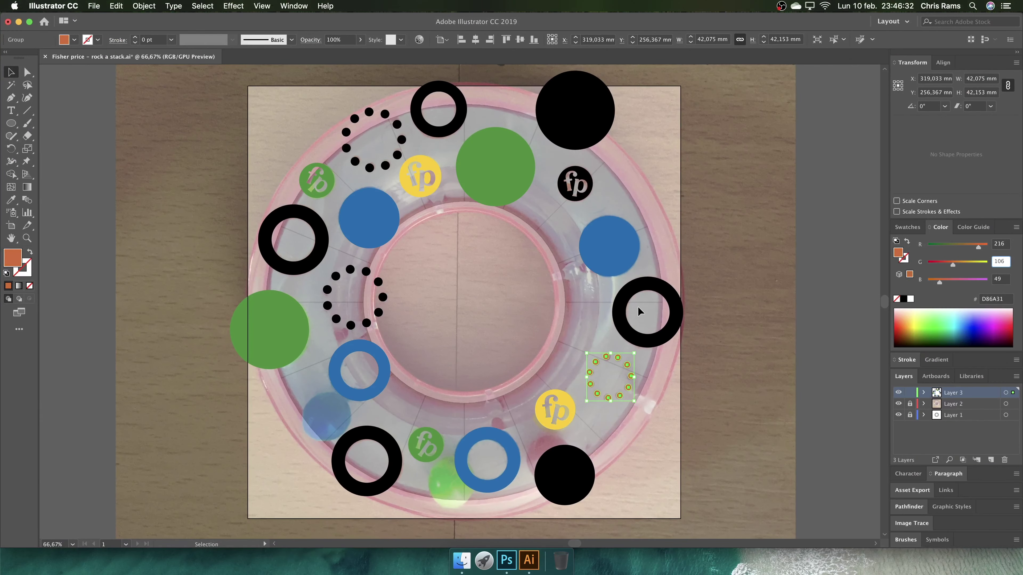
- Eyedropper the orange onto the right and top black rings
left_click(641, 311)
key("i")
left_click(630, 376)
key("v")
left_click(415, 127)
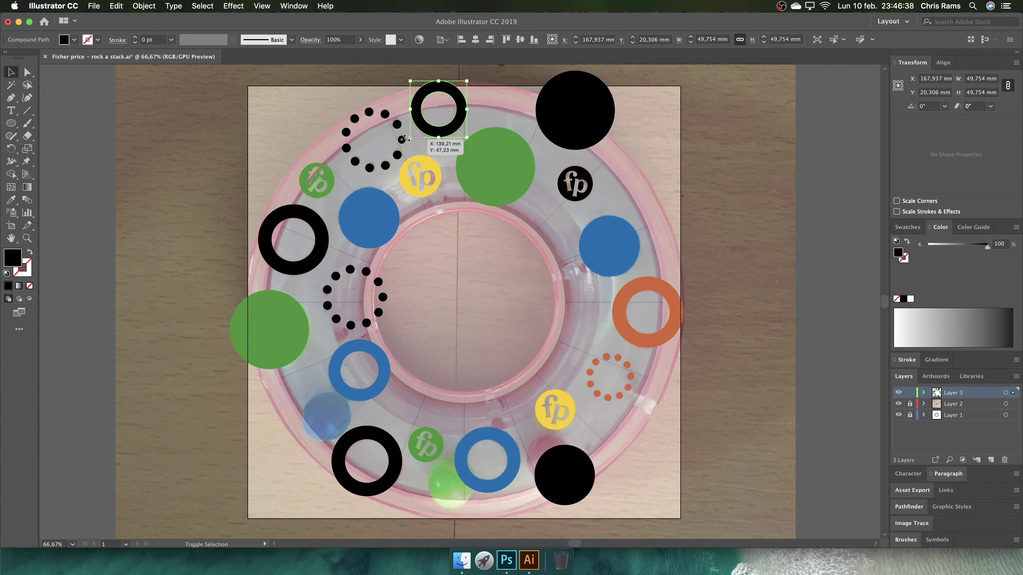
key("i")
left_click(620, 313)
key("v")
key("a")
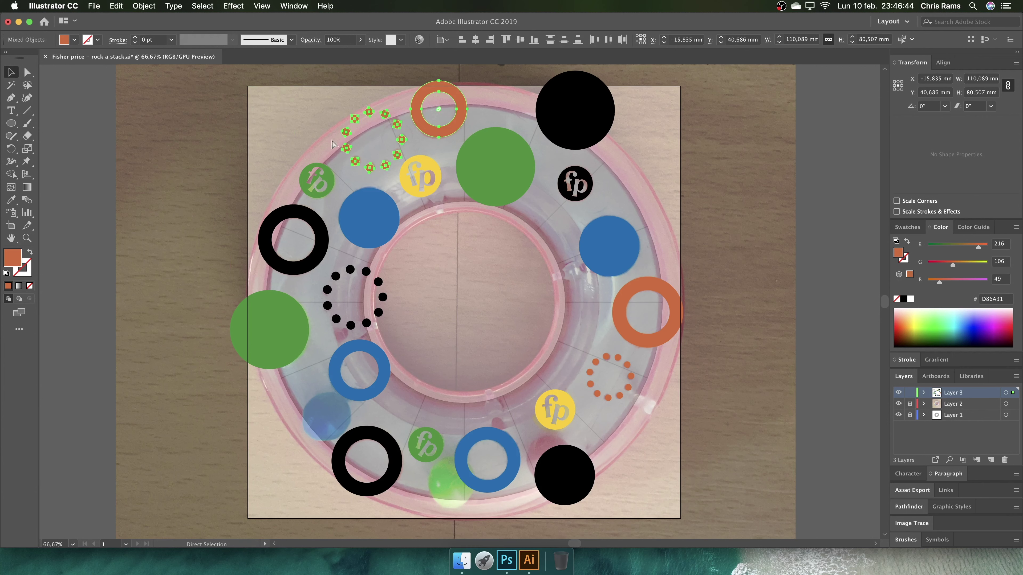
key("v")
- Undo a stray move of the left dotted circle and turn the top-right circle orange
left_click(334, 145)
left_click_drag(378, 282, 462, 287)
key("super+z")
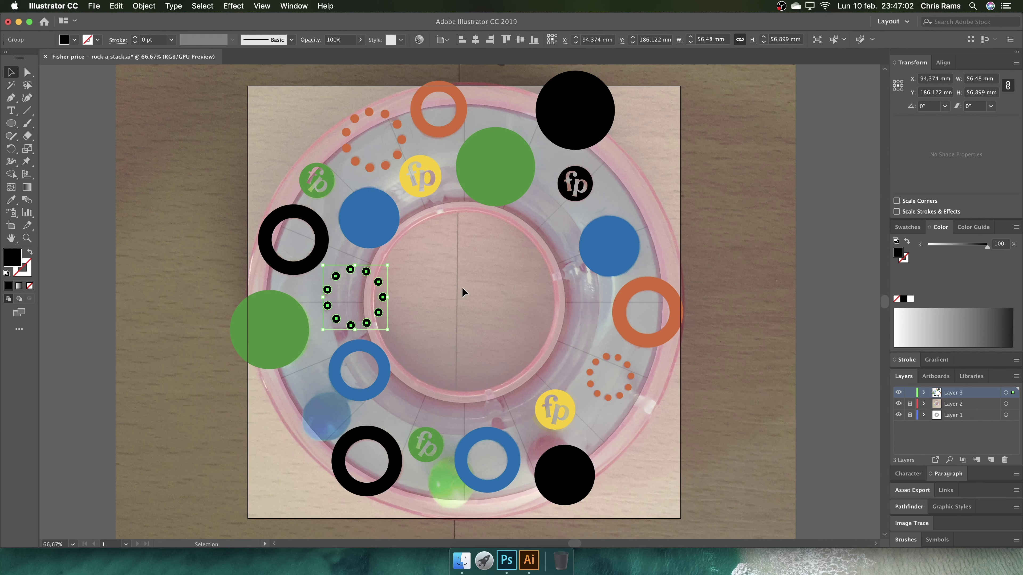
left_click(580, 117)
key("i")
left_click(620, 312)
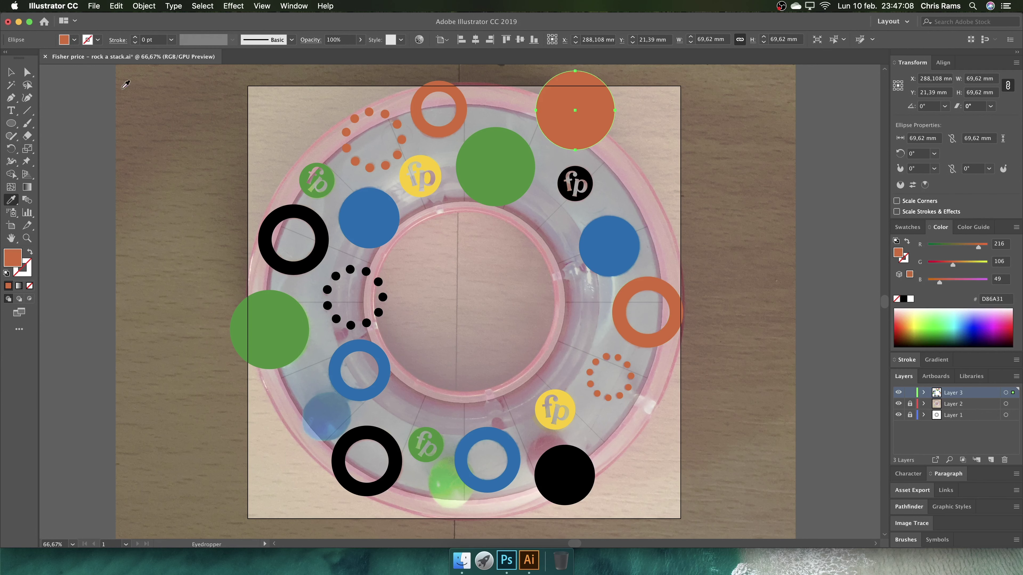
key("v")
left_click(270, 124)
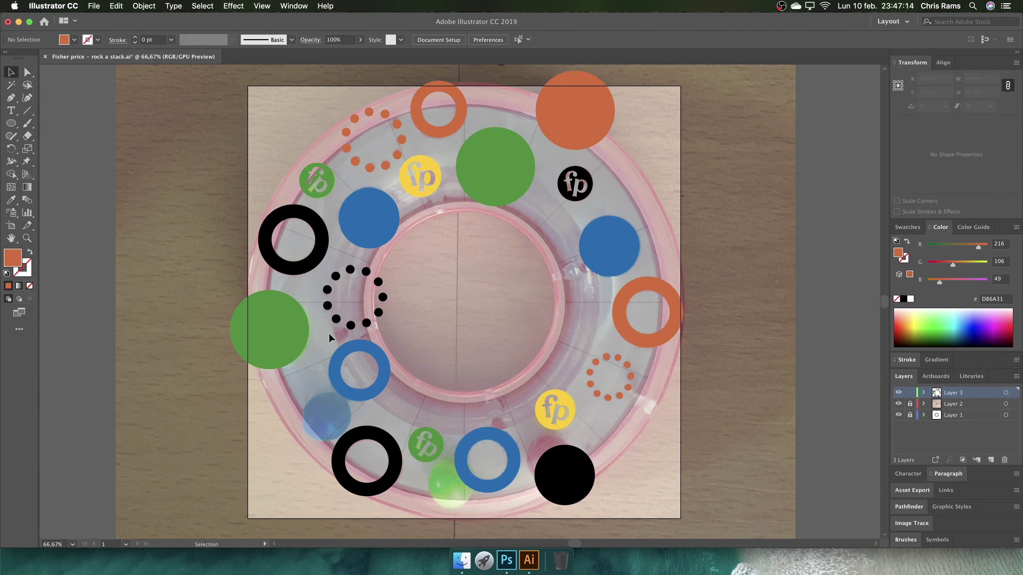
- Eyedropper the top ring's orange onto the left and bottom black rings
left_click(336, 319)
left_click(630, 376, "shift")
left_click(1017, 227)
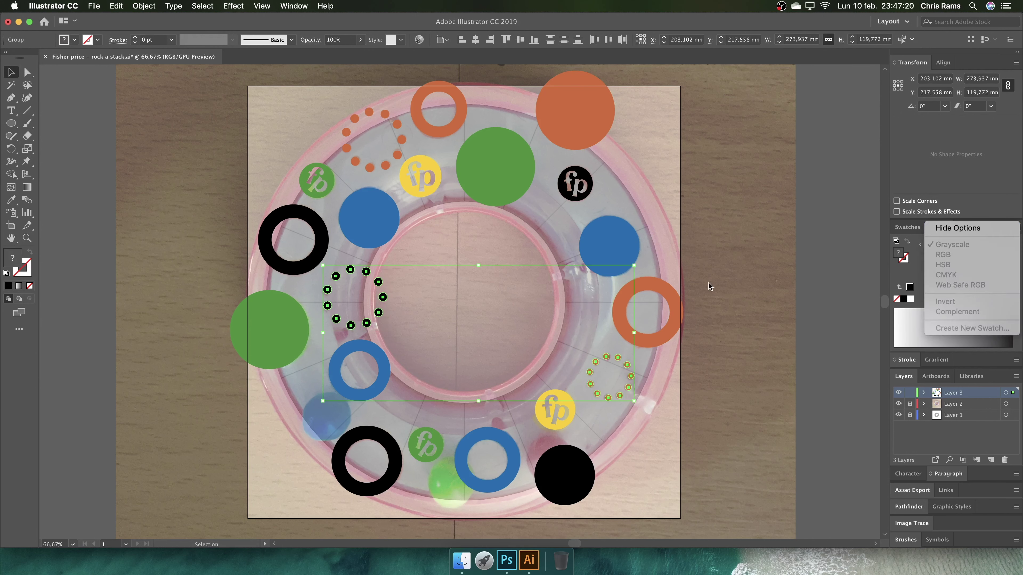
left_click(711, 286)
left_click(324, 226)
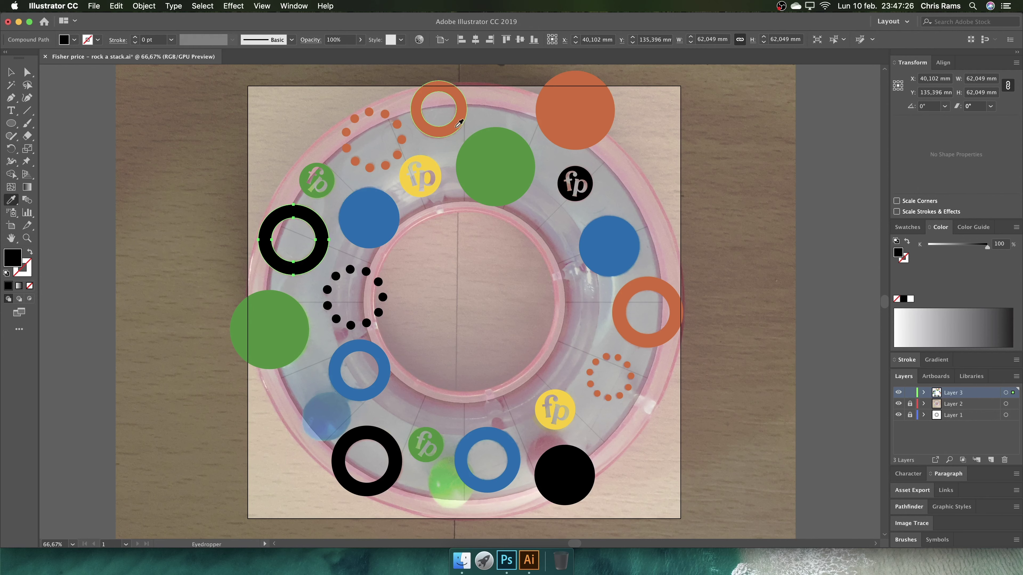
key("i")
left_click(455, 116)
left_click(346, 443, "super")
left_click(631, 286)
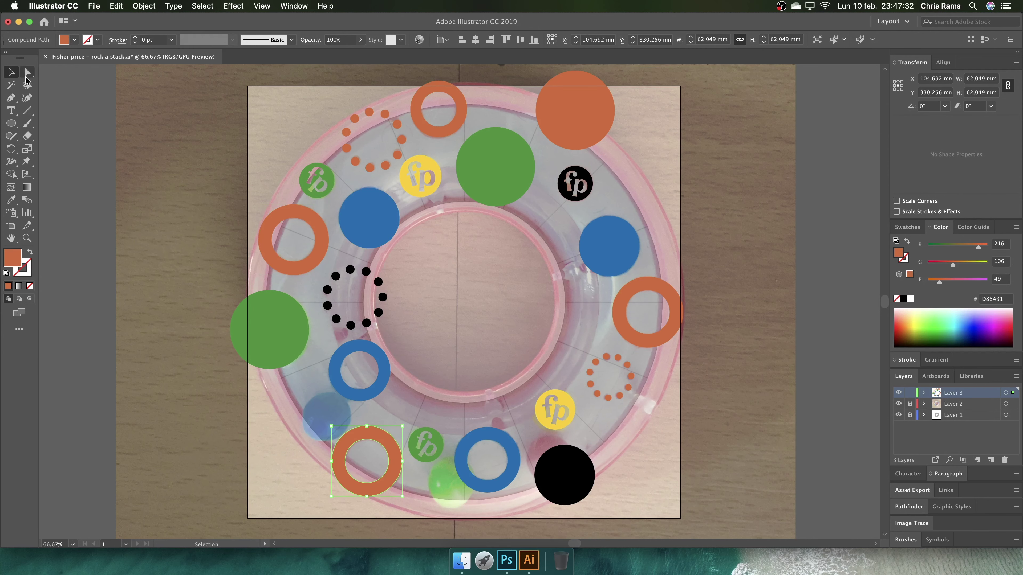
- Select the black dotted ring and show the Color panel values in RGB
left_click(378, 282, "super")
left_click(1016, 227)
left_click(939, 258)
- Reveal 21-Bright Red (CD2B22) in Photoshop and set both dotted rings' red to 205
left_click(600, 366, "shift")
left_click(998, 244)
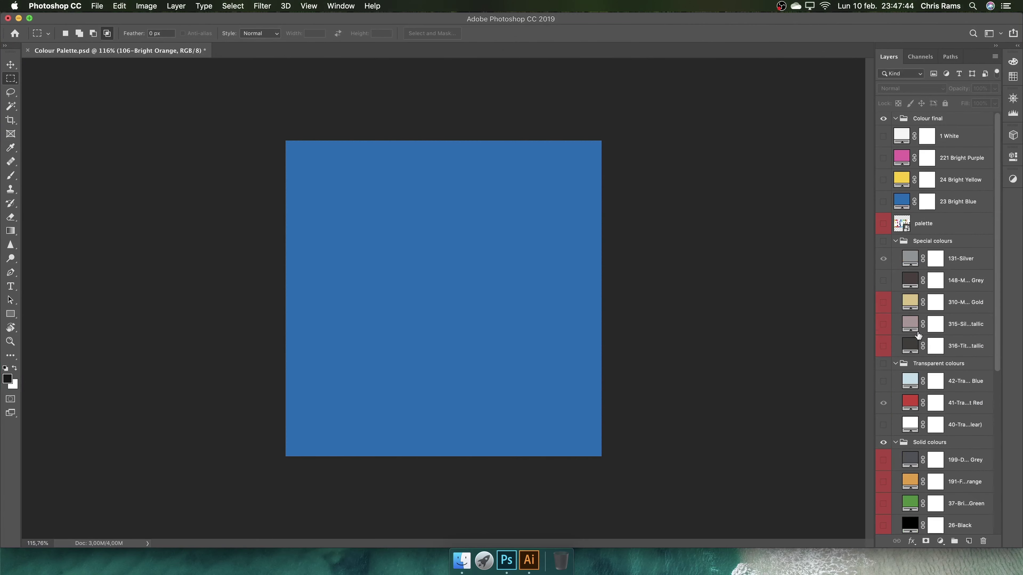
left_click(883, 363)
scroll(888, 395, "down", 3)
scroll(888, 403, "down", 3)
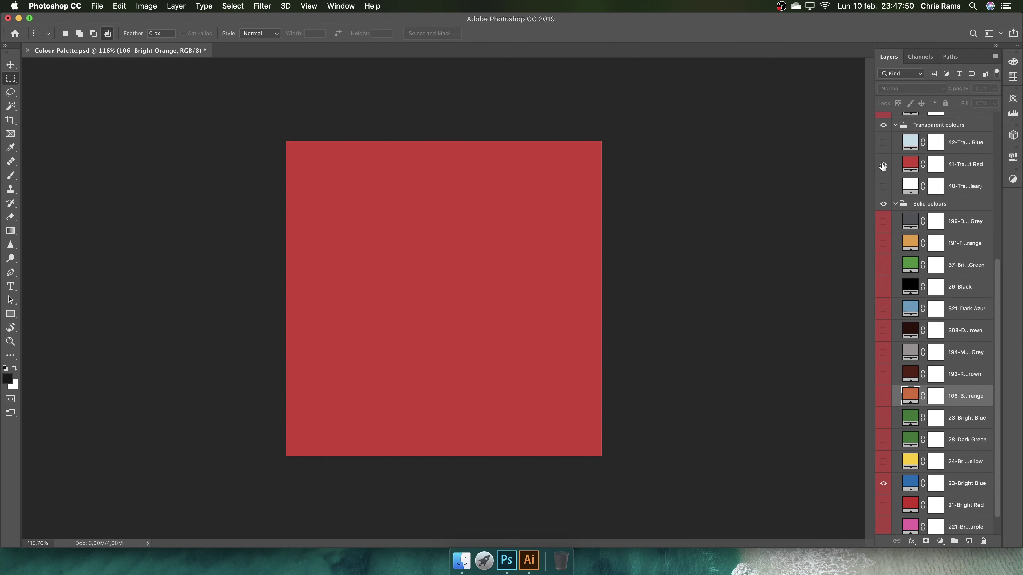
left_click(883, 483)
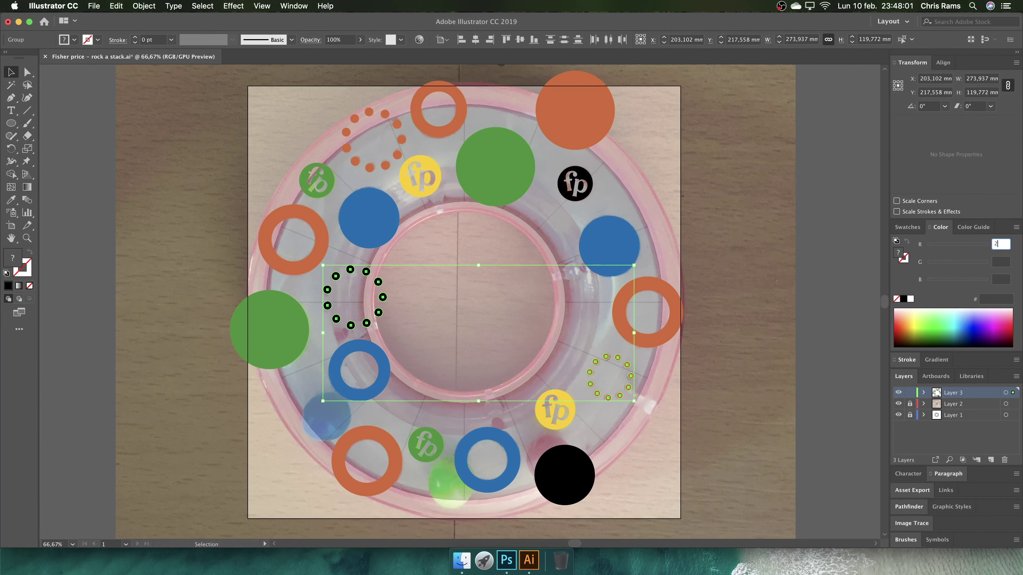
type("05")
key("Return")
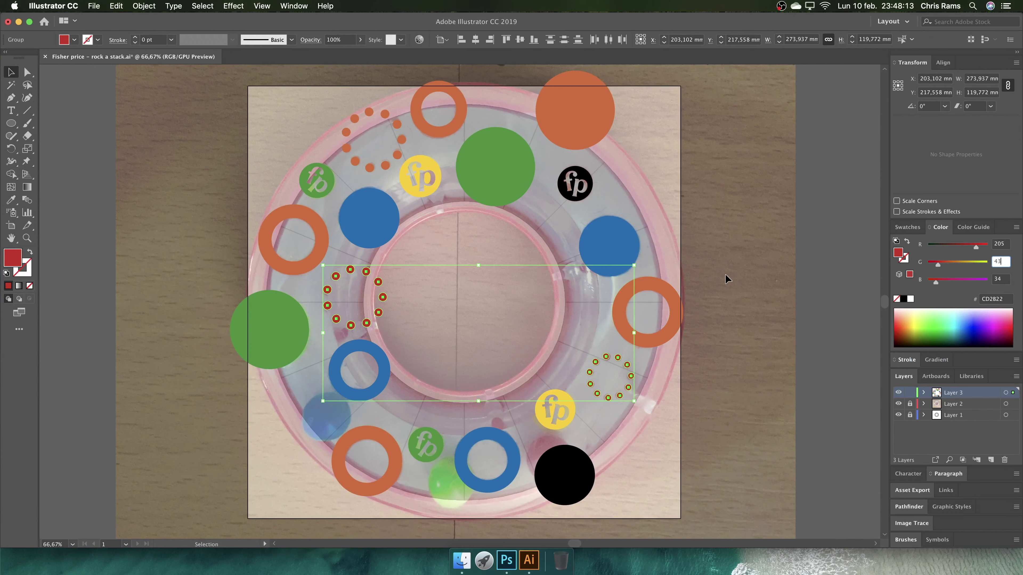
- Hide the photo layer and draw a black circle filling the ring's centre hole
left_click(726, 279)
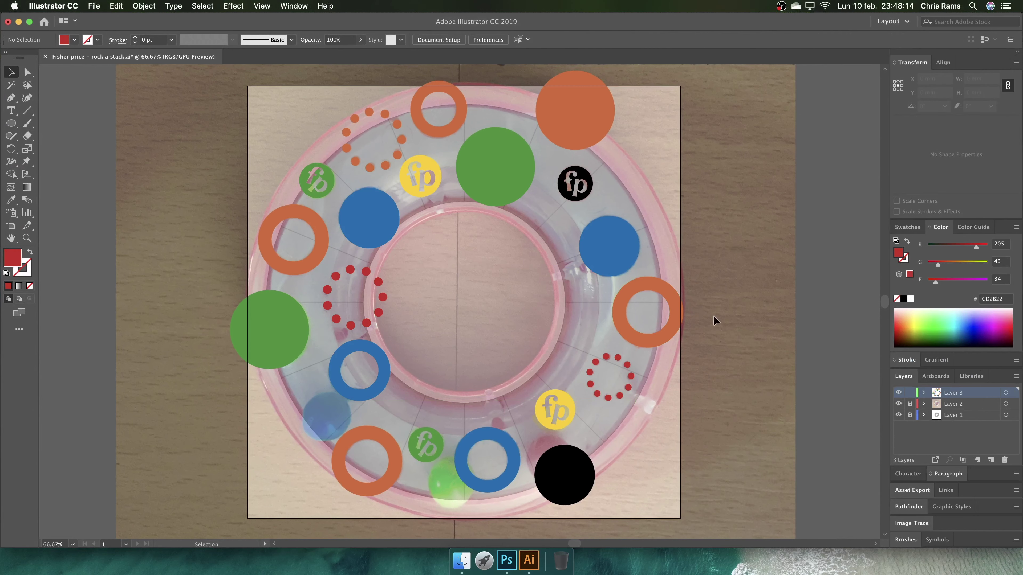
left_click(898, 404)
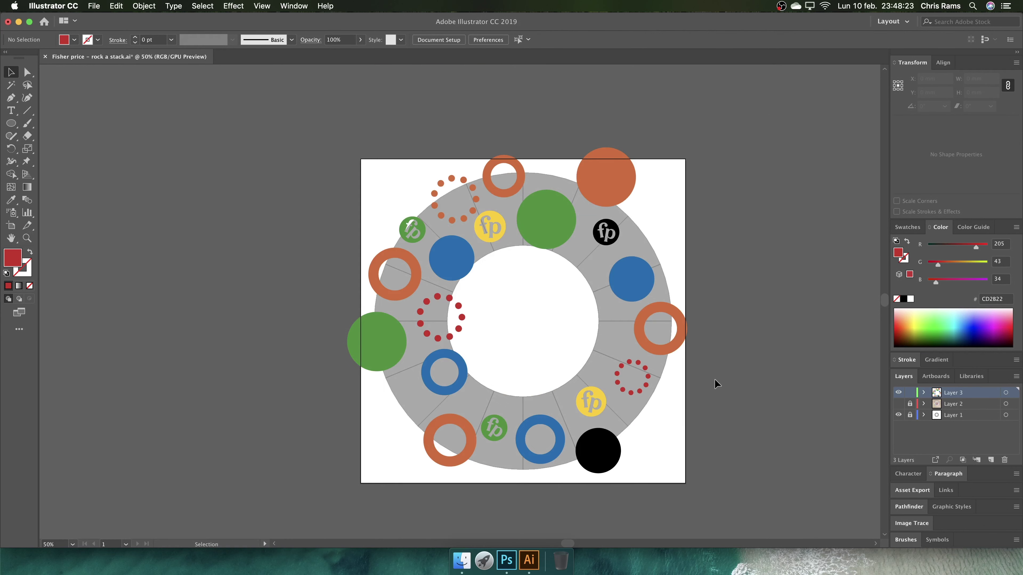
scroll(714, 379, "up", 1)
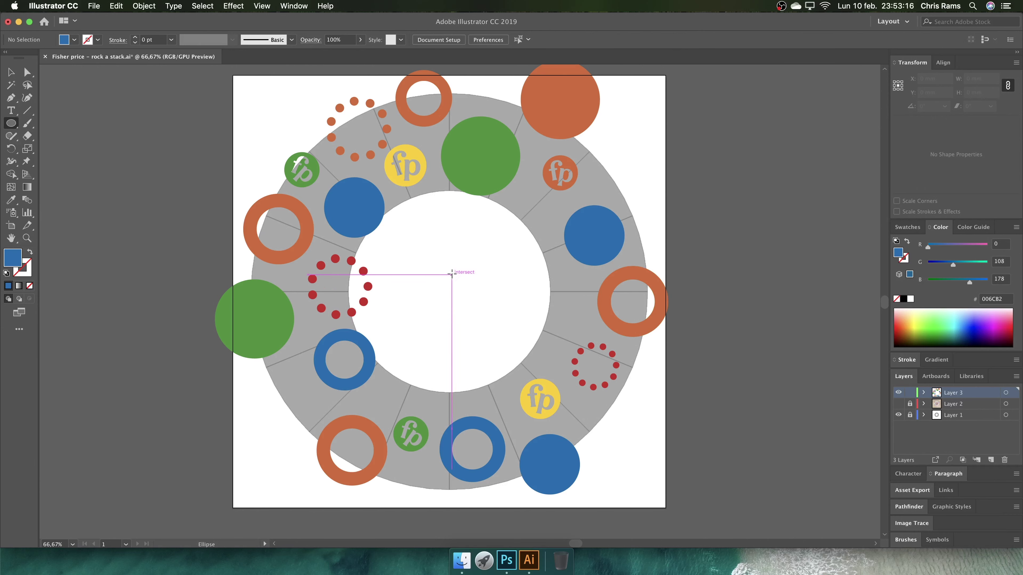
left_click_drag(441, 266, 499, 324)
key("v")
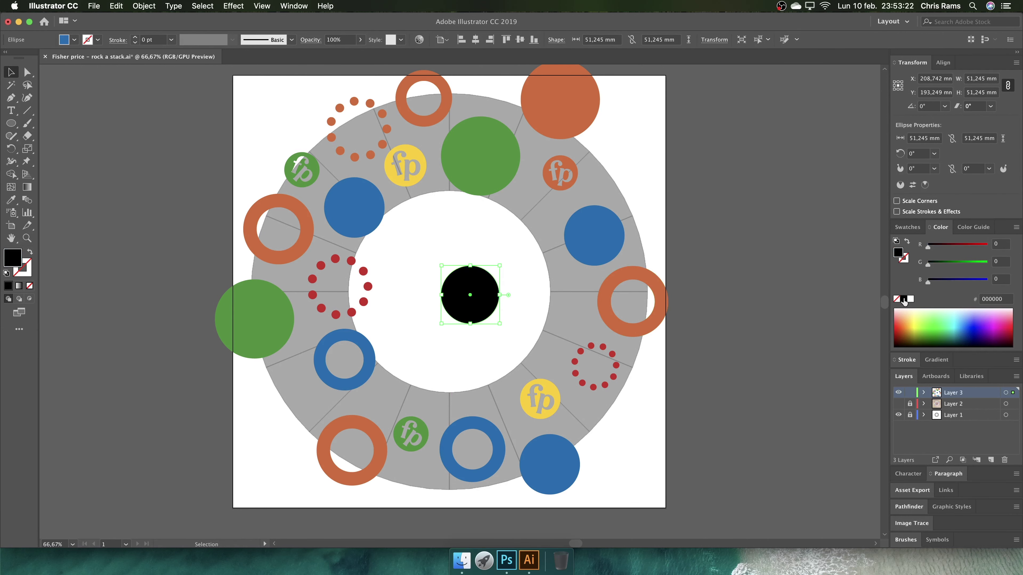
mouse_move(478, 263)
left_mouse_down()
mouse_move(492, 231)
mouse_move(600, 192)
left_mouse_up()
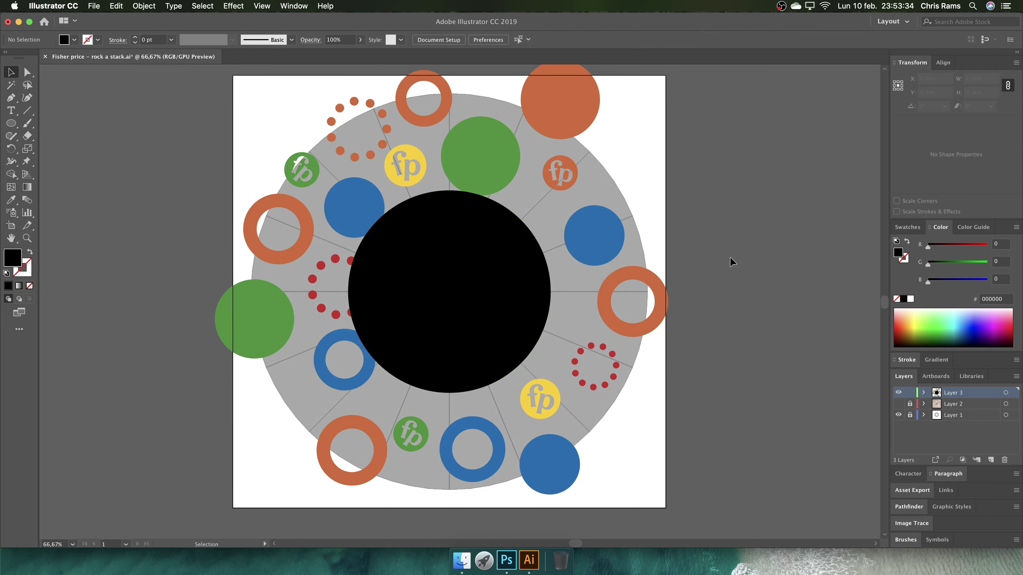
key("super+minus")
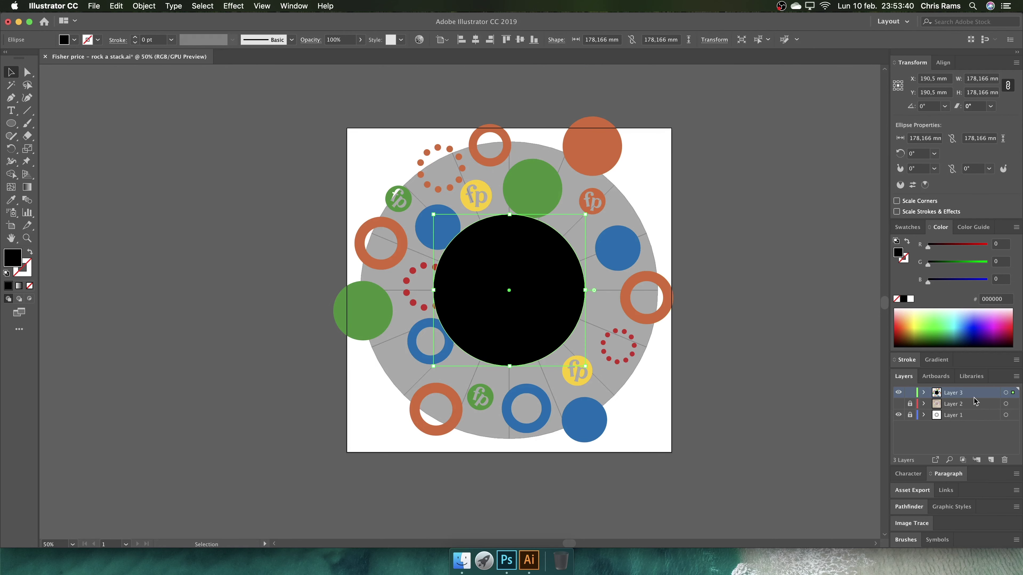
- Duplicate the circle's layer and enlarge the copy to the ring's outer edge
left_click_drag(967, 392, 990, 460)
left_click(898, 404)
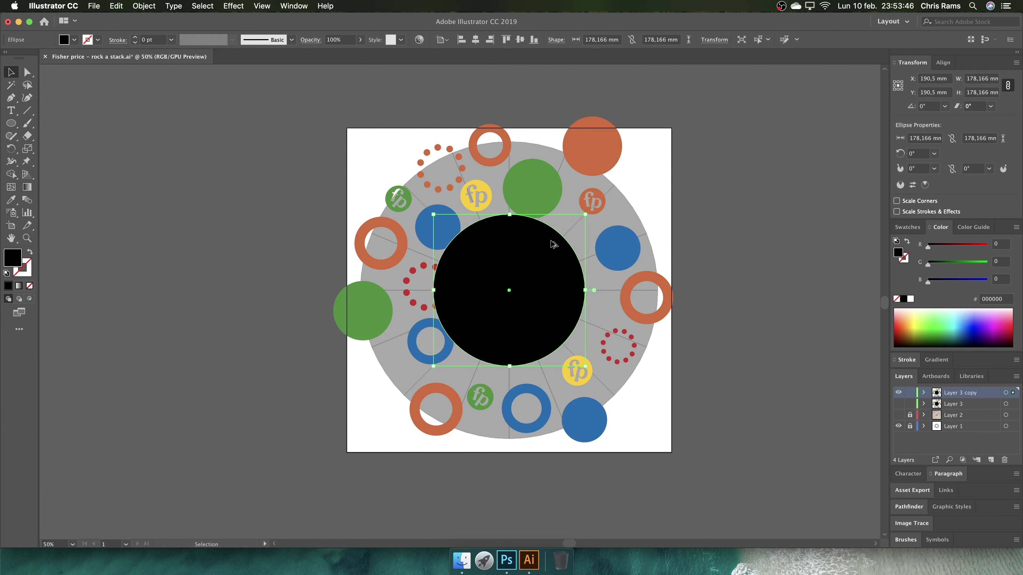
left_click_drag(554, 245, 513, 349)
key("super+z")
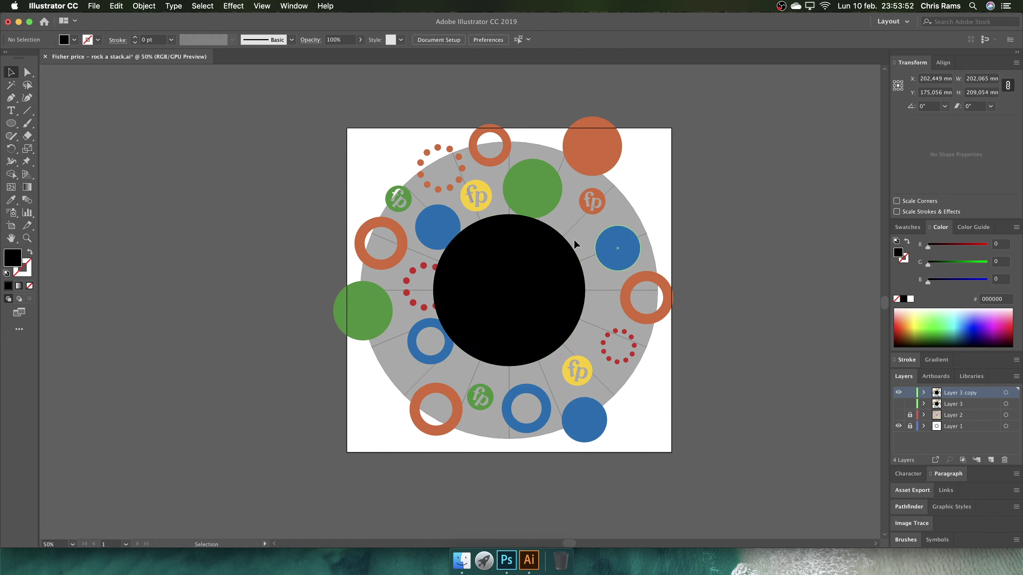
left_click_drag(585, 215, 675, 139)
left_click(804, 262)
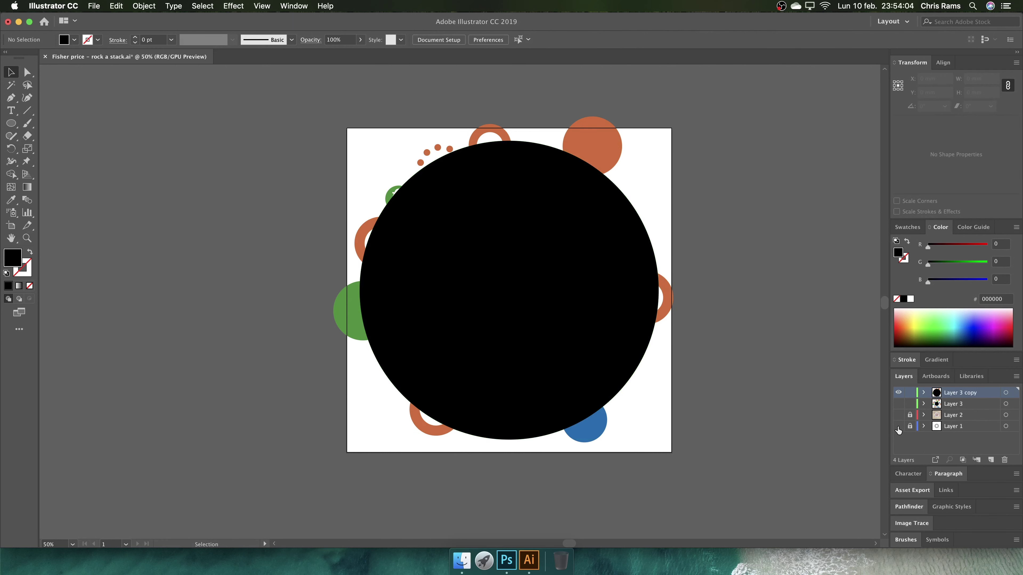
- Try combining all shapes, dismiss the no-results warning, and select the large circle
key("super+a")
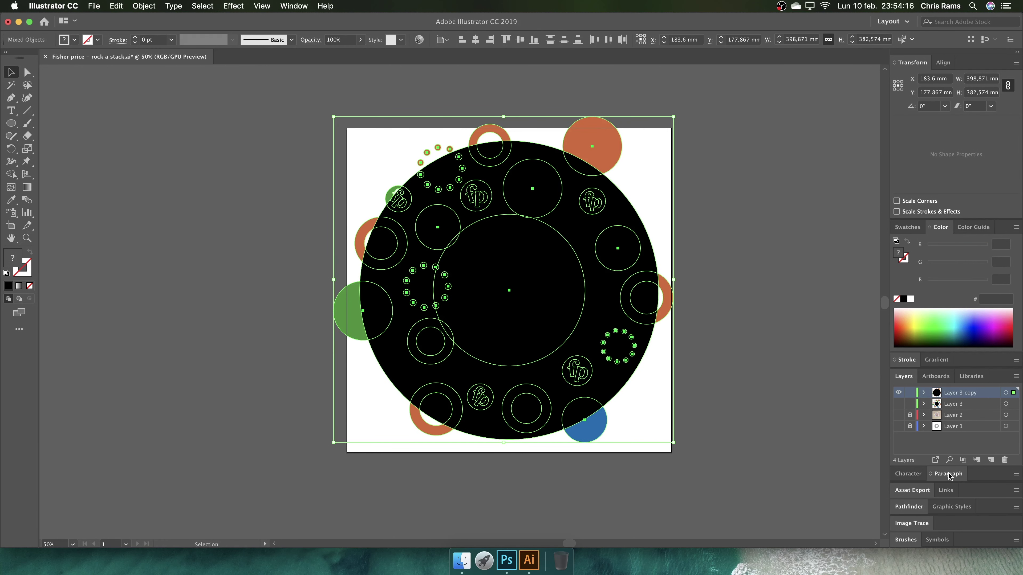
left_click(960, 507)
left_click(919, 477)
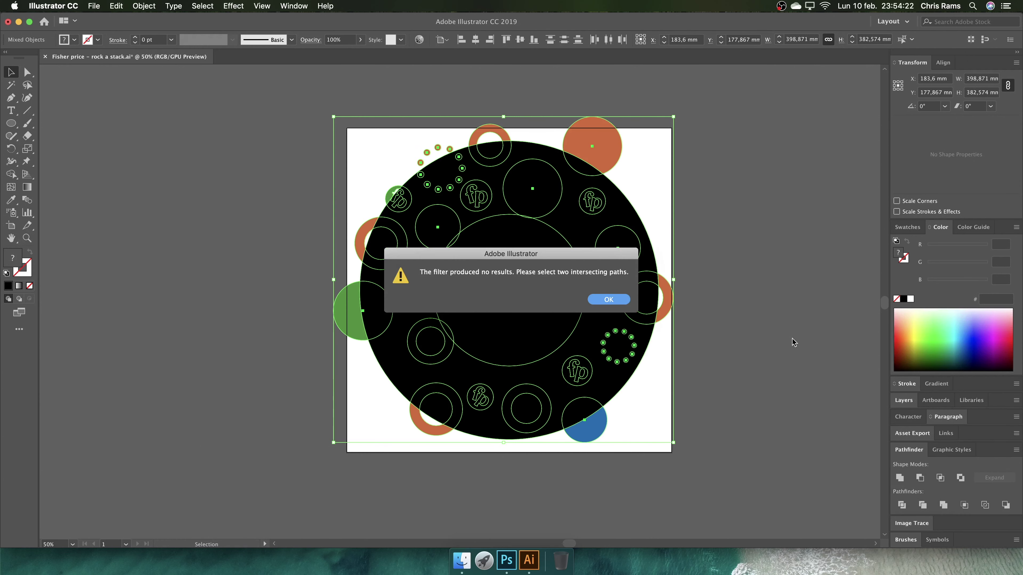
key("Return")
left_click(765, 279)
left_click(628, 211)
- Send the black circle backward and subtract the central black circle from the green circle
right_click(631, 210)
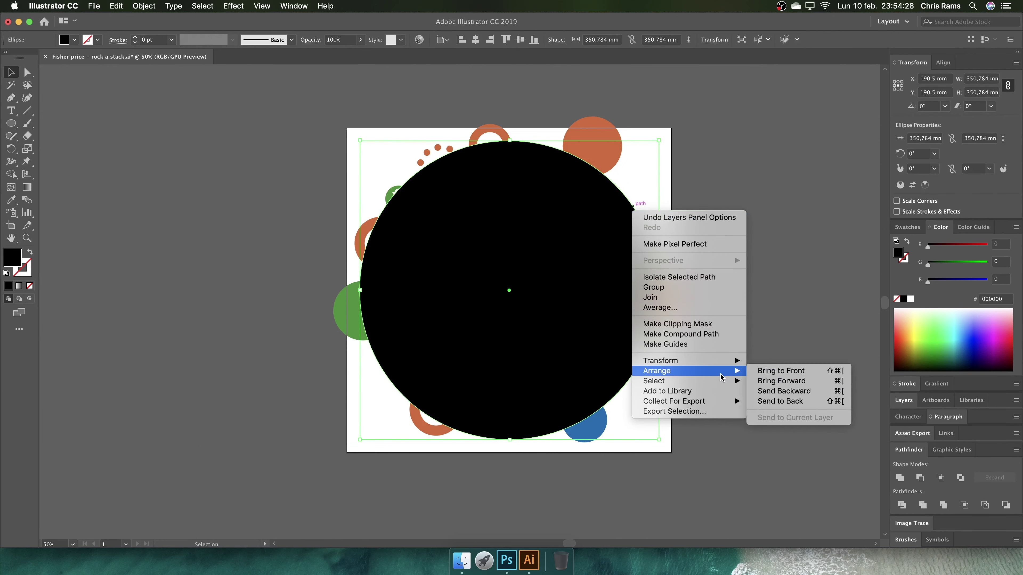
left_click(782, 402)
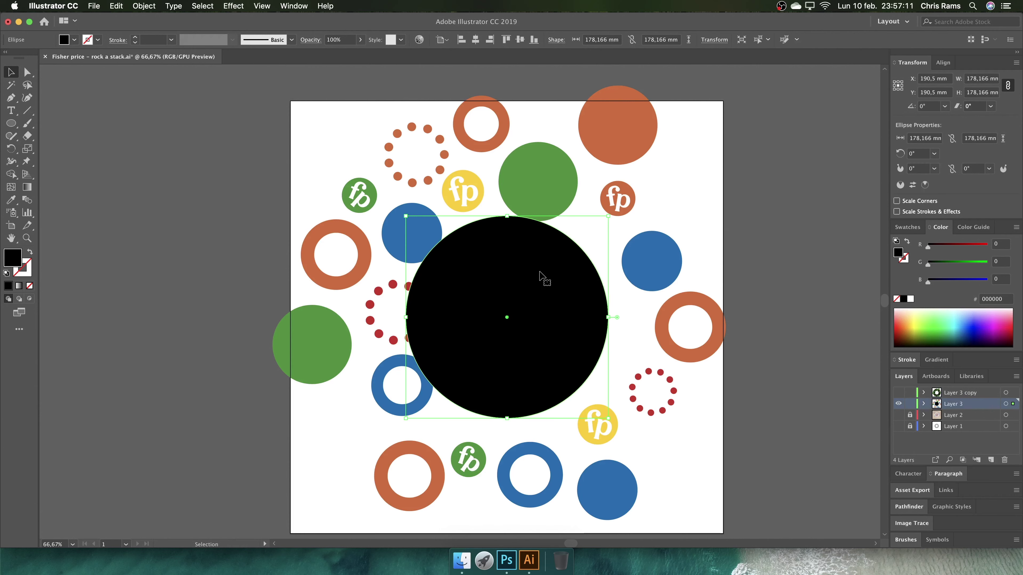
key("Delete")
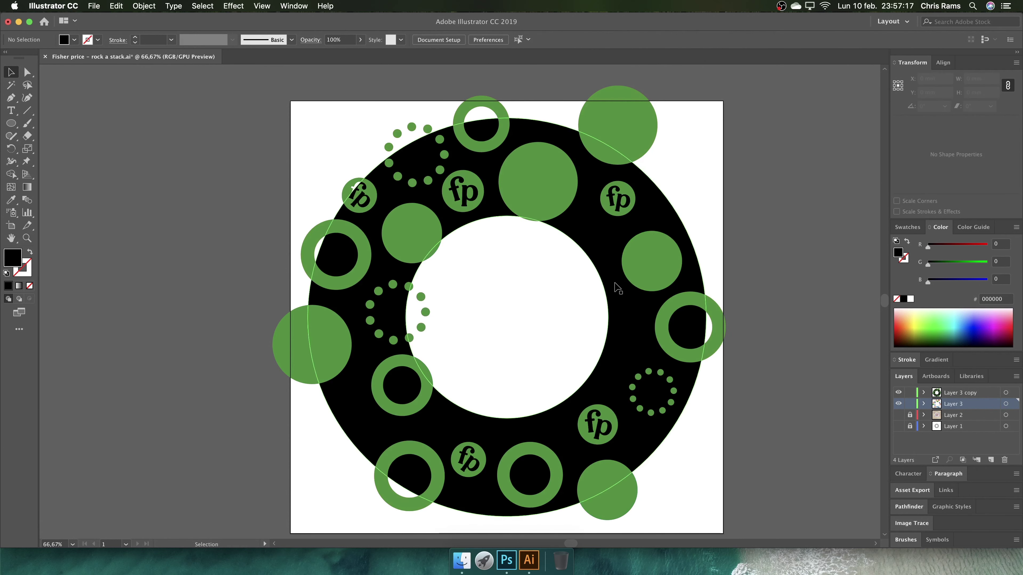
key("ctrl+z")
key("ctrl+z")
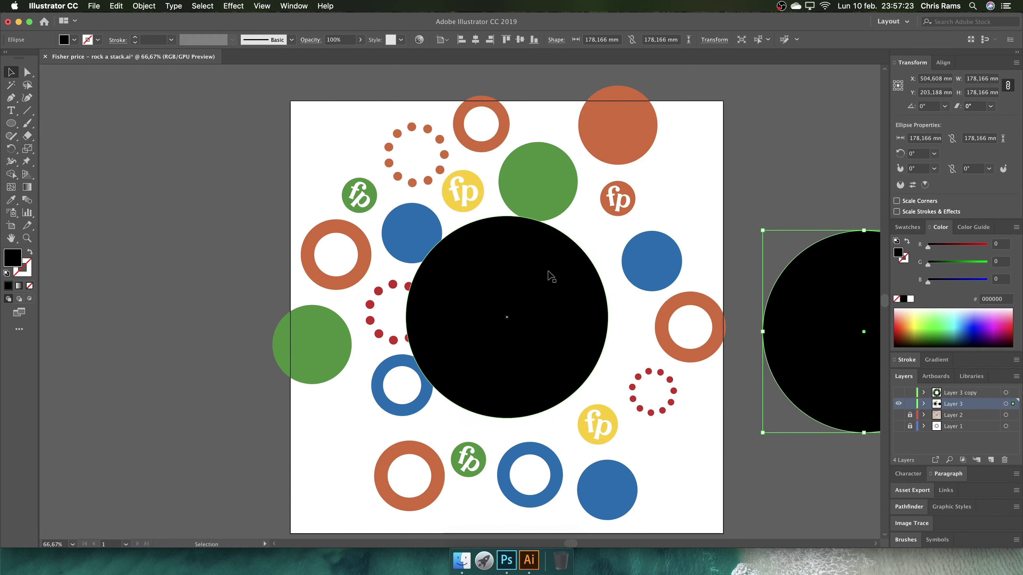
key("ctrl+z")
left_click_drag(565, 216, 538, 244)
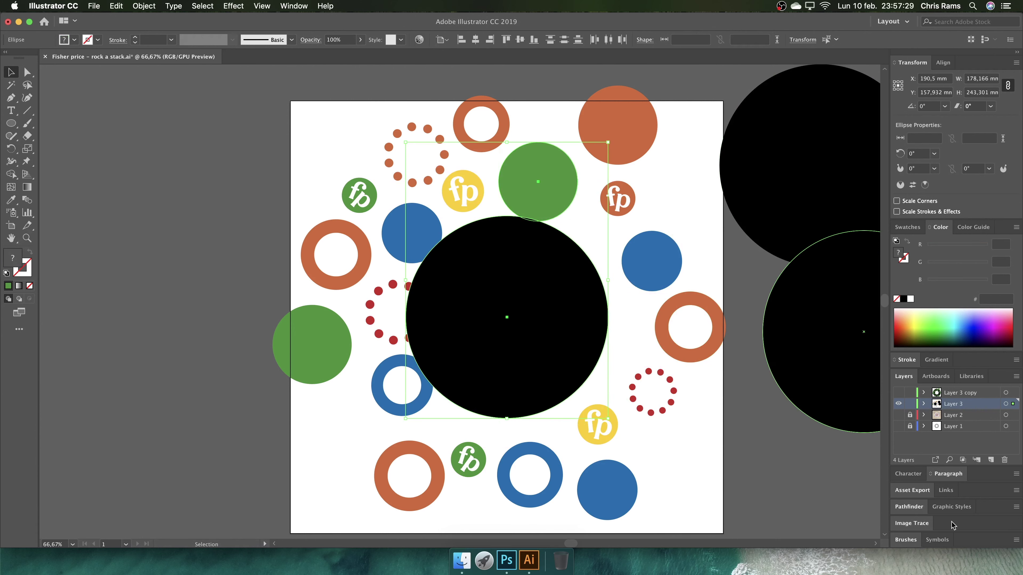
left_click(919, 508)
left_click(920, 478)
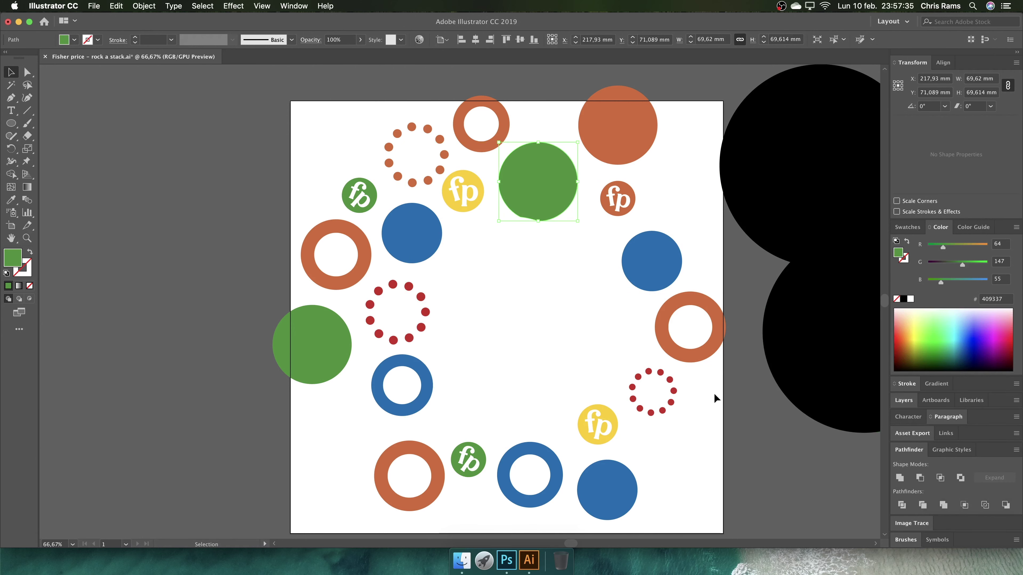
- Align the circles to the artboard and park spare black circle copies beside it
left_click(752, 177)
left_click(475, 39)
left_click(521, 39)
left_click(426, 236, "shift")
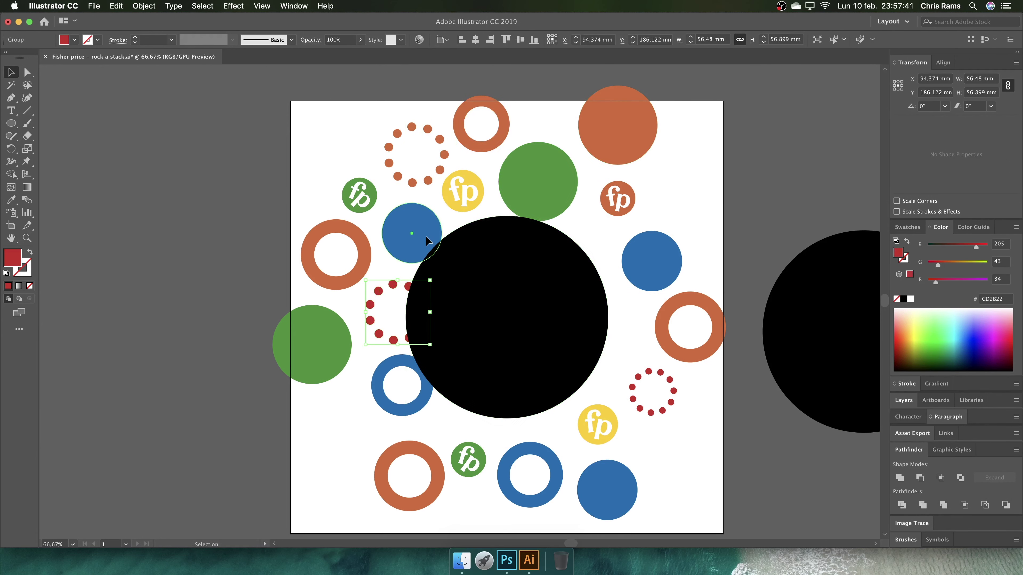
left_click(920, 478)
left_click(689, 251)
key("super+minus")
mouse_move(798, 307)
left_mouse_down()
mouse_move(817, 133)
mouse_move(775, 299)
left_mouse_up()
left_click_drag(795, 280, 788, 449)
- Try Minus Front with the central black circle on the red dotted ring, then undo
left_click(805, 149)
left_click(476, 40)
left_click(521, 40)
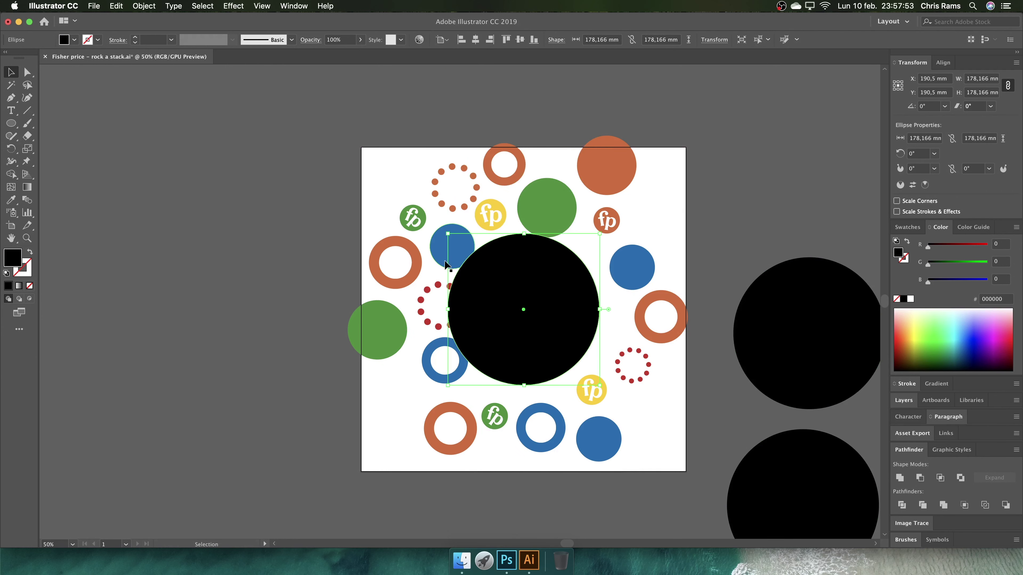
left_click(421, 300, "shift")
left_click(919, 478)
key("super+z")
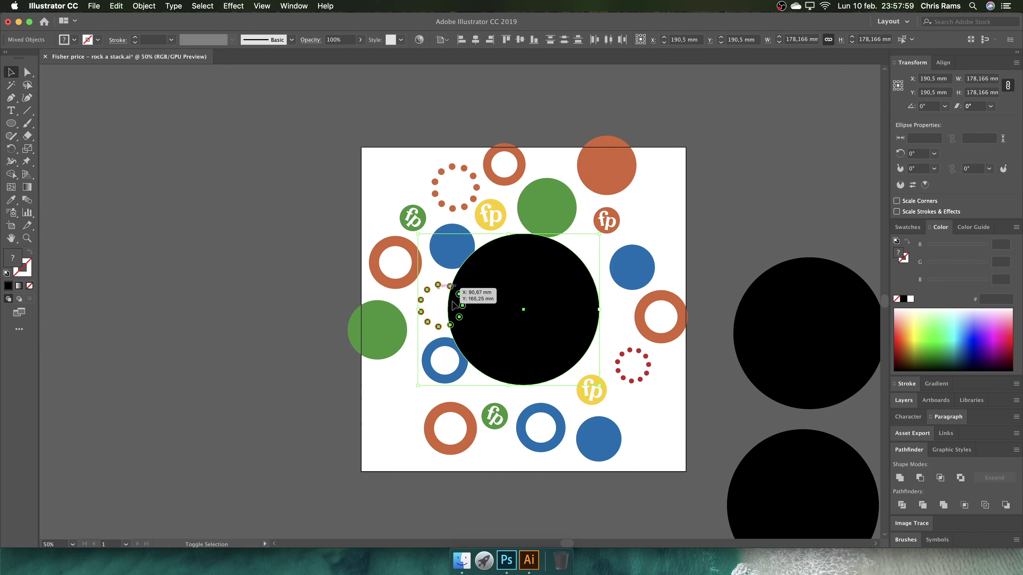
- Retry combining the dotted ring and circle, dismissing the warning and applying Exclude
left_click(463, 290)
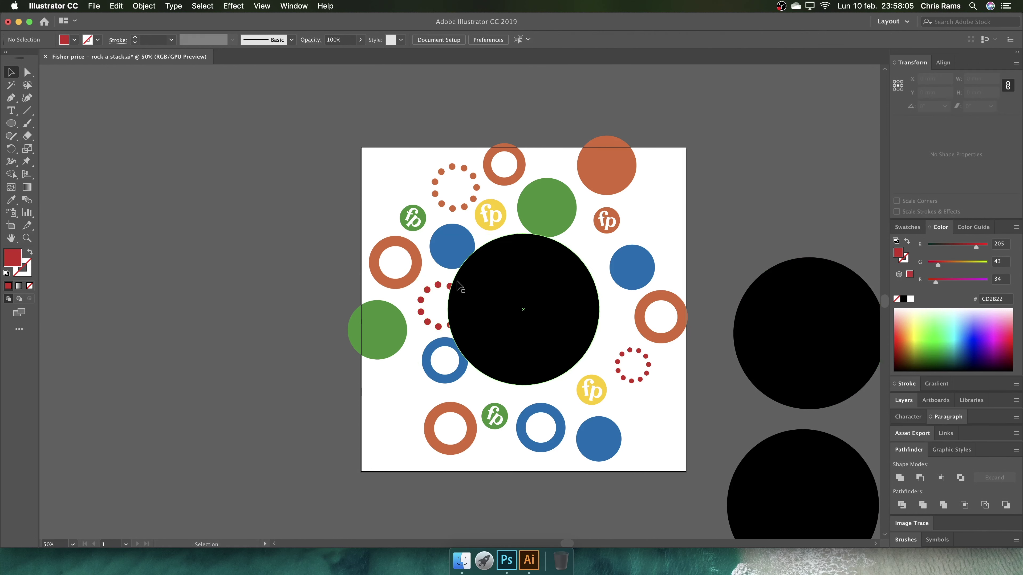
left_click(503, 307, "shift")
left_click(920, 478)
key("super+z")
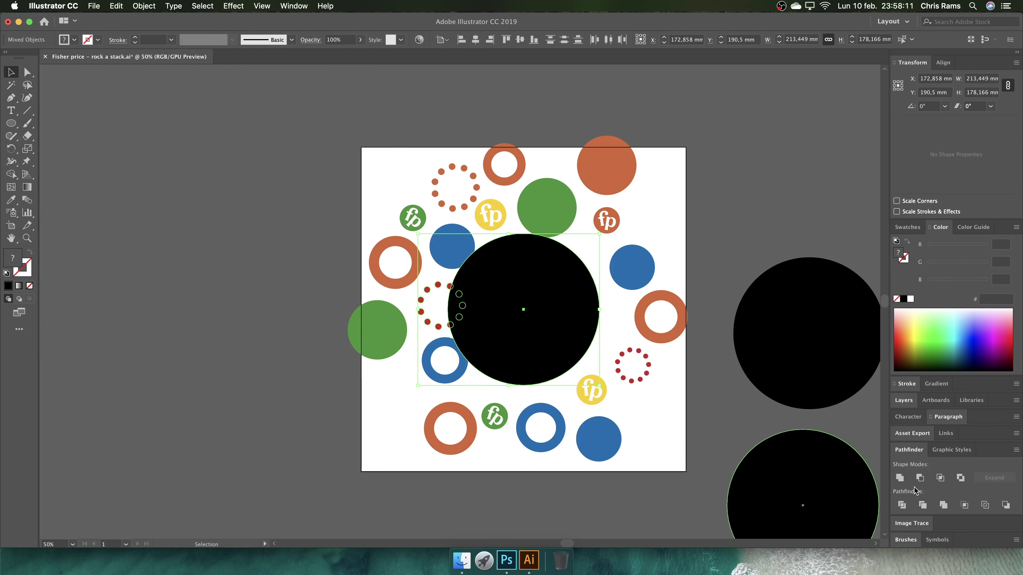
left_click(806, 334, "shift")
left_click(920, 478)
key("Return")
left_click(961, 478)
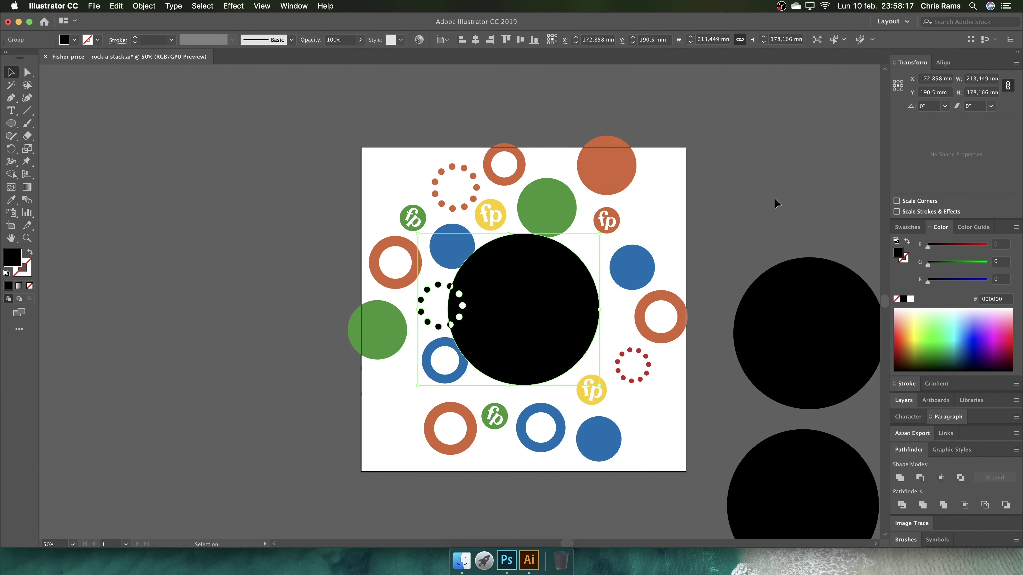
- Delete anchor points and parts of the black crescent with Direct Selection
key("super+1")
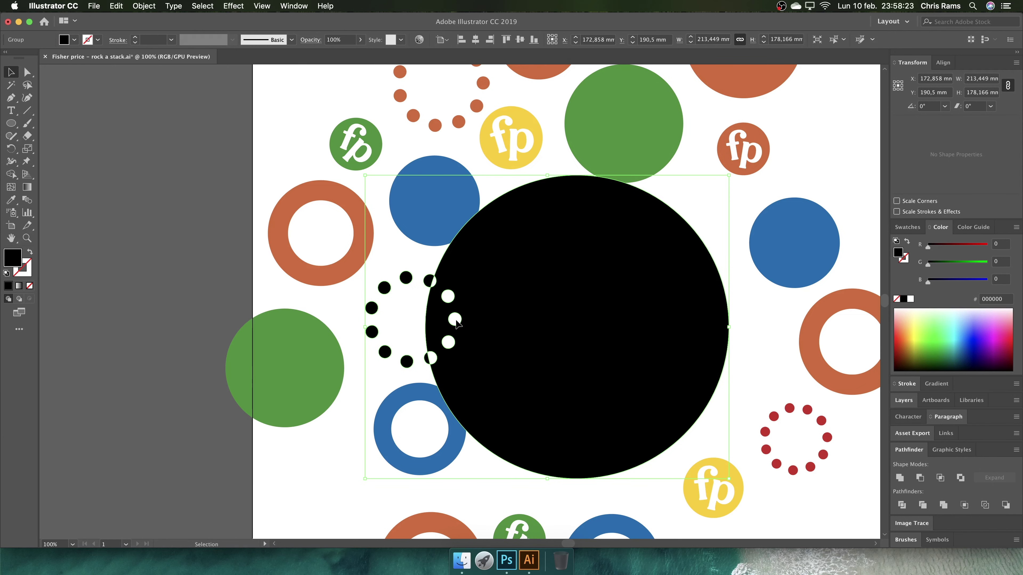
key("a")
left_click(728, 327)
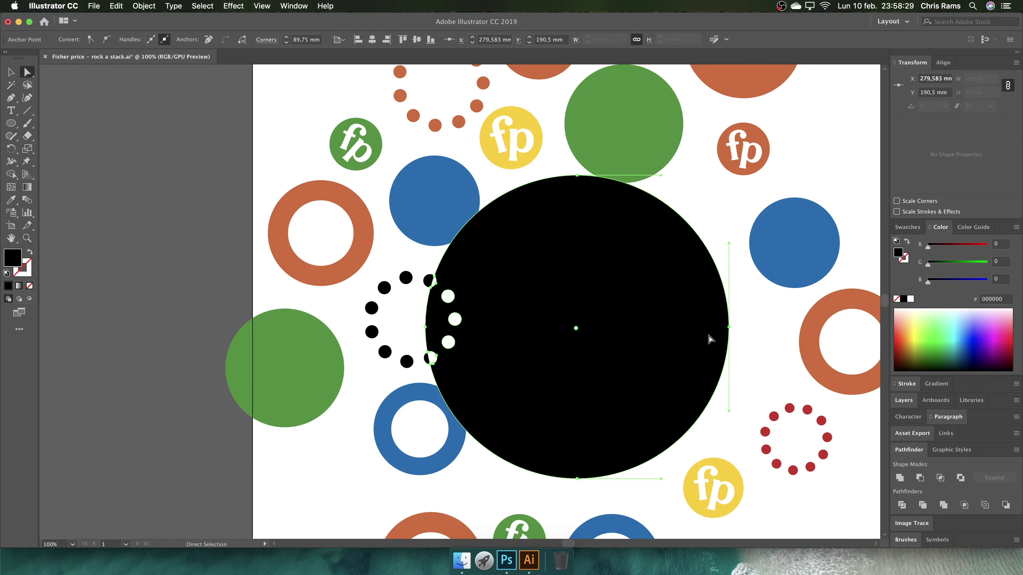
key("Delete")
left_click(576, 175)
key("Delete")
left_click_drag(477, 277, 440, 356)
key("Delete")
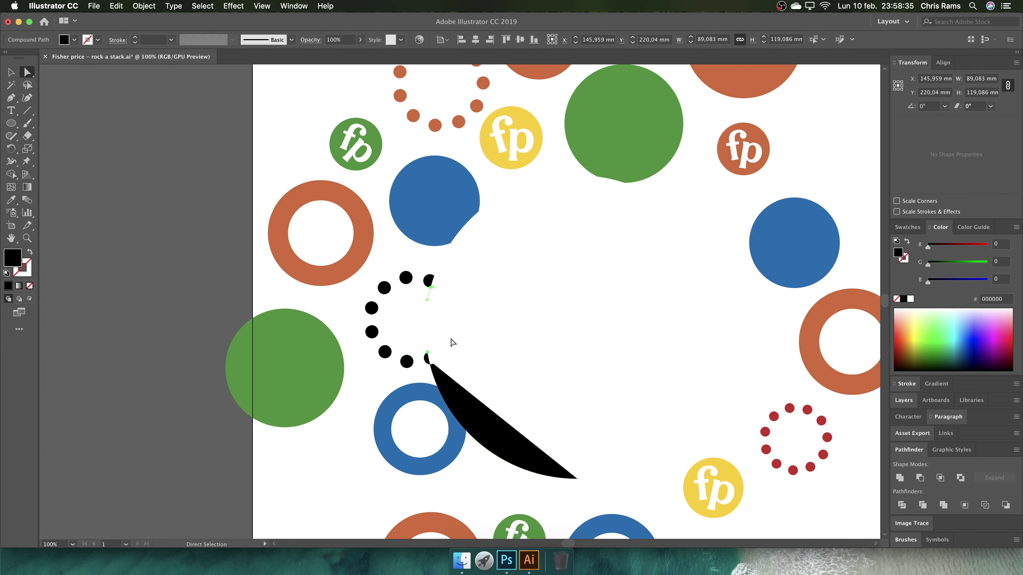
key("Delete")
- Reshape the remaining lower black sliver by swinging its curve handle
key("super+plus")
key("super+plus")
key("super+plus")
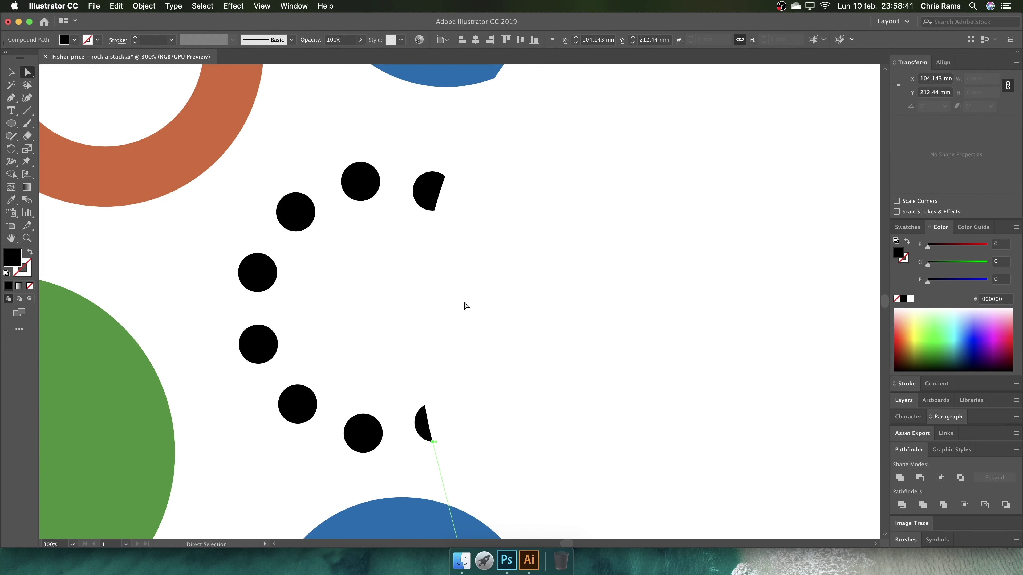
key("super+plus")
key("super+plus")
key("super+plus")
key("super+plus")
key("super+plus")
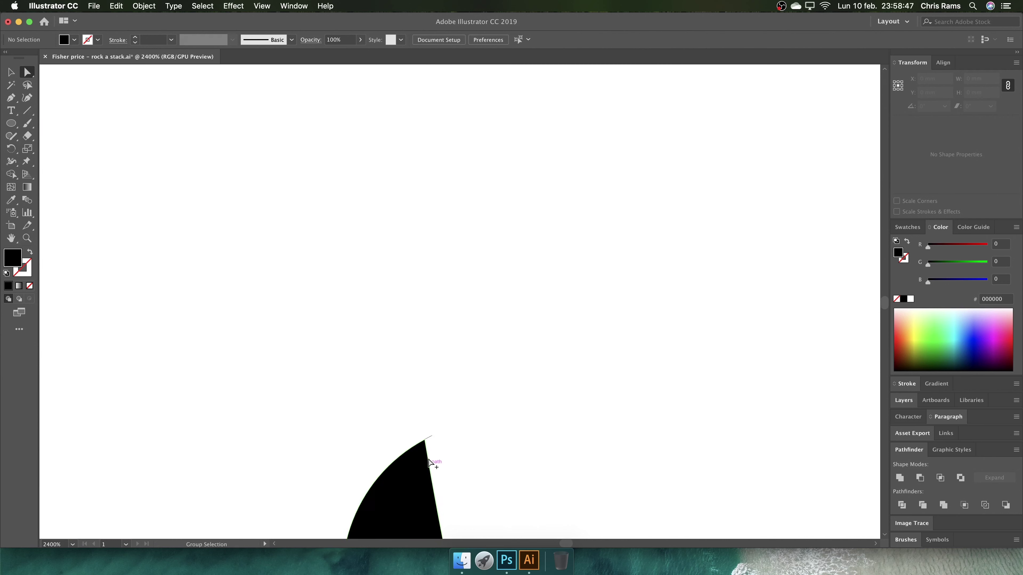
left_click(426, 438)
left_click_drag(434, 425, 423, 434)
left_click(447, 422)
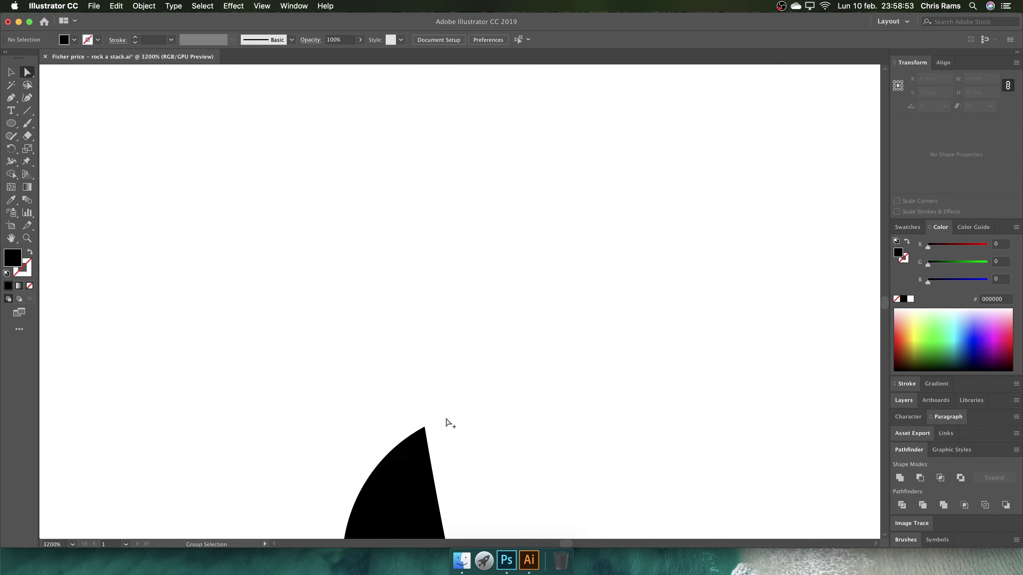
key("super+0")
- Recolour the black dotted arc with the red sampled from the other dotted ring
left_click(361, 292)
key("i")
left_click(587, 394)
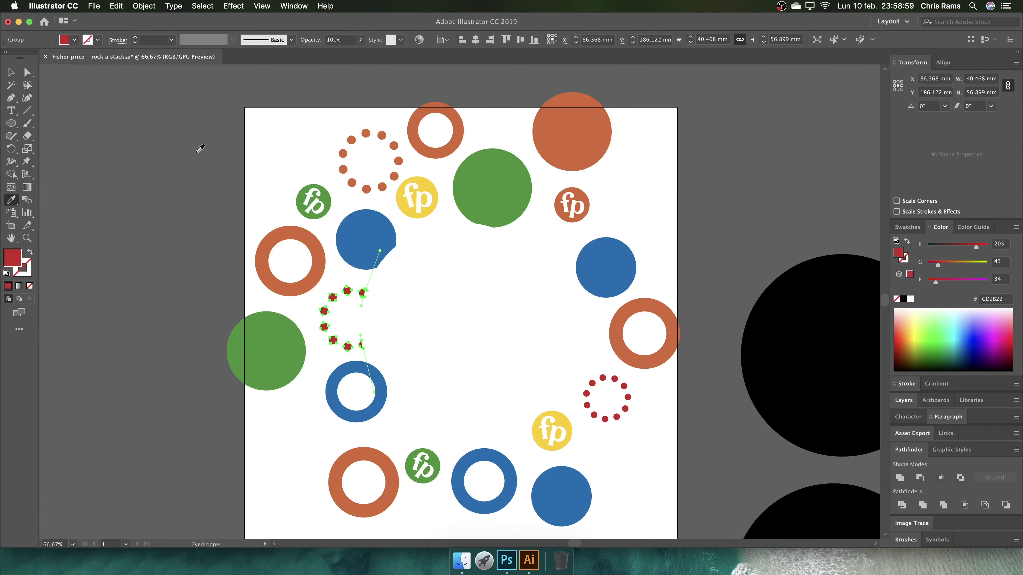
key("v")
left_click(240, 304)
- Copy a spare black circle over the artboard centre to cut the shapes beneath
key("super+minus")
left_click_drag(667, 343, 657, 126)
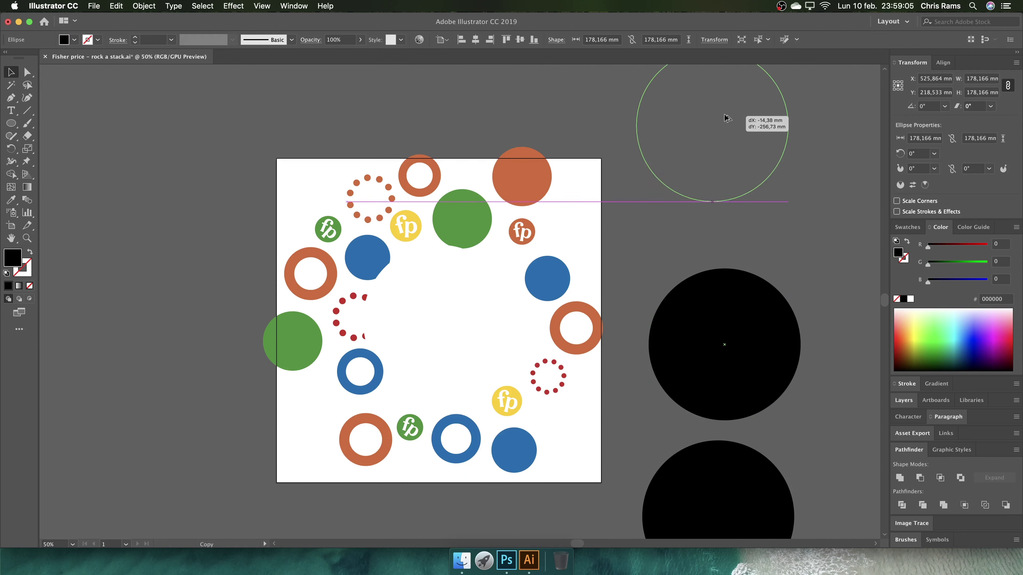
left_click(724, 344)
left_click_drag(724, 345, 438, 320)
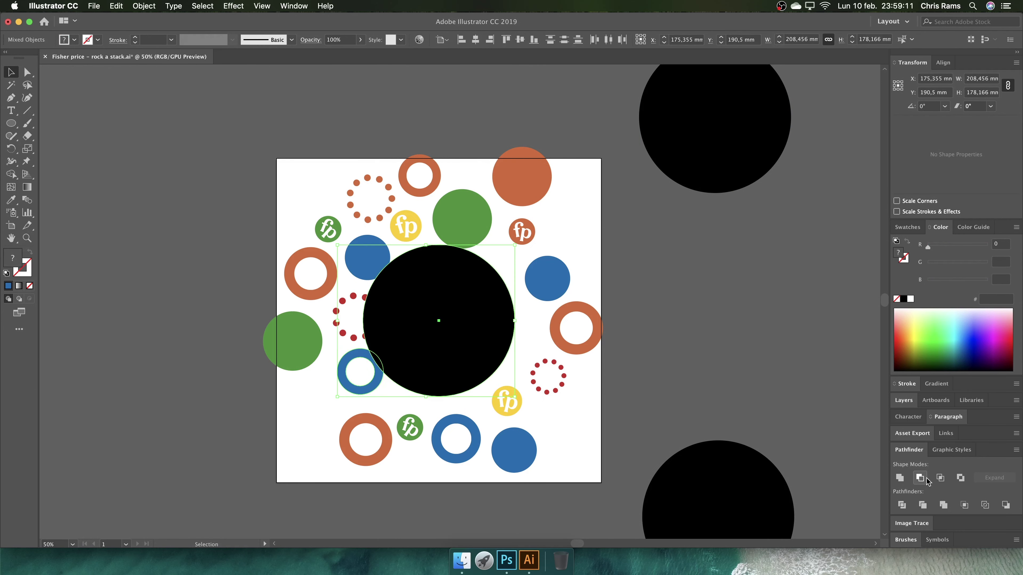
key("Delete")
- Centre the top-right spare circle on the artboard to cut shapes, and delete the leftover circle
left_click(716, 170)
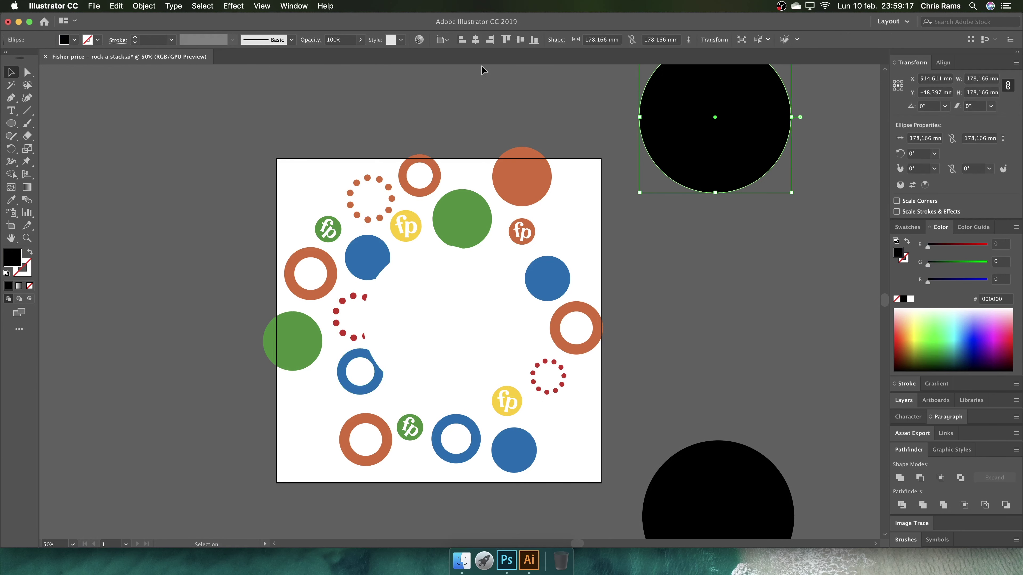
left_click(476, 39)
left_click(520, 39)
key("Delete")
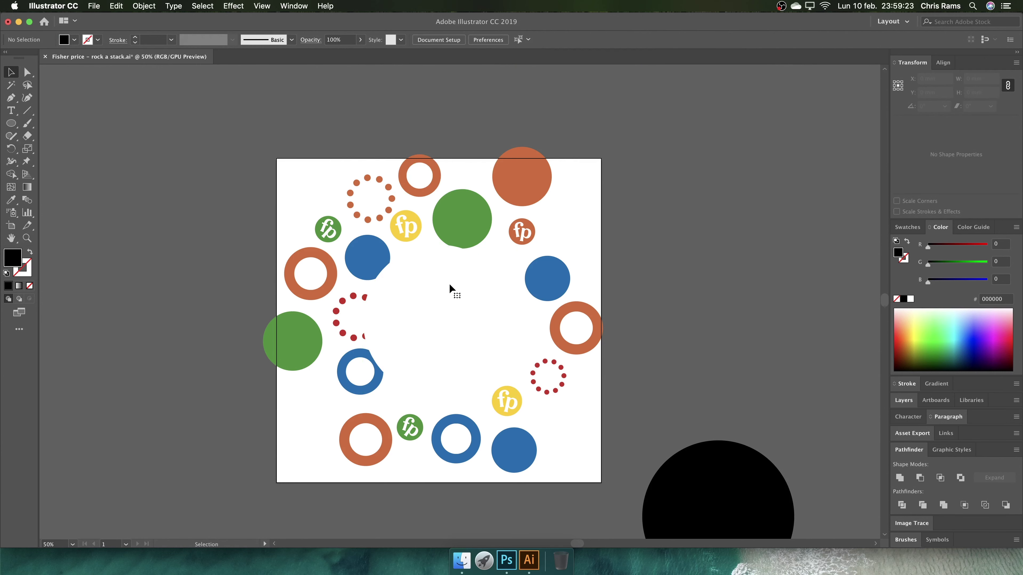
left_click(717, 507)
key("Delete")
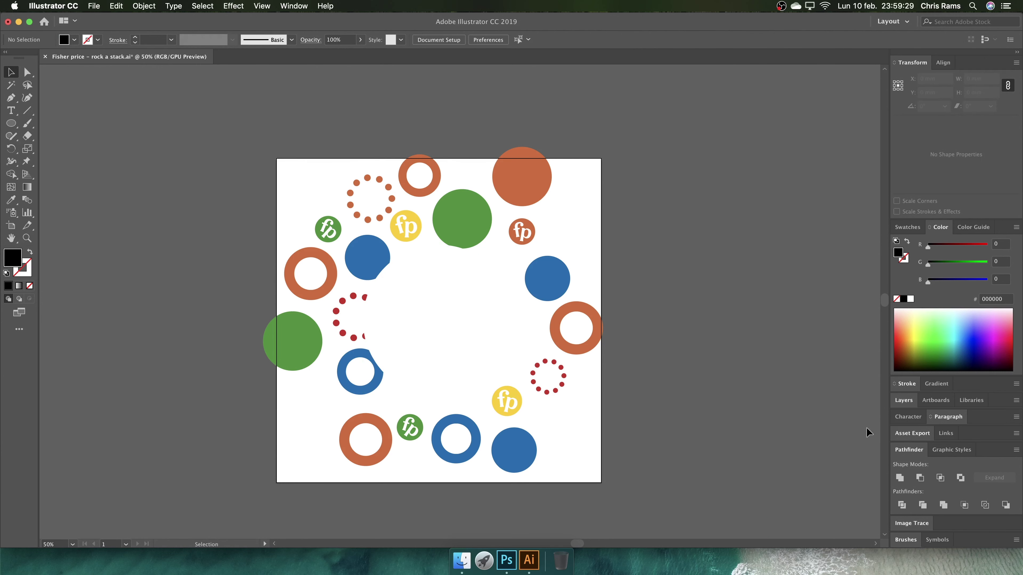
- Make Layer 3 copy visible and select the ring artwork
left_click(903, 400)
left_click(899, 392)
left_click(554, 228)
- Hide Layer 3 copy and enlarge the black ring to 500 mm wide
left_click(899, 392)
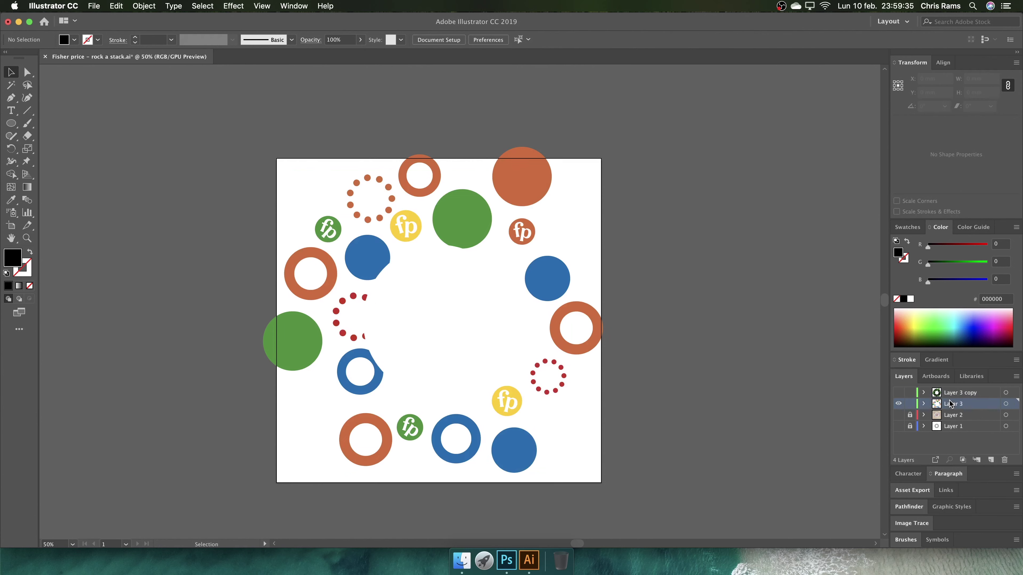
key("ctrl+a")
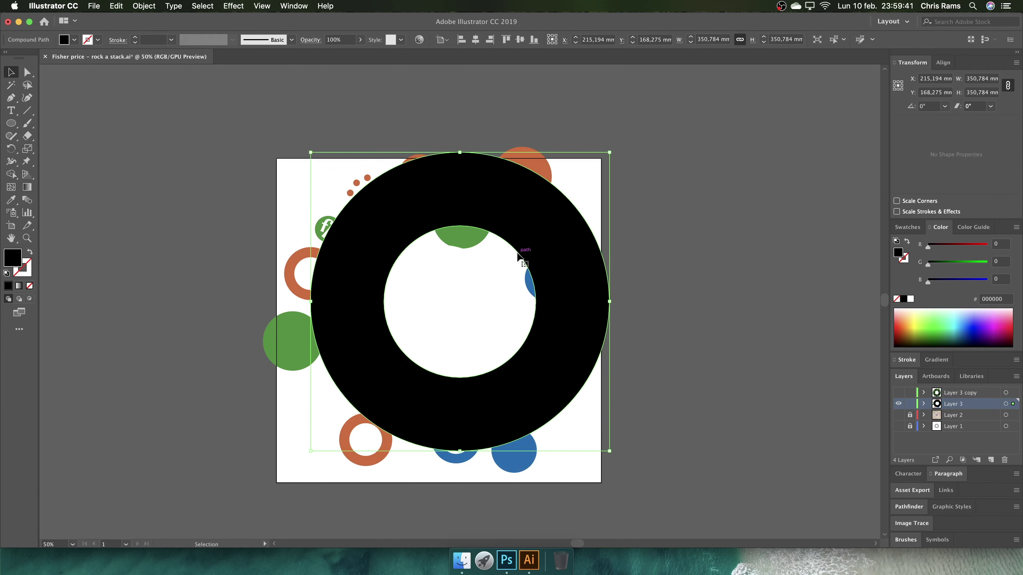
key("ctrl+z")
key("ctrl+shift+a")
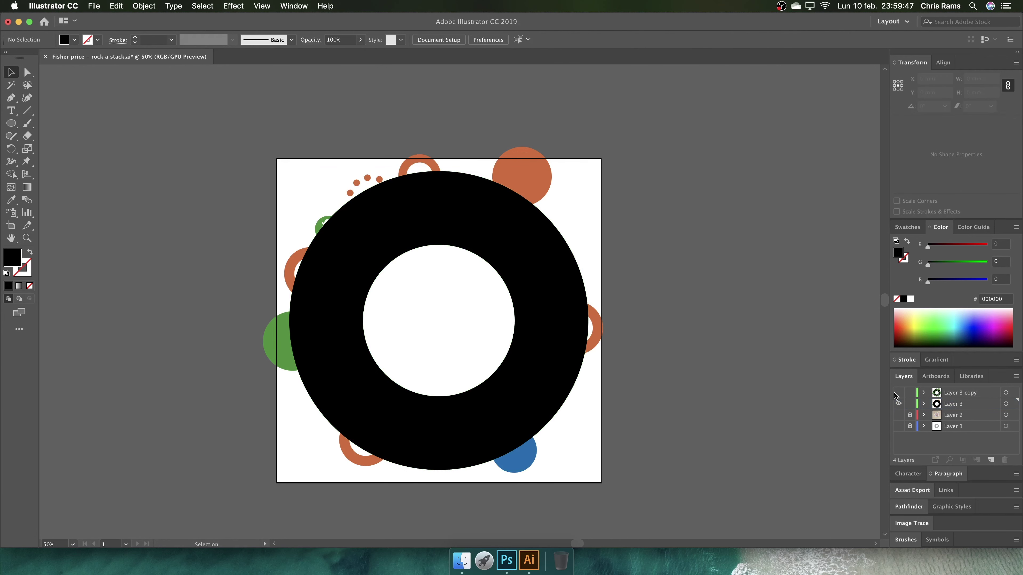
double_click(498, 270)
left_click_drag(588, 171, 714, 131)
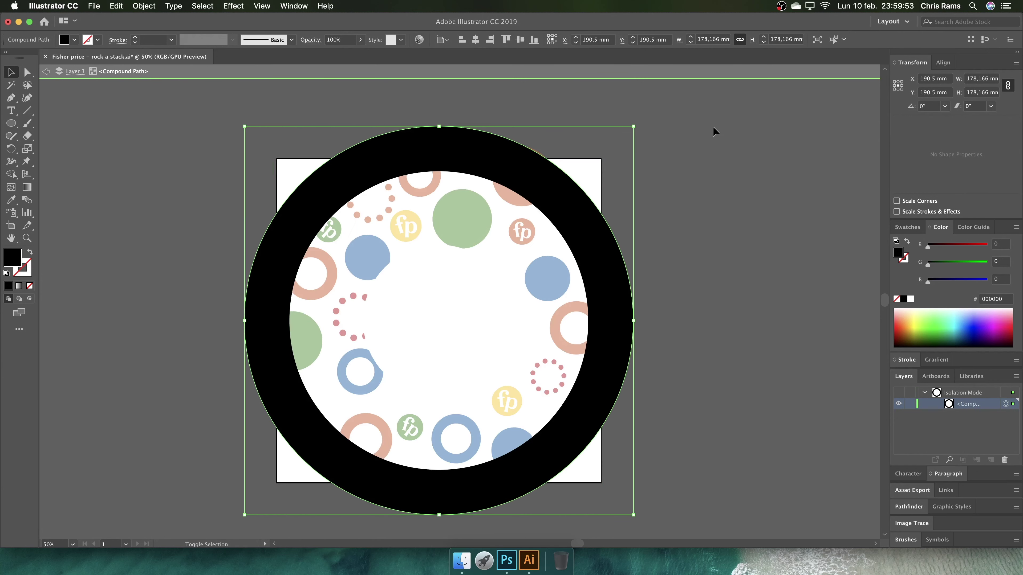
left_click_drag(634, 126, 652, 108)
double_click(765, 233)
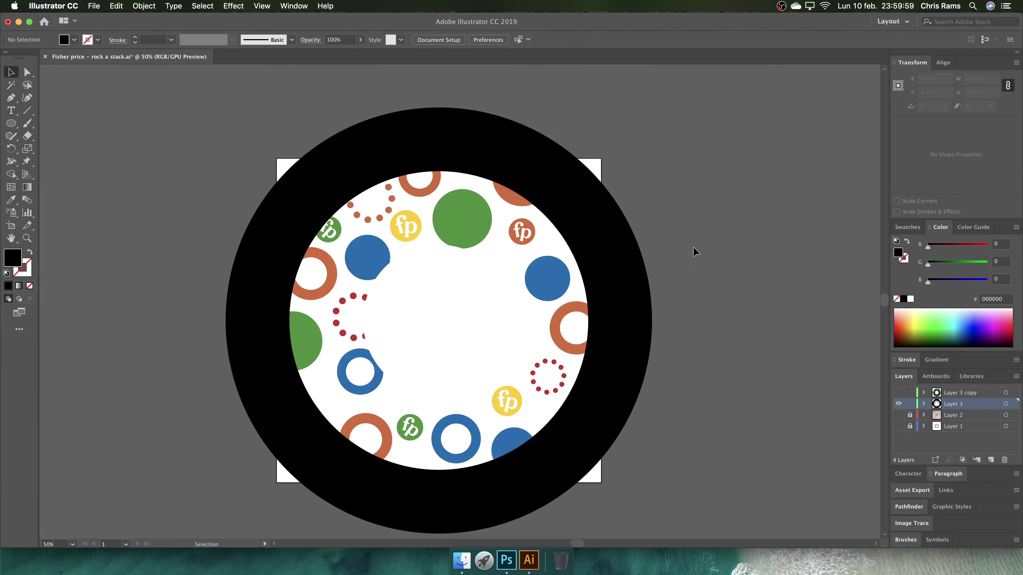
- Place three copies of the 500 mm ring beside the artboard and trim the first edge shape
key("ctrl+minus")
left_click_drag(517, 255, 778, 137)
left_click_drag(617, 167, 665, 430)
left_click_drag(651, 239, 128, 213)
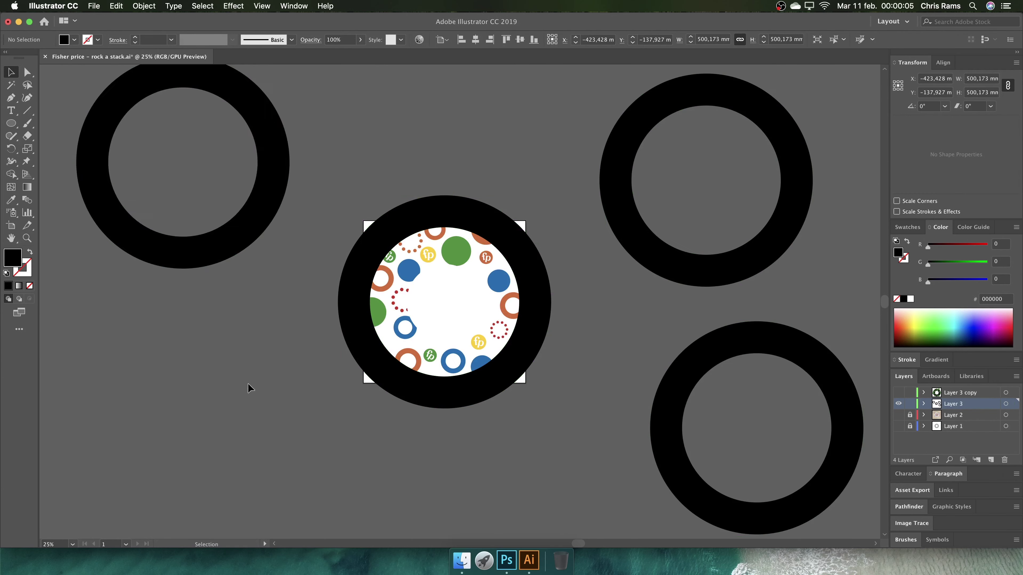
key("ctrl+shift+a")
key("ctrl+plus")
left_click(488, 222)
left_click(909, 506)
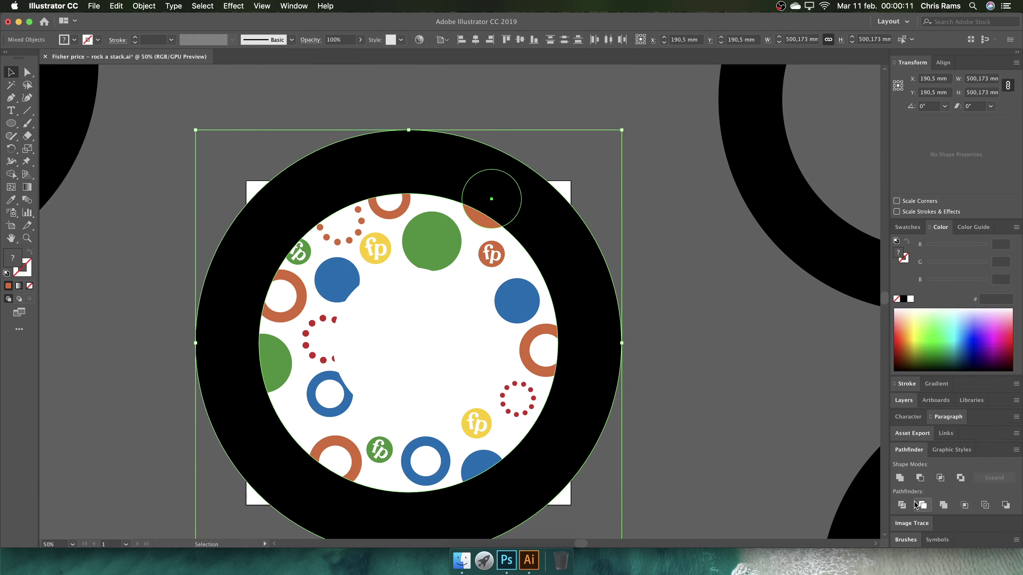
key("Delete")
- Centre the right and top-left ring copies on the artboard, trimming the shapes beneath
scroll(567, 265, "down", 1)
left_click_drag(682, 207, 332, 343)
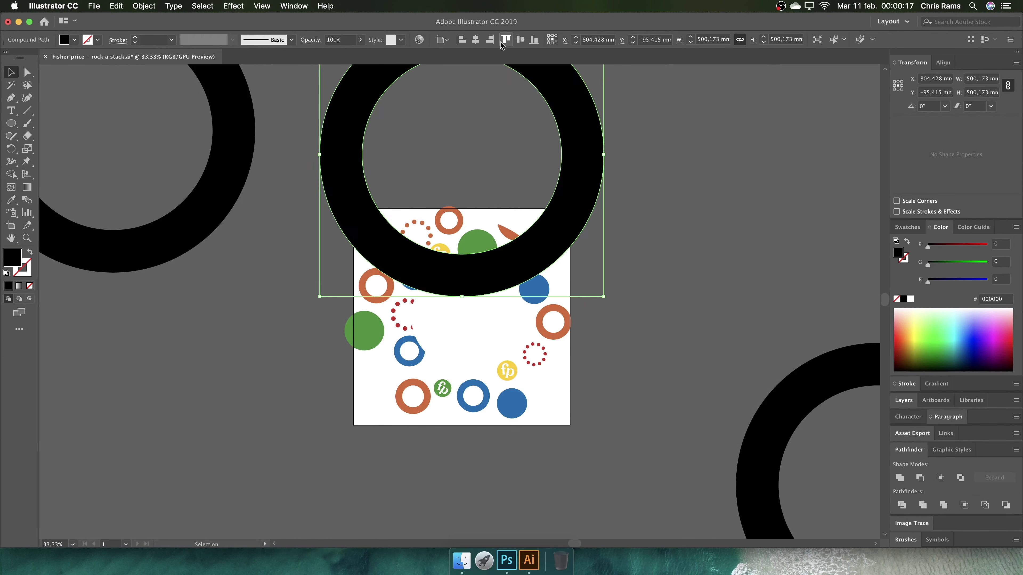
scroll(445, 230, "up", 1)
key("Delete")
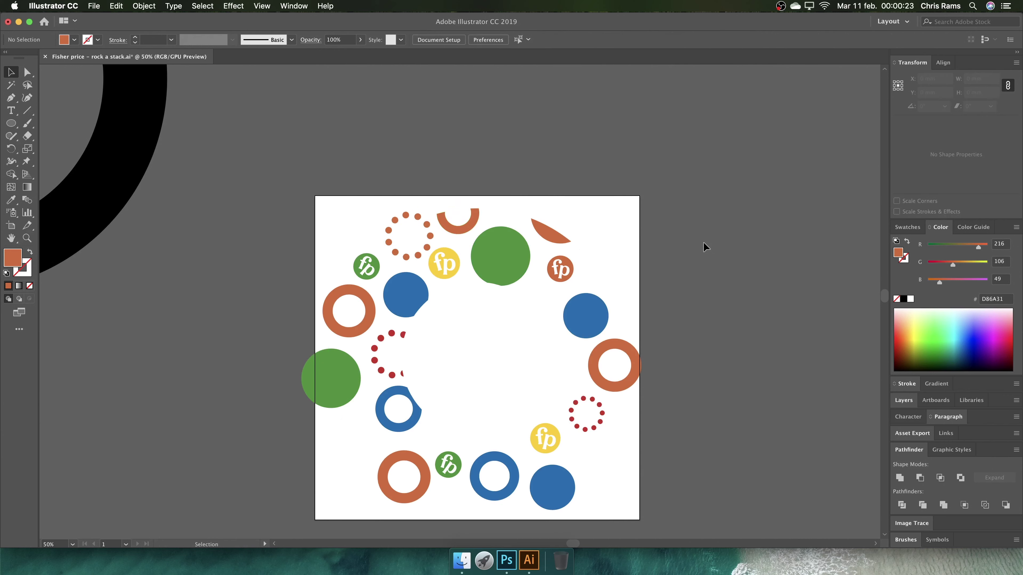
scroll(678, 244, "down", 1)
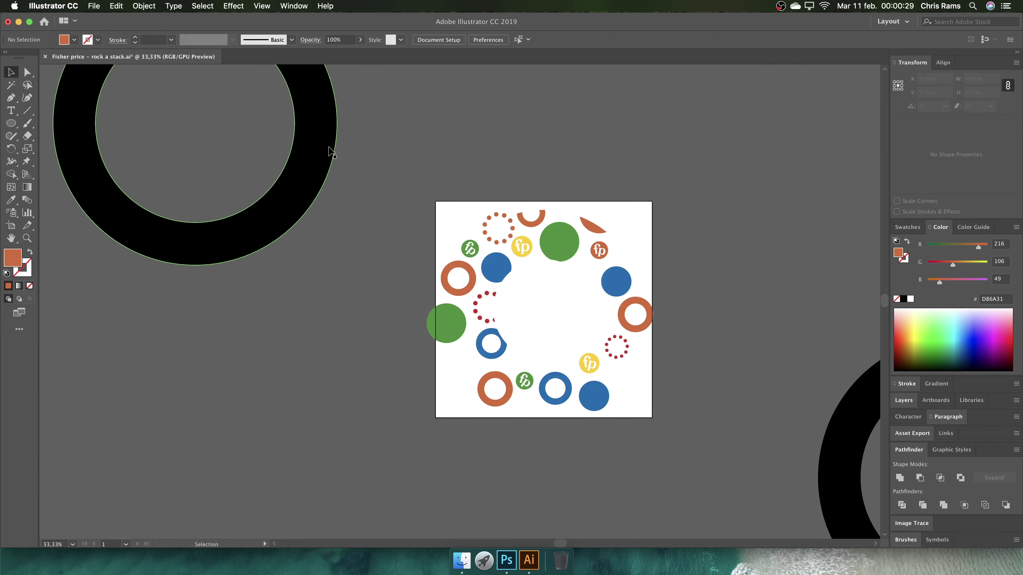
left_click_drag(332, 153, 586, 153)
left_click(475, 39)
left_click(520, 39)
key("Delete")
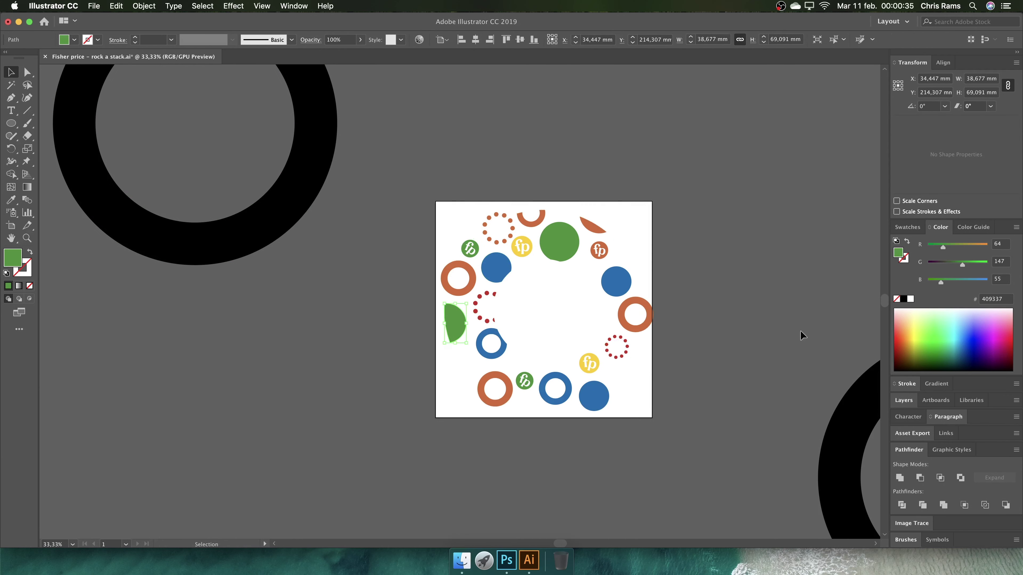
- Centre another ring copy and cut its area out of the green circle
left_click_drag(314, 183, 327, 269)
left_click_drag(335, 196, 345, 370)
left_click(475, 40)
left_click(520, 39)
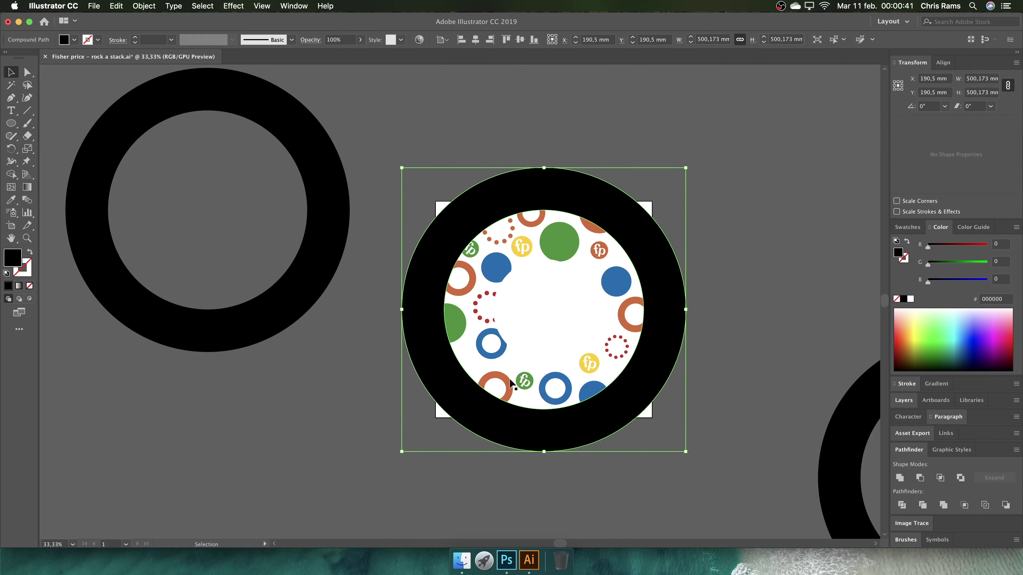
left_click(557, 425)
key("Delete")
- Centre the bottom-right ring copy and cut its area out of the blue circle
scroll(571, 318, "down", 1)
left_click_drag(817, 378, 746, 157)
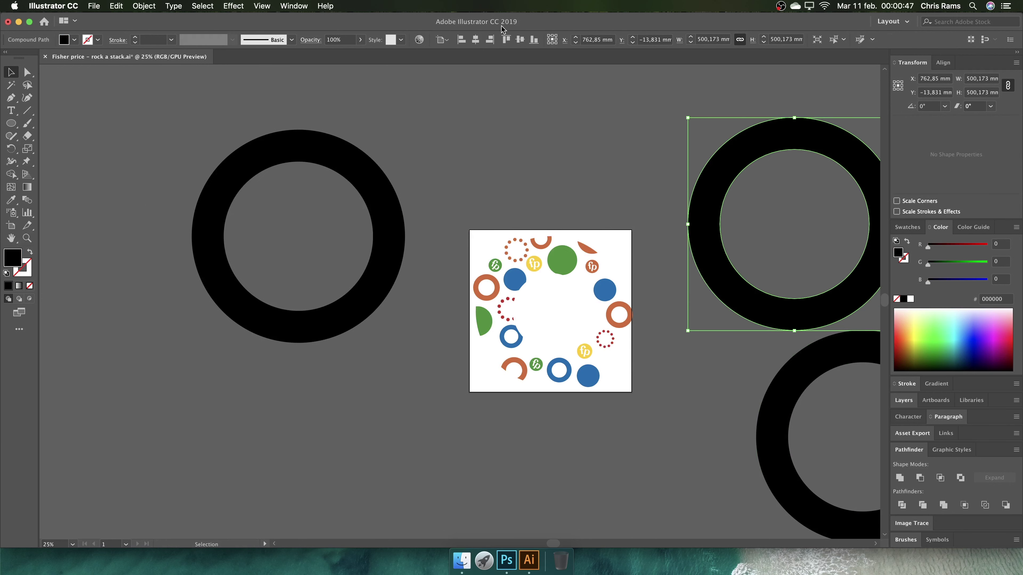
left_click(476, 39)
left_click(520, 39)
scroll(622, 346, "up", 1)
left_click(574, 380, "shift")
left_click(918, 477)
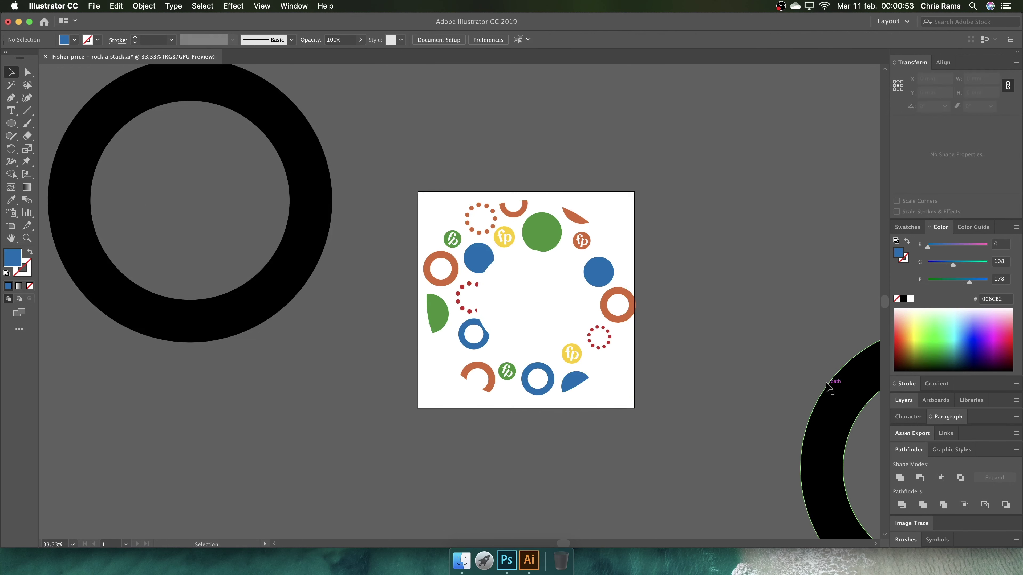
- Centre the bottom-right ring and subtract it from the first orange ring
left_click_drag(826, 403, 714, 238)
left_click(475, 39)
left_click(520, 40)
left_click(612, 294, "shift")
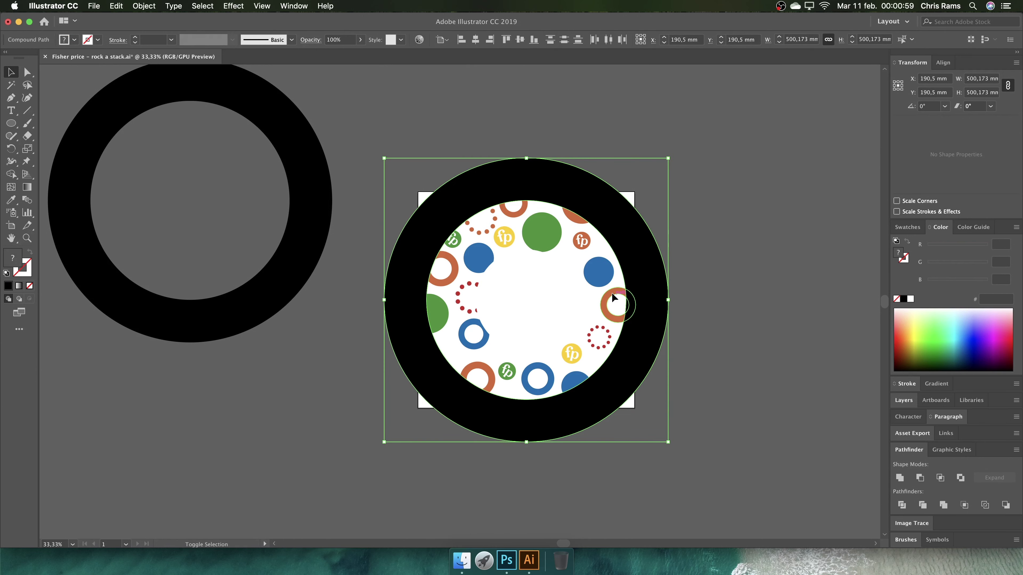
left_click(920, 478)
left_click(806, 361)
- Centre the left ring copy and subtract it from the second orange ring
left_click_drag(299, 263, 877, 331)
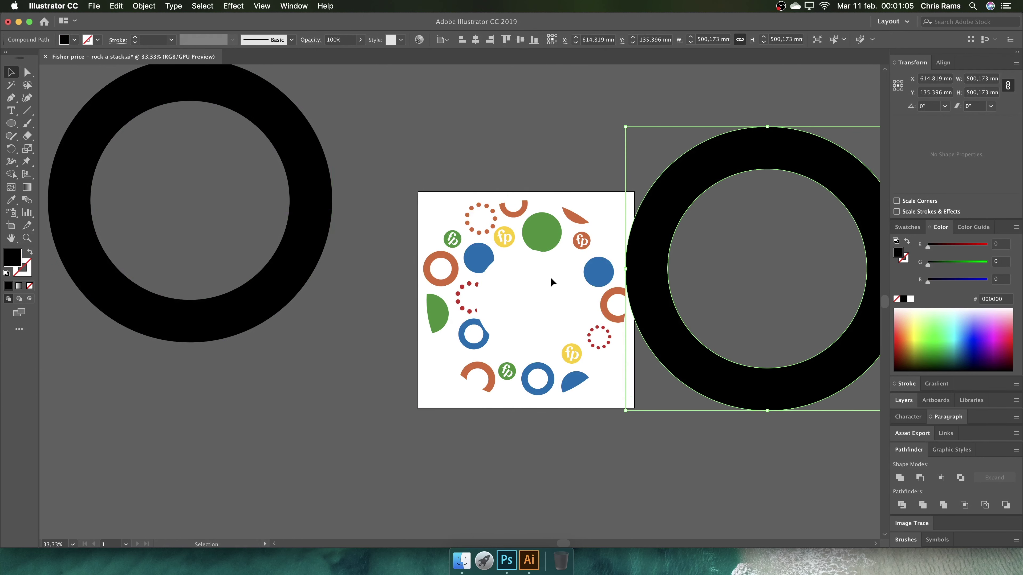
left_click(475, 39)
left_click(520, 39)
left_click(449, 268, "shift")
left_click(920, 477)
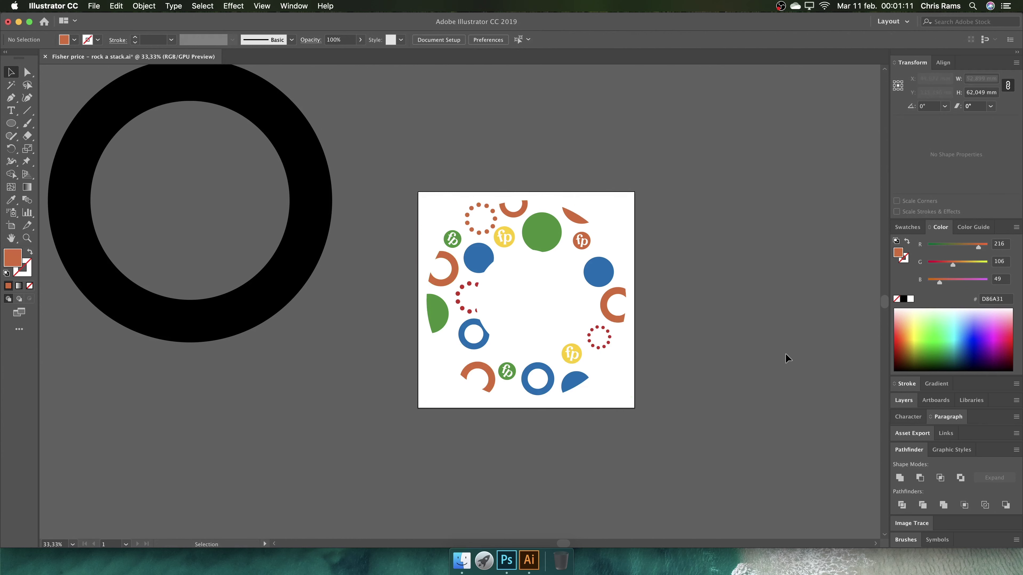
- Drop a ring copy at bottom left, bring the top-left ring over the artboard, and zoom onto the fp logo
left_click(324, 239)
left_click_drag(324, 239, 350, 503, "alt")
left_click_drag(113, 129, 461, 241)
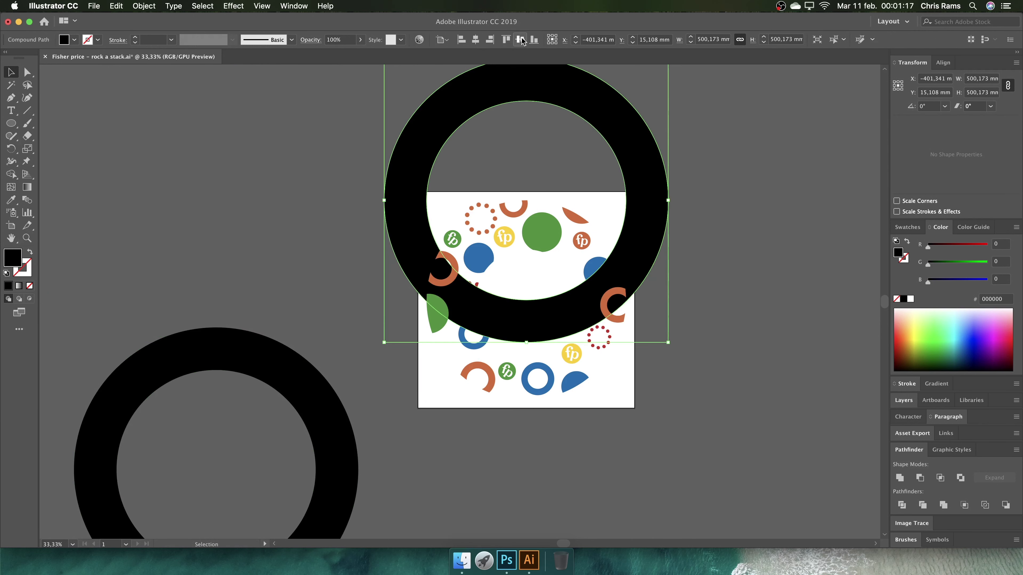
key("ctrl+3")
key("z")
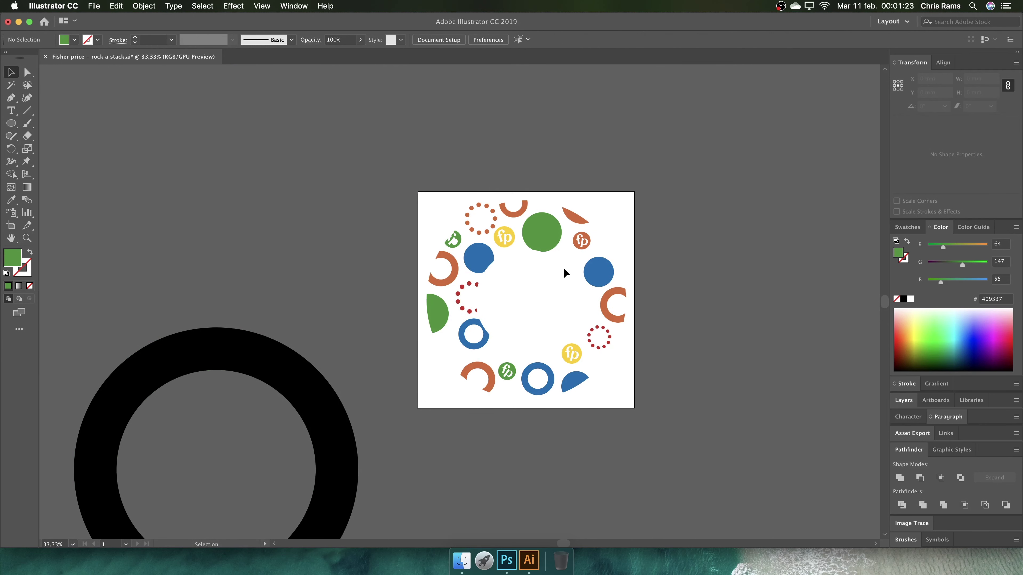
left_click(562, 267)
key("ctrl+alt+3")
left_click(529, 264)
- Cut the ring's area out of the green fp logo, leaving it clipped
left_click(451, 292)
left_click_drag(333, 267, 463, 299)
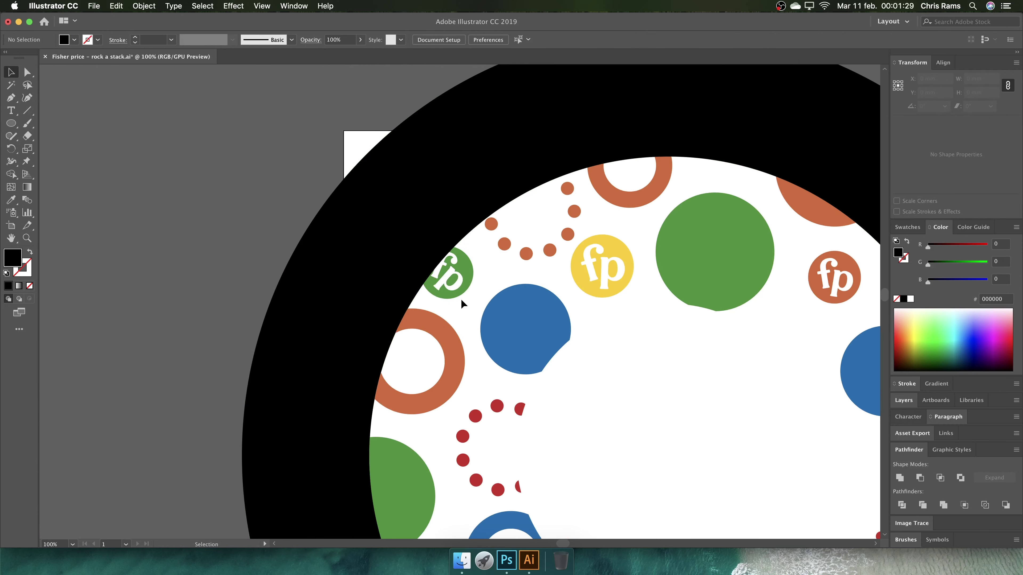
key("v")
left_click(461, 263)
right_click(461, 264)
left_click(511, 356)
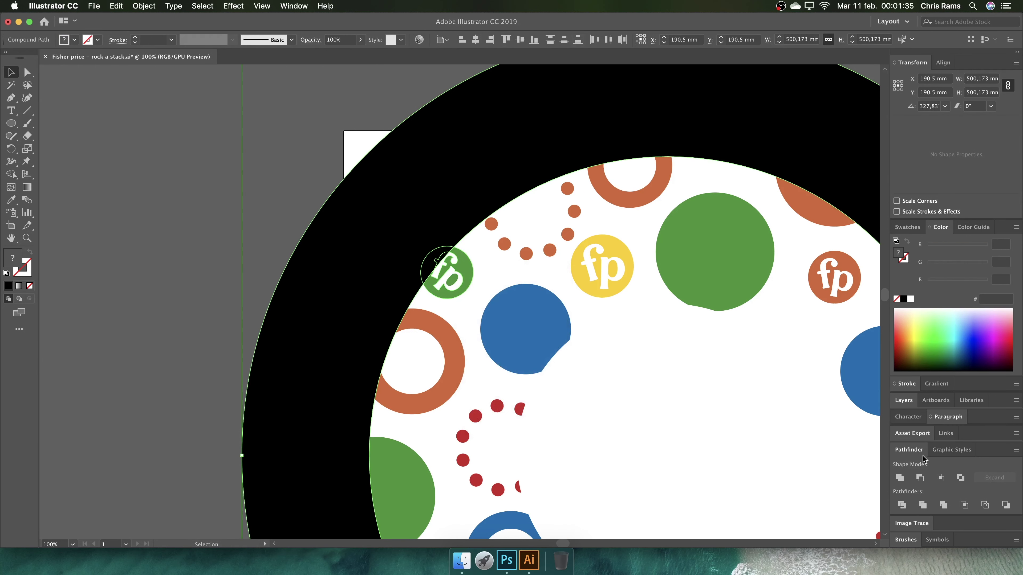
key("ctrl+minus")
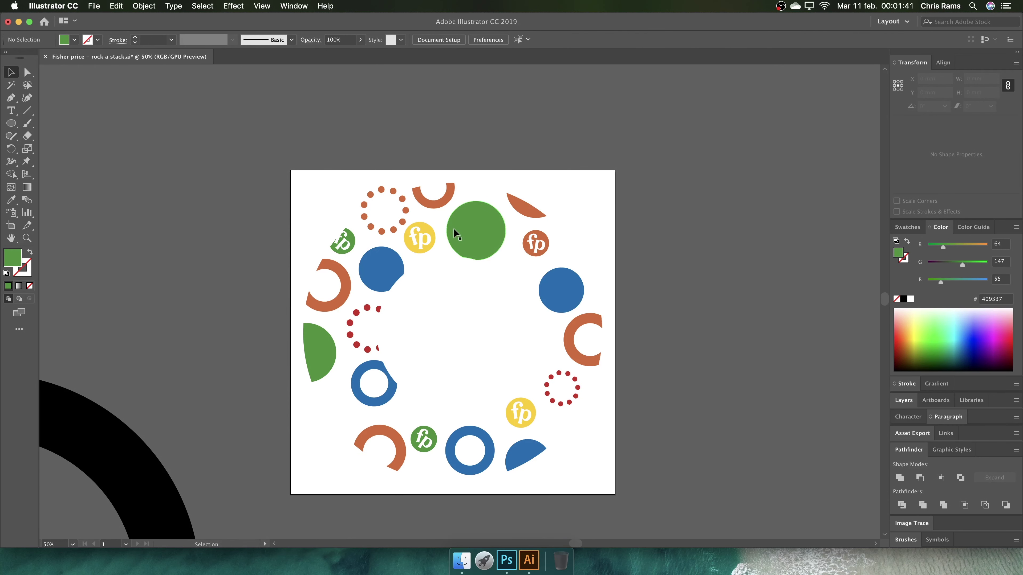
- Place a copy of the black ring over the coloured artwork and merge them with Pathfinder
key("ctrl+minus")
left_click(326, 392)
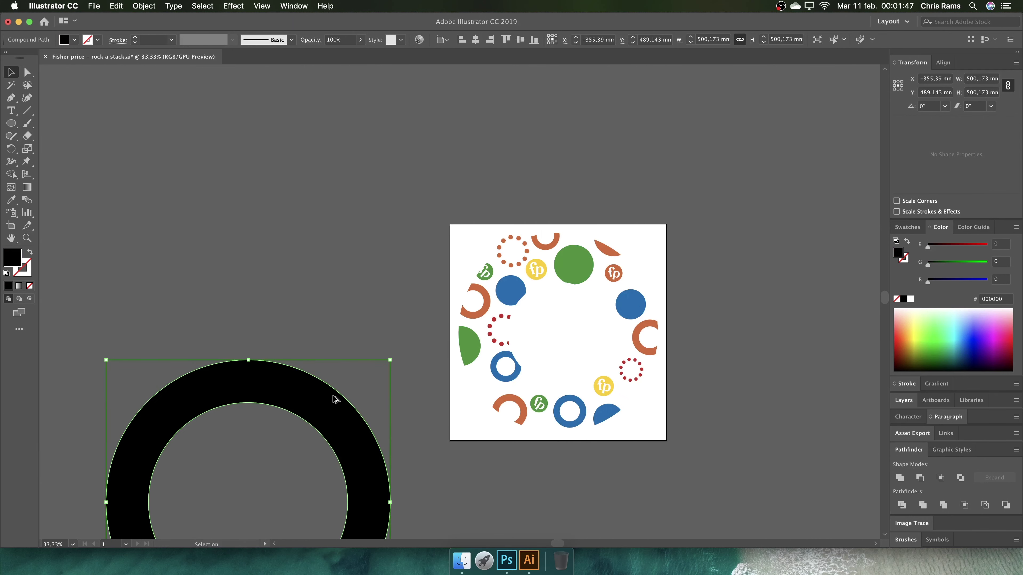
left_click_drag(336, 399, 646, 229)
left_click(920, 478)
left_click(604, 297)
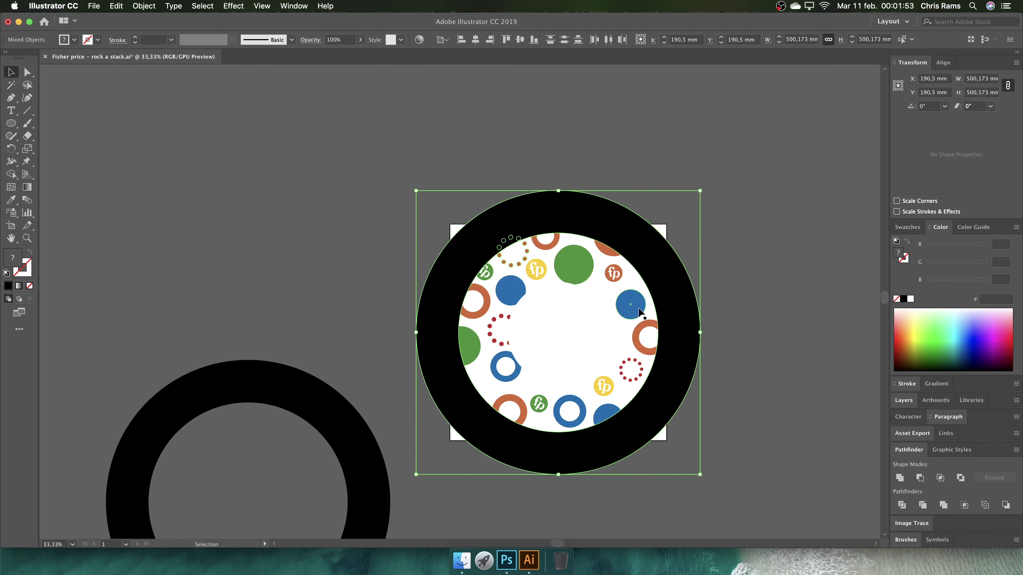
left_click(944, 505)
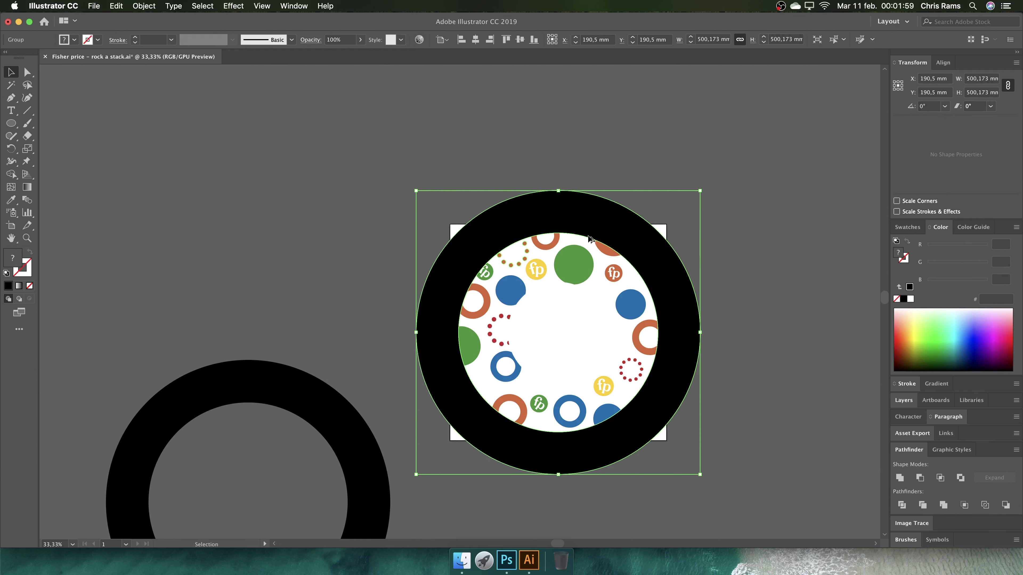
- Select the black ring on its own and delete it
key("ctrl+plus")
key("a")
left_click(521, 189)
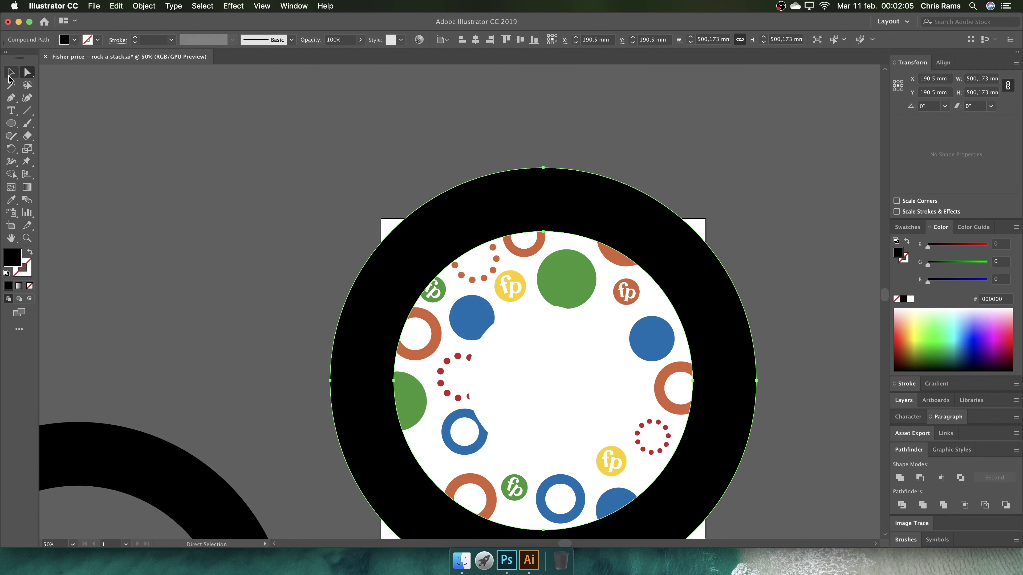
left_click(10, 73)
key("Delete")
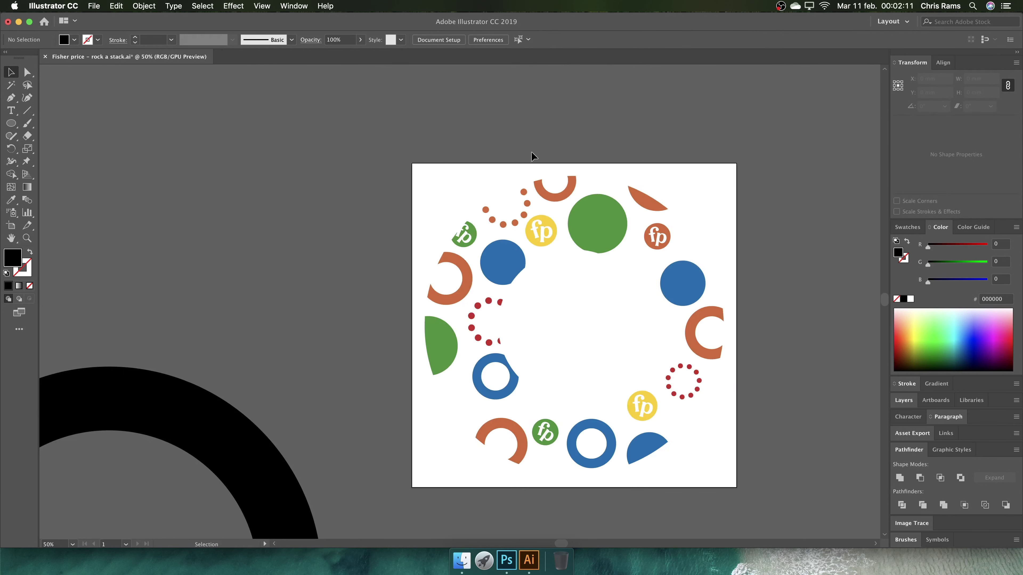
- Delete the leftover black ring, then fit the artboard in full-screen view
key("ctrl+minus")
left_click(73, 457)
key("Delete")
key("ctrl+0")
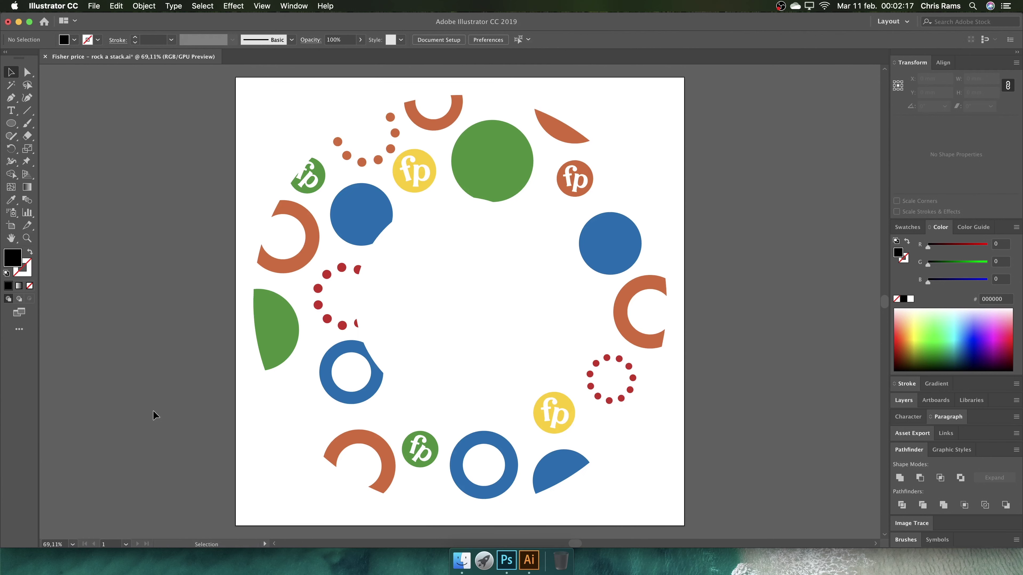
key("f")
key("f")
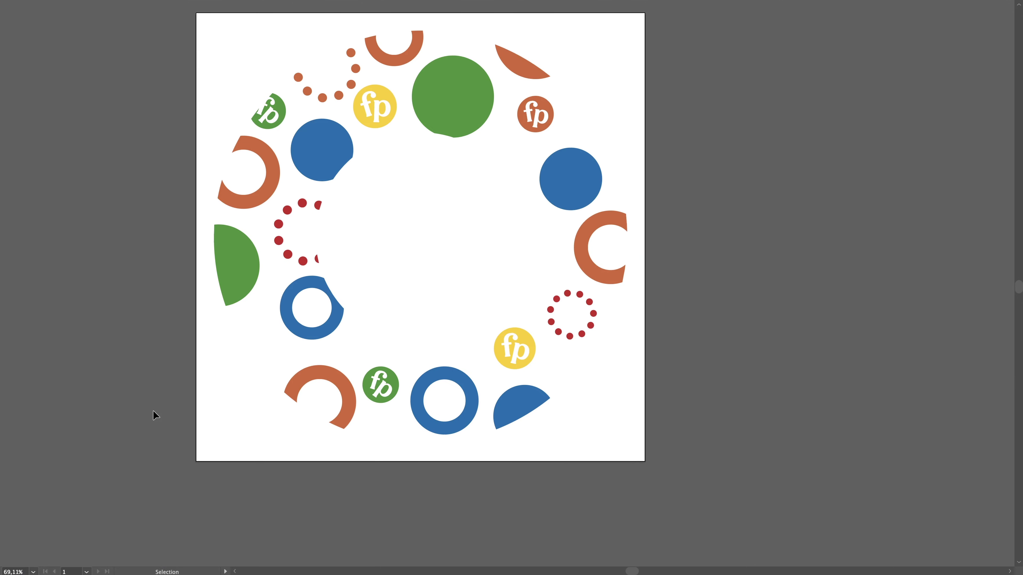
key("ctrl+0")
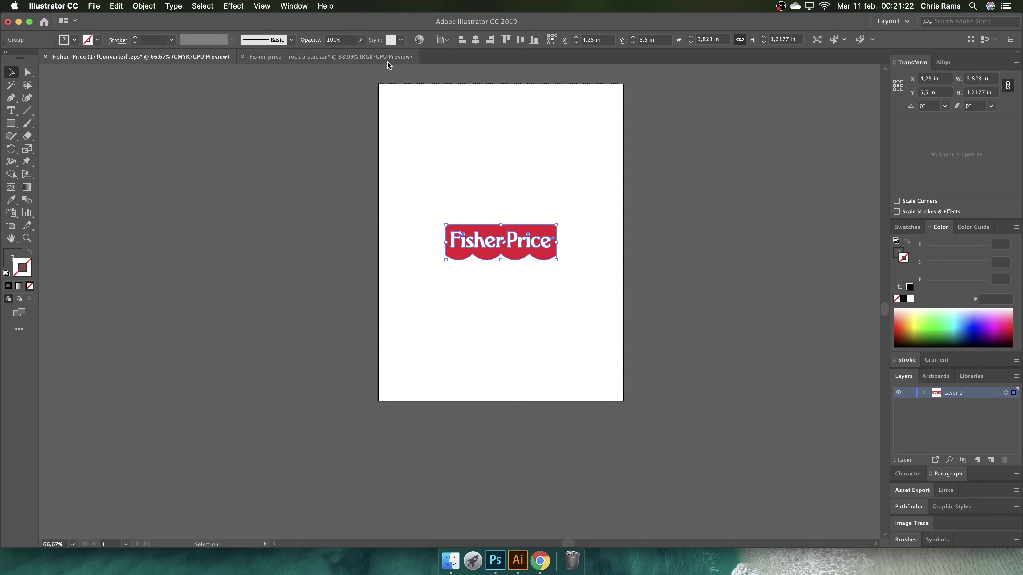
- Centre the Fisher-Price logo horizontally and enlarge it proportionally to about 255 mm wide
left_click(476, 39)
mouse_move(491, 290)
left_mouse_down()
mouse_move(528, 258)
mouse_move(544, 274)
left_mouse_up()
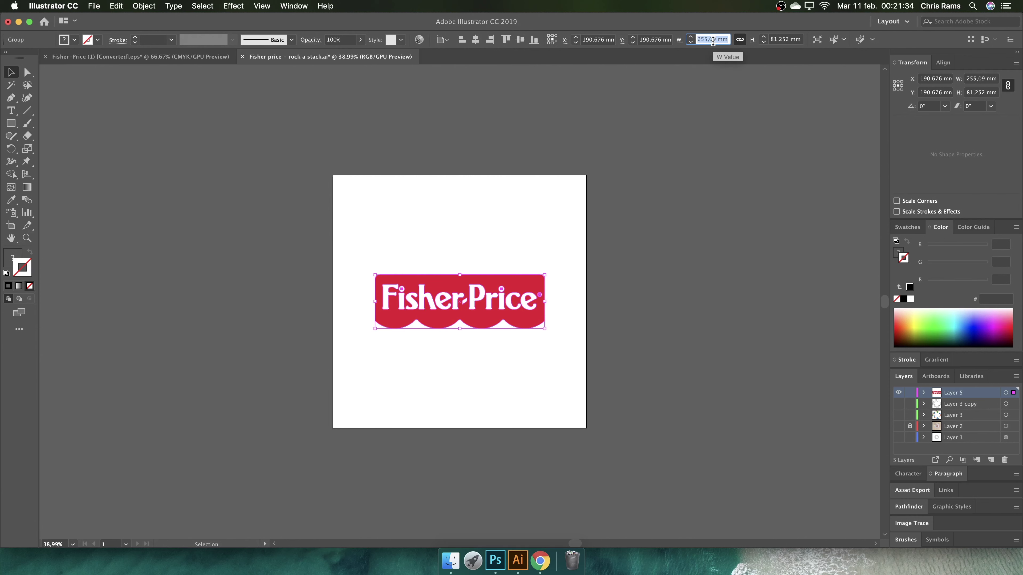
left_click(672, 192)
key("super+0")
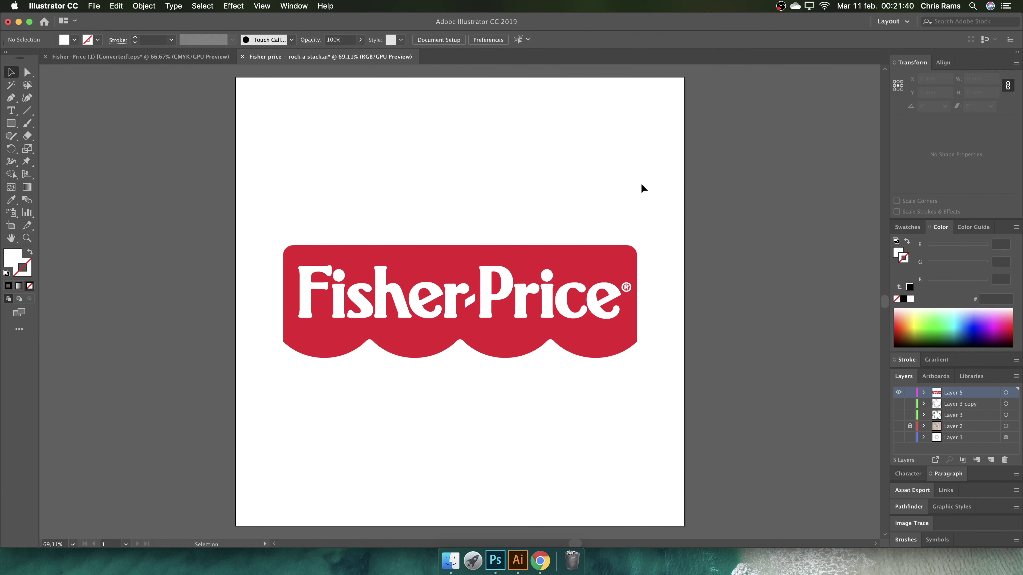
- Close the original Fisher-Price EPS document, answering the save prompt
left_click(45, 56)
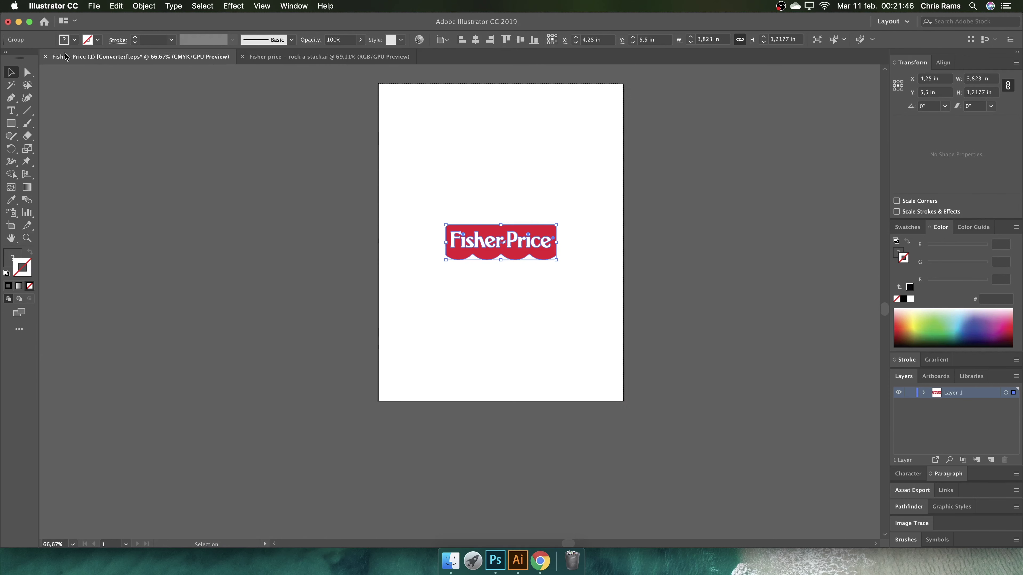
left_click(450, 306)
left_click(92, 7)
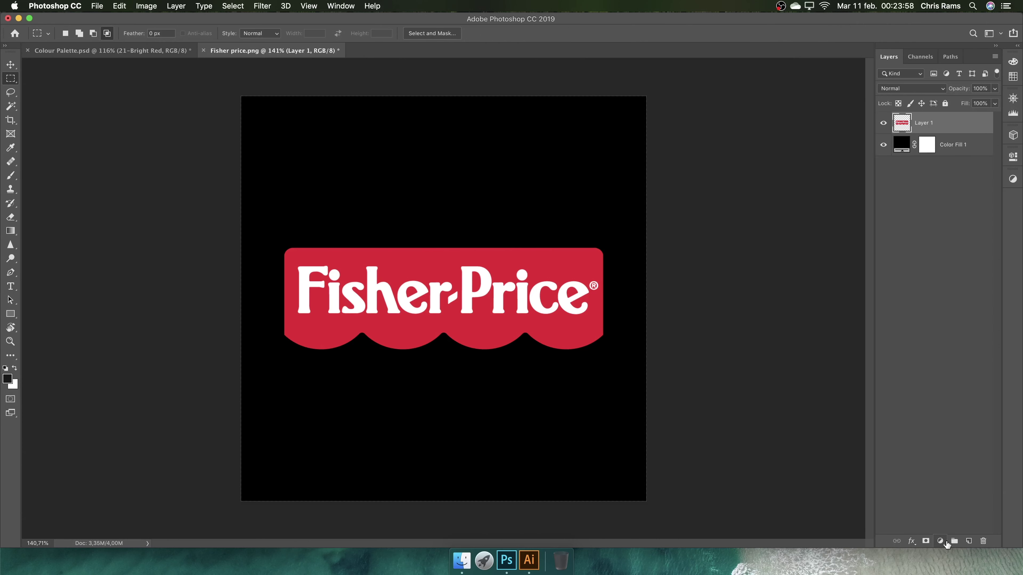
- Add a Black & White adjustment layer to make the logo greyscale
left_click(946, 542)
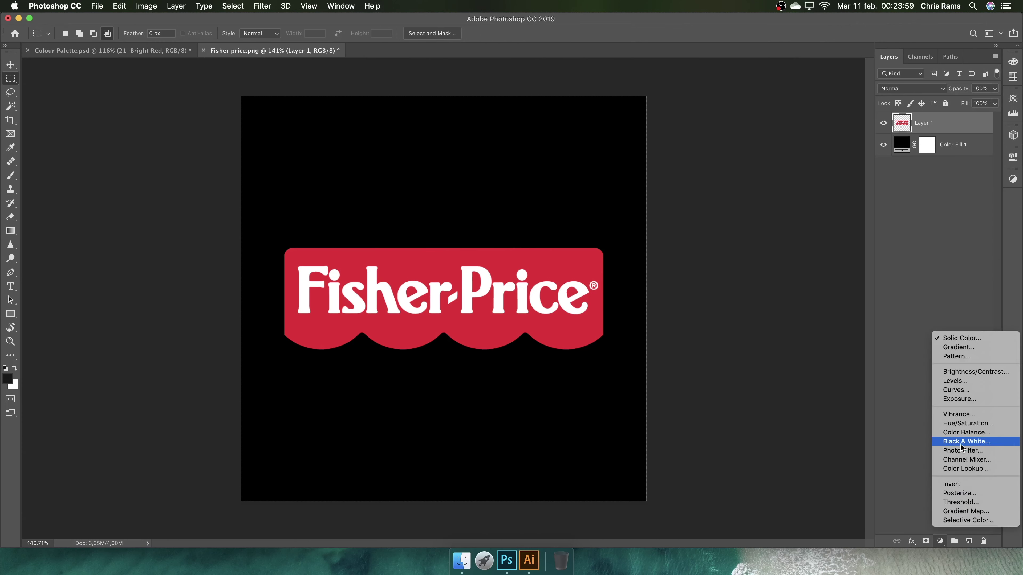
left_click(960, 443)
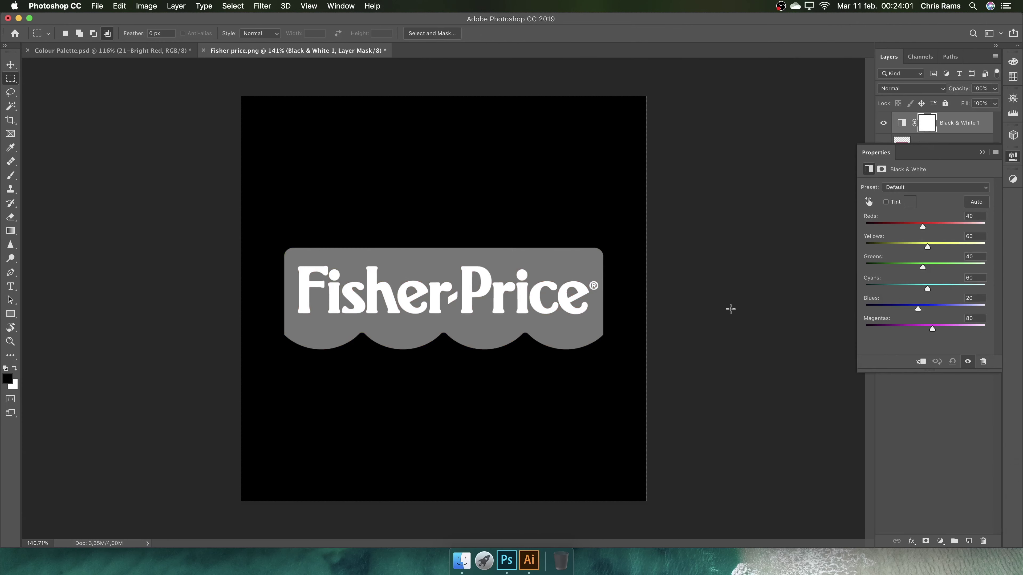
left_click(976, 190)
left_click(982, 152)
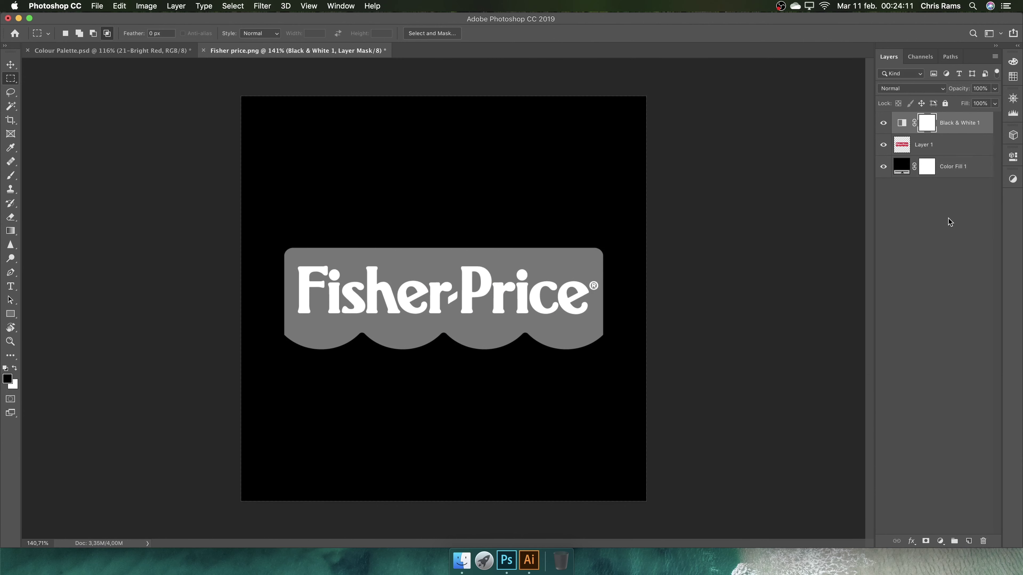
left_click(940, 541)
- Invert Layer 1 to black lettering, then merge all visible layers into one
left_click(941, 145)
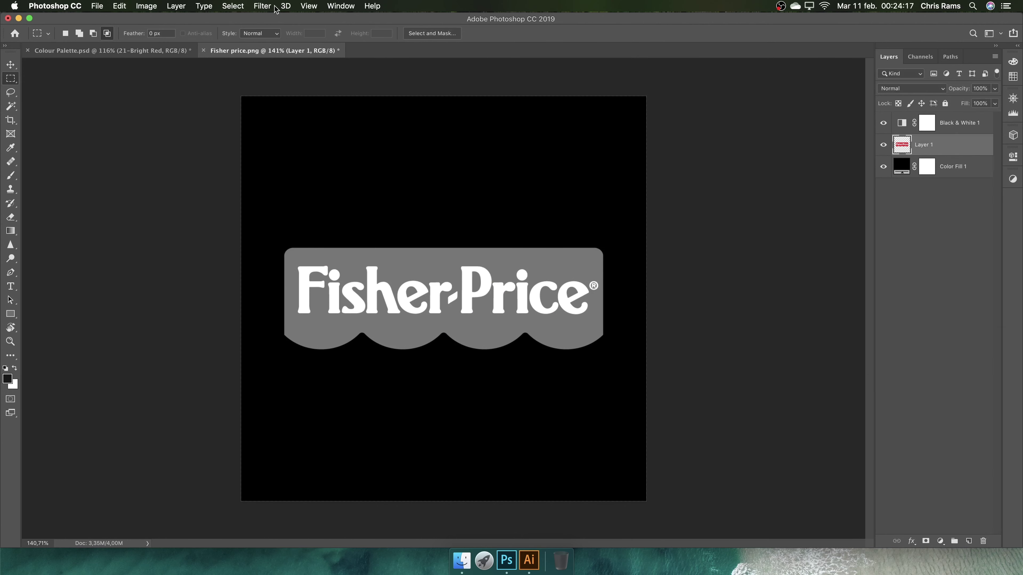
left_click(274, 6)
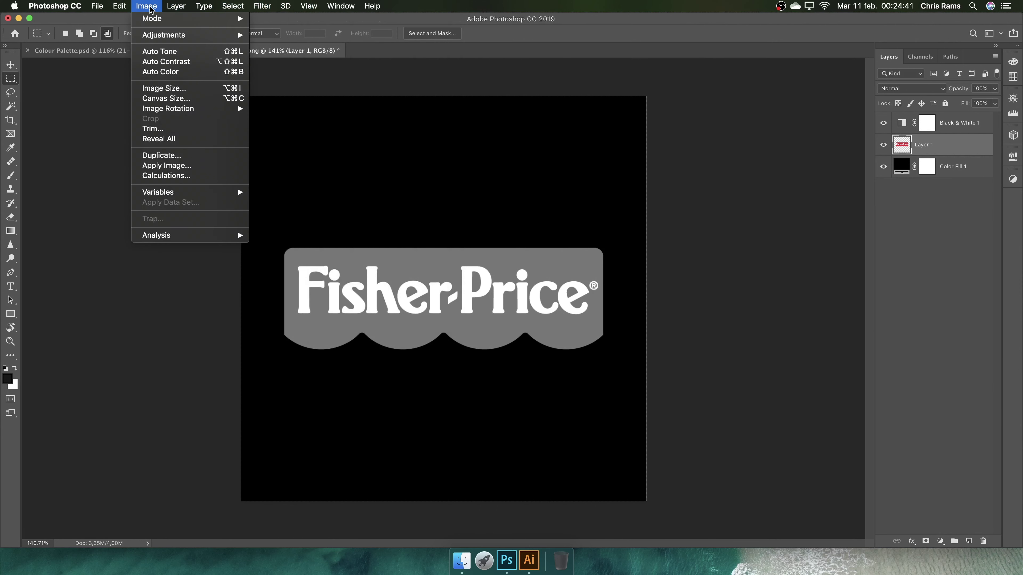
left_click(350, 159)
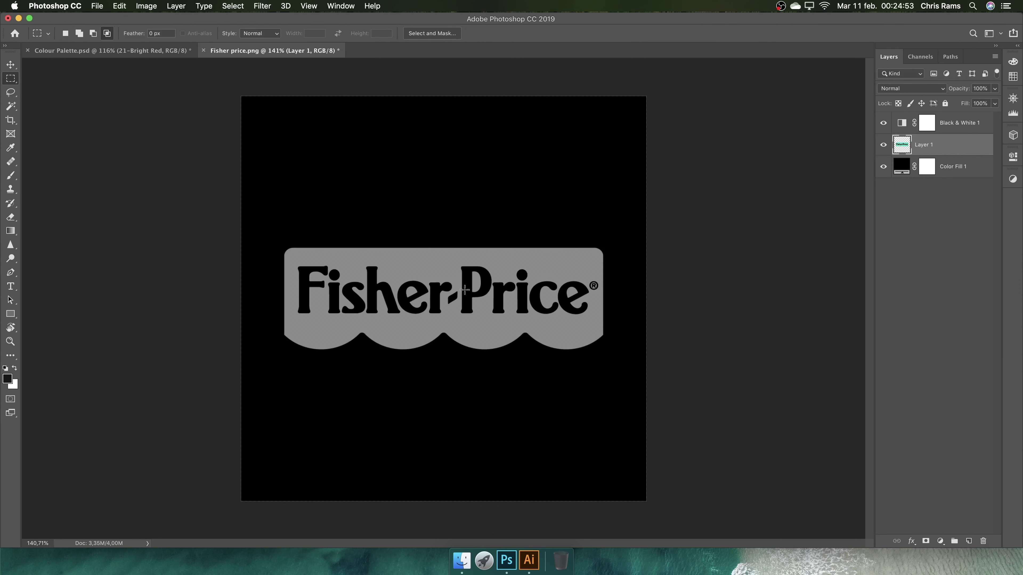
scroll(465, 289, "up", 5)
key("super+shift+e")
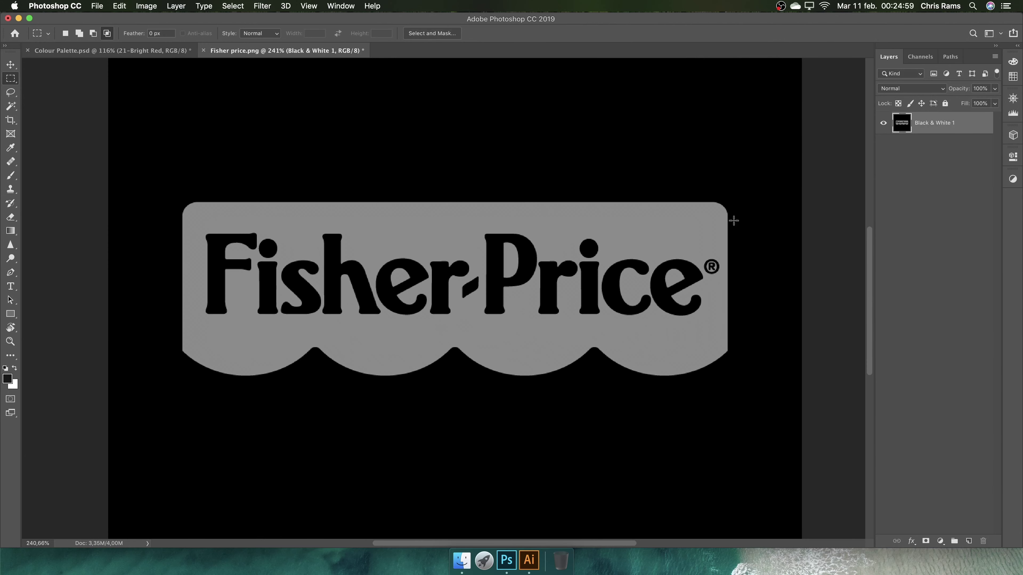
scroll(415, 86, "up", 1)
- Apply a Gaussian Blur with a 1,5-pixel radius to the greyscale logo
left_click(262, 6)
left_click(451, 183)
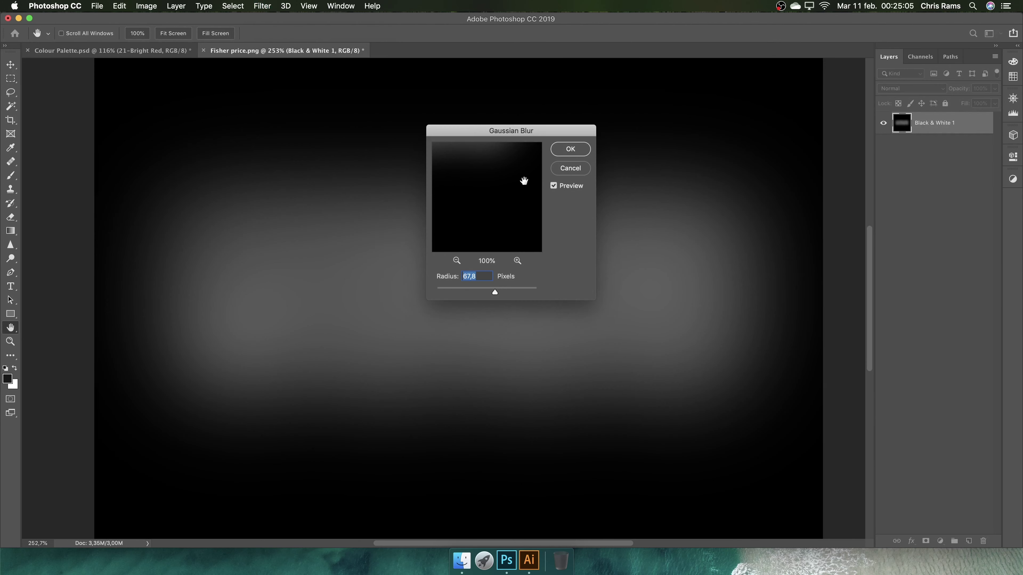
left_click_drag(438, 293, 442, 294)
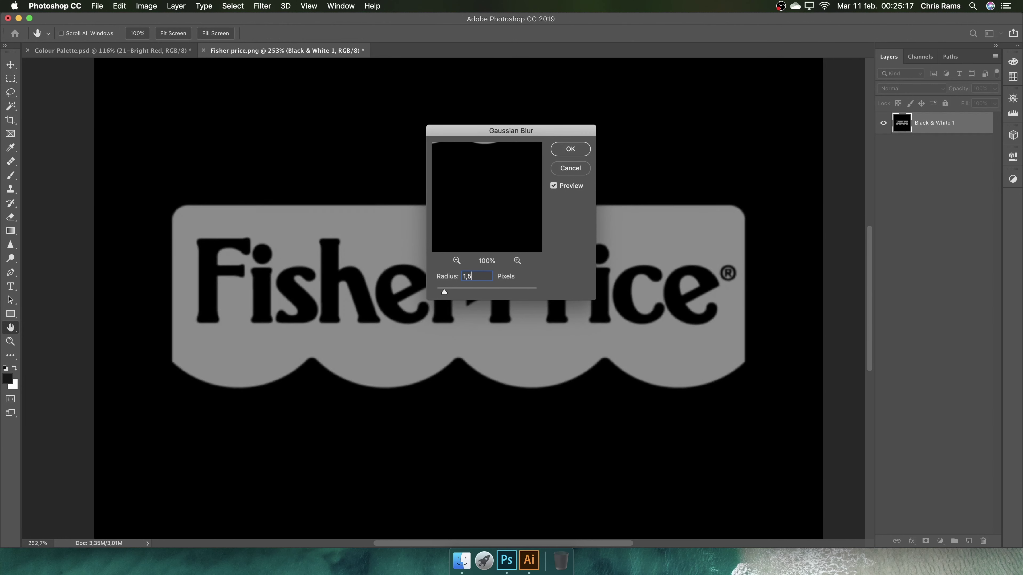
left_click(571, 153)
key("m")
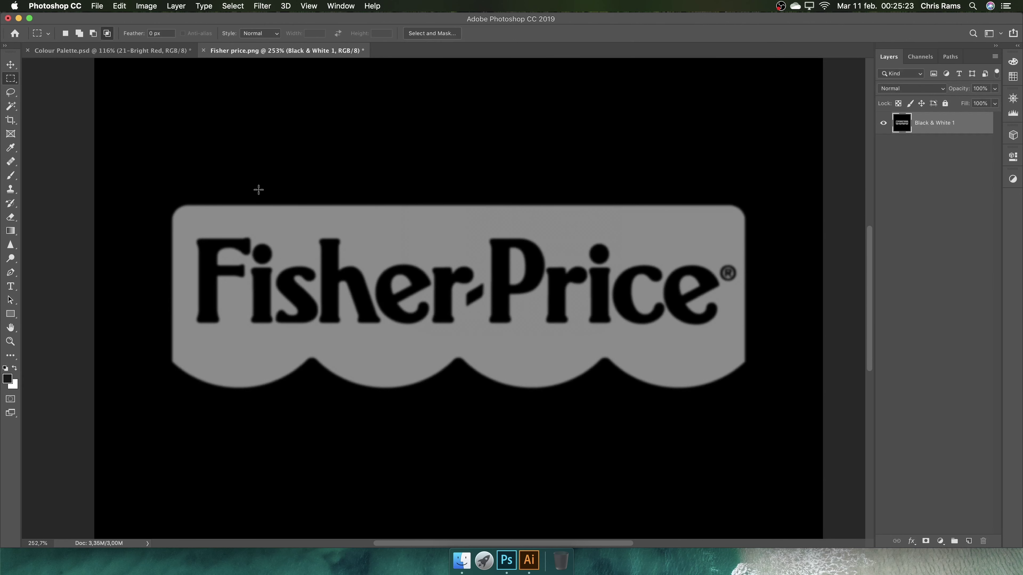
scroll(259, 190, "down", 10)
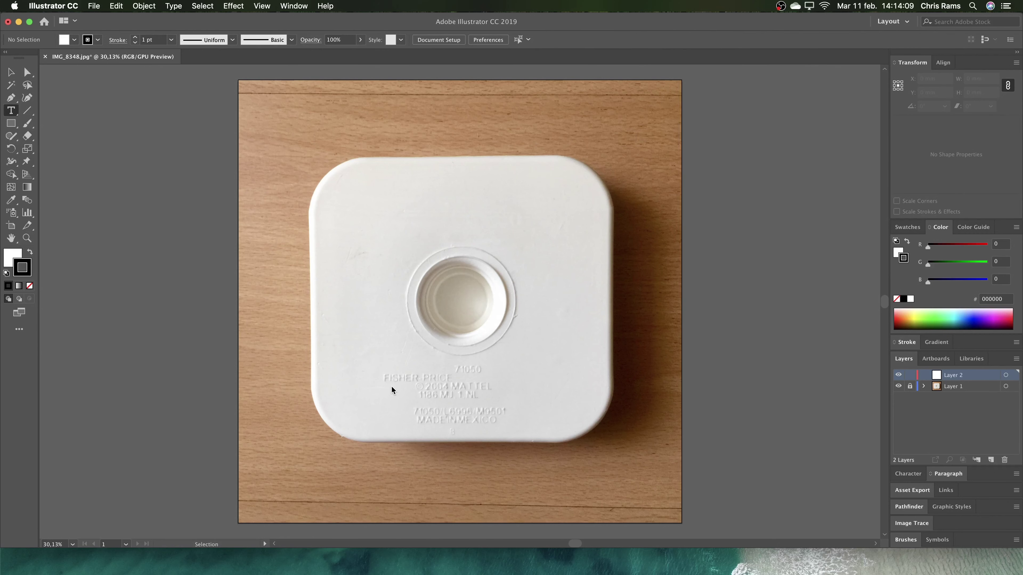
scroll(390, 386, "up", 5)
left_click(400, 366)
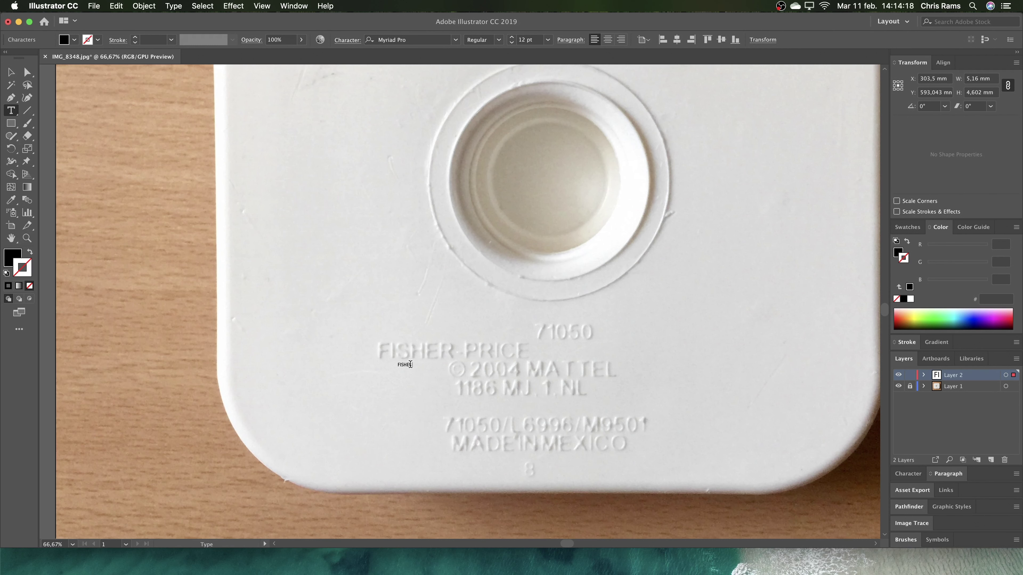
type("R - PRICE")
- Enlarge the FISHER - PRICE text over the label, trying Abel Regular and Arial Narrow fonts
left_click(11, 72)
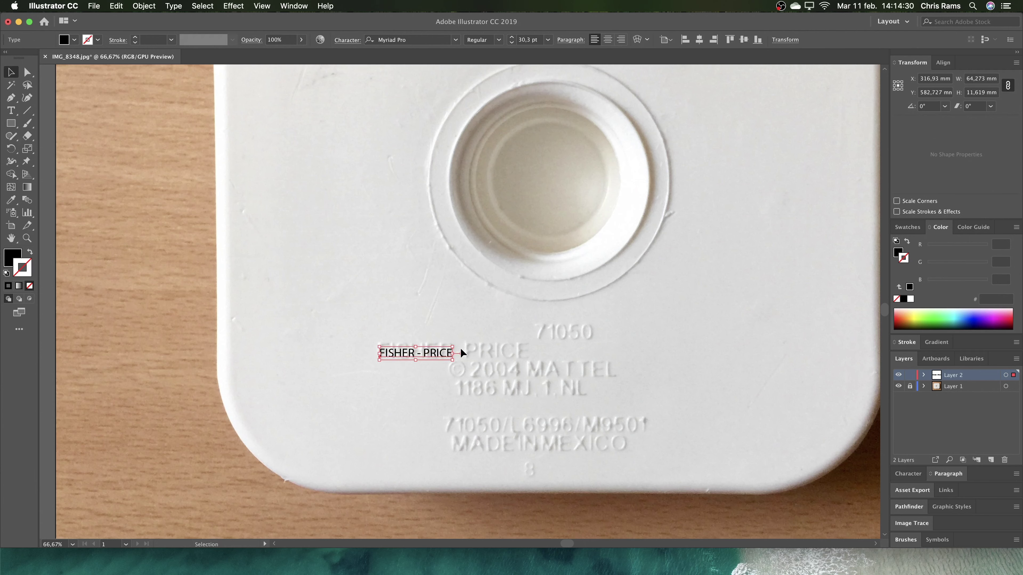
mouse_move(436, 356)
left_mouse_down()
mouse_move(523, 334)
mouse_move(503, 324)
left_mouse_up()
scroll(524, 350, "right", 2)
scroll(523, 350, "down", 1)
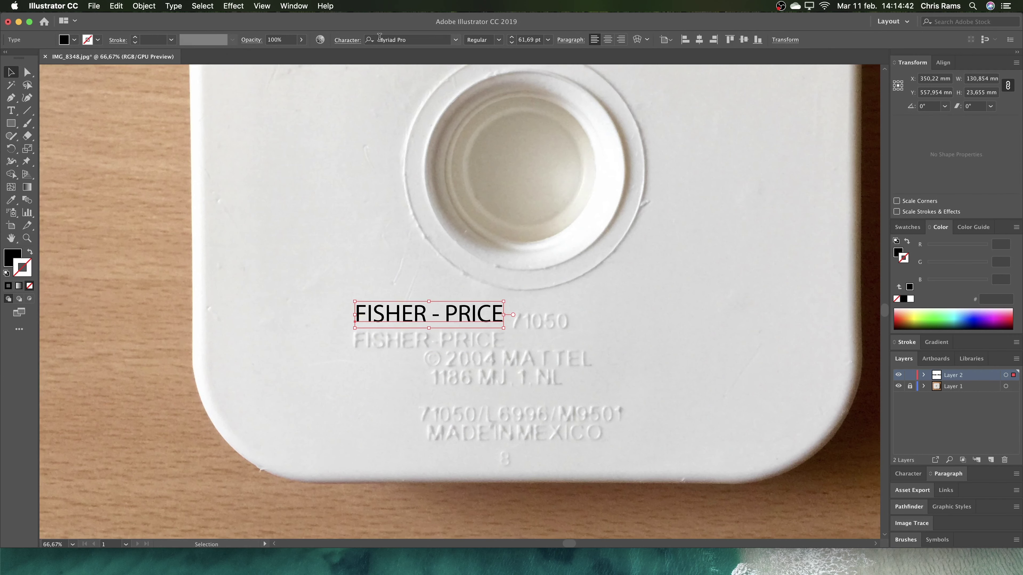
left_click(456, 39)
left_click(411, 224)
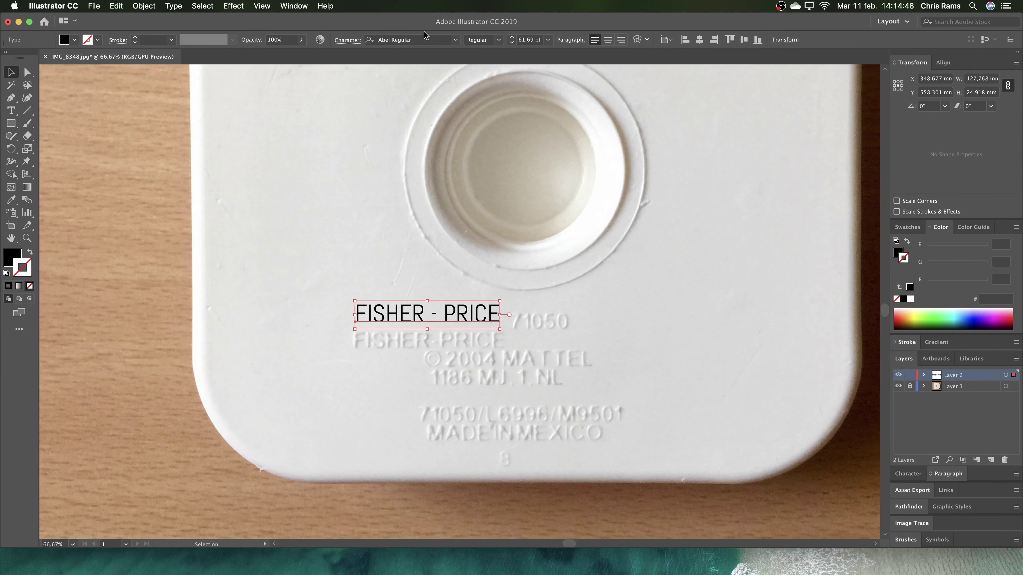
type("Aria")
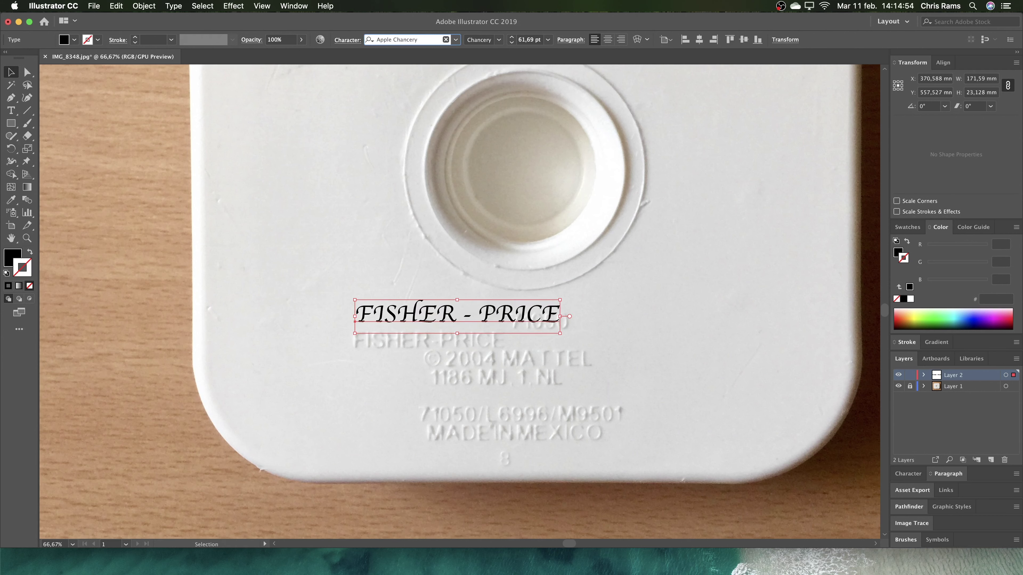
type("l Narrow")
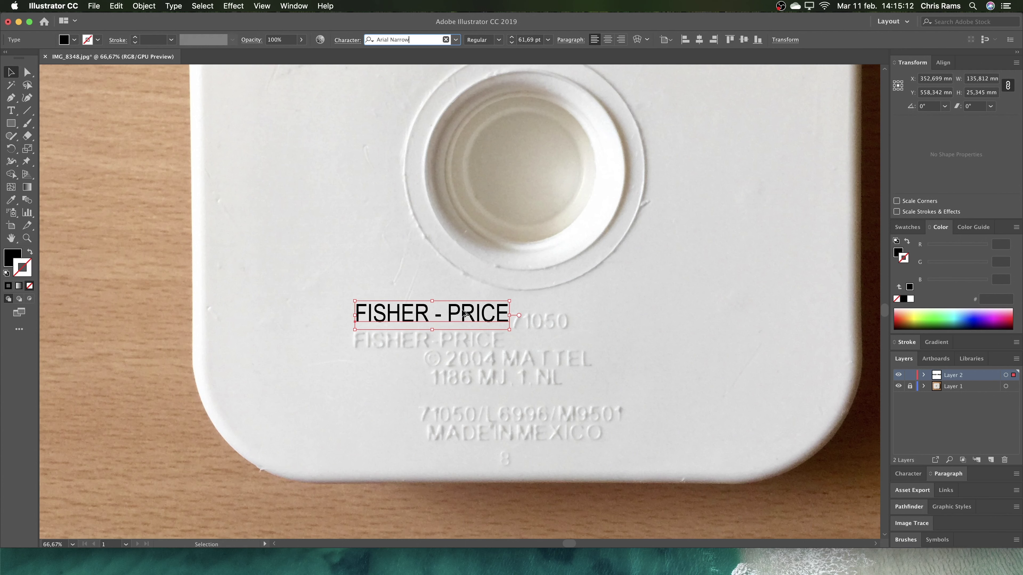
- Copy the text as '2004' over the embossed date and set both lines to Avenir
left_click_drag(464, 314, 404, 390)
double_click(353, 383)
triple_click(353, 383)
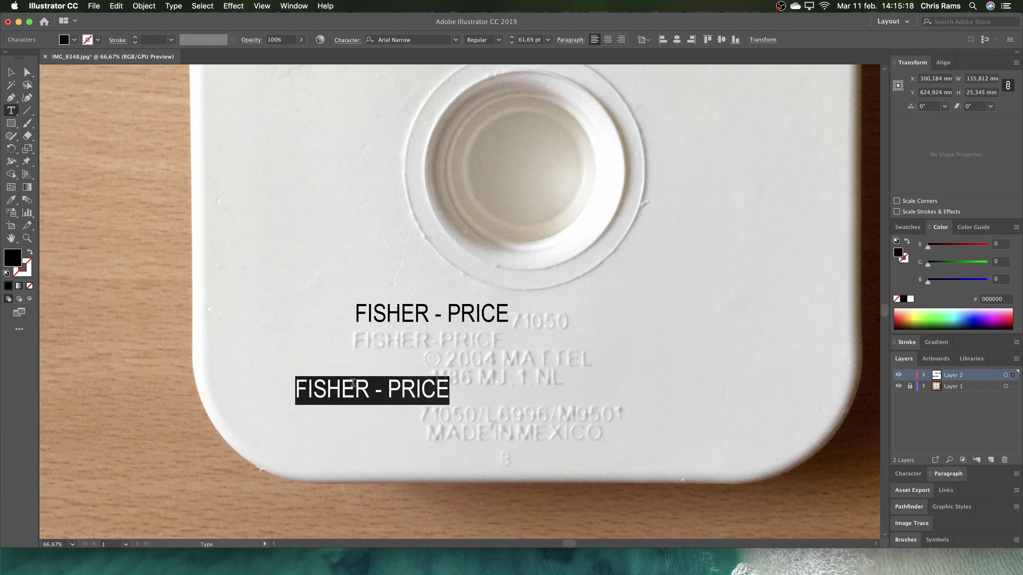
type("2004")
key("Escape")
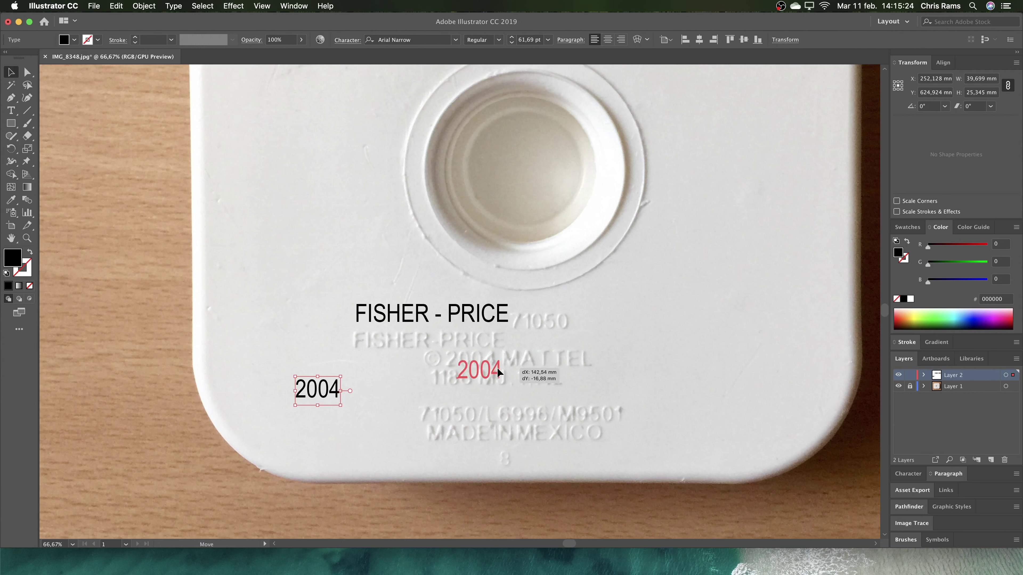
left_click_drag(497, 368, 492, 377)
left_click_drag(495, 389, 507, 291)
left_click(423, 39)
type("Avenir")
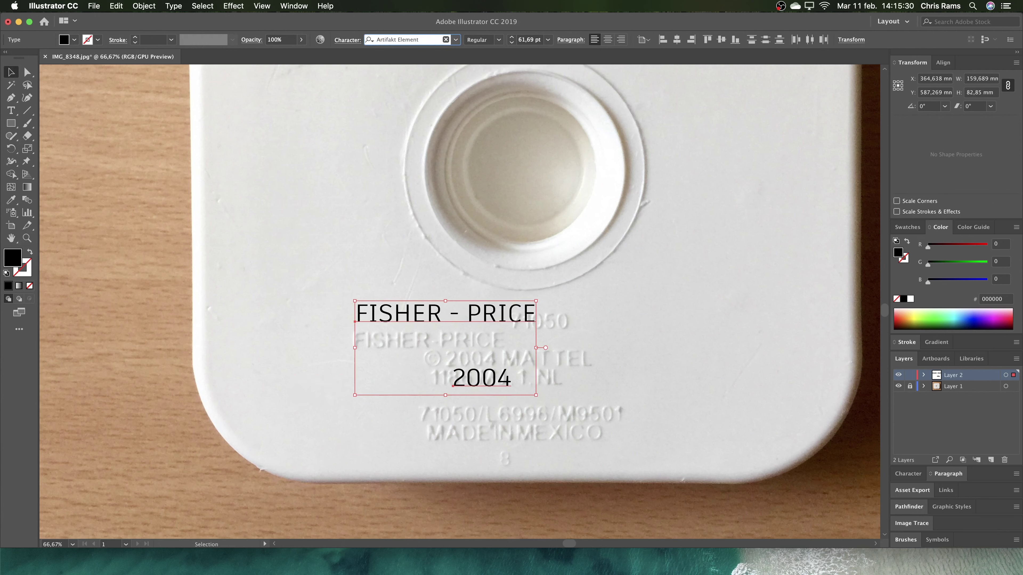
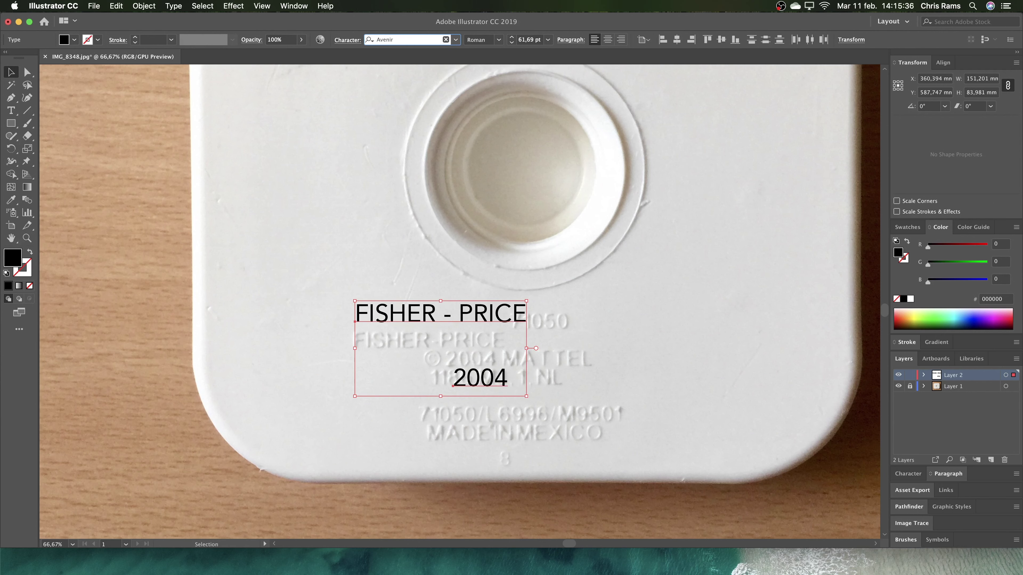
- Preview fonts on the FISHER - PRICE and 2004 text and keep a copy to the right
key("Down")
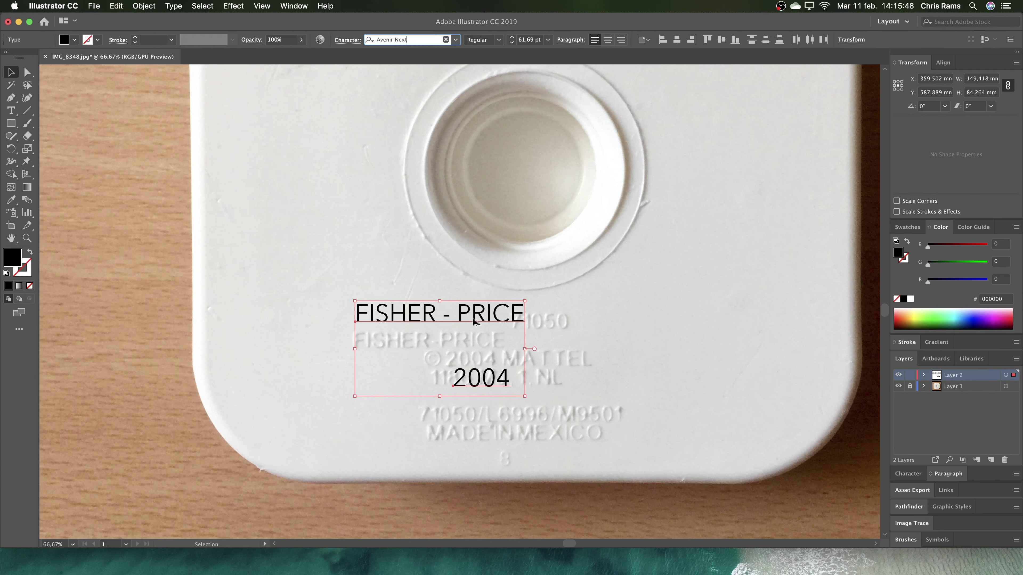
left_click_drag(475, 321, 713, 272)
key("Down")
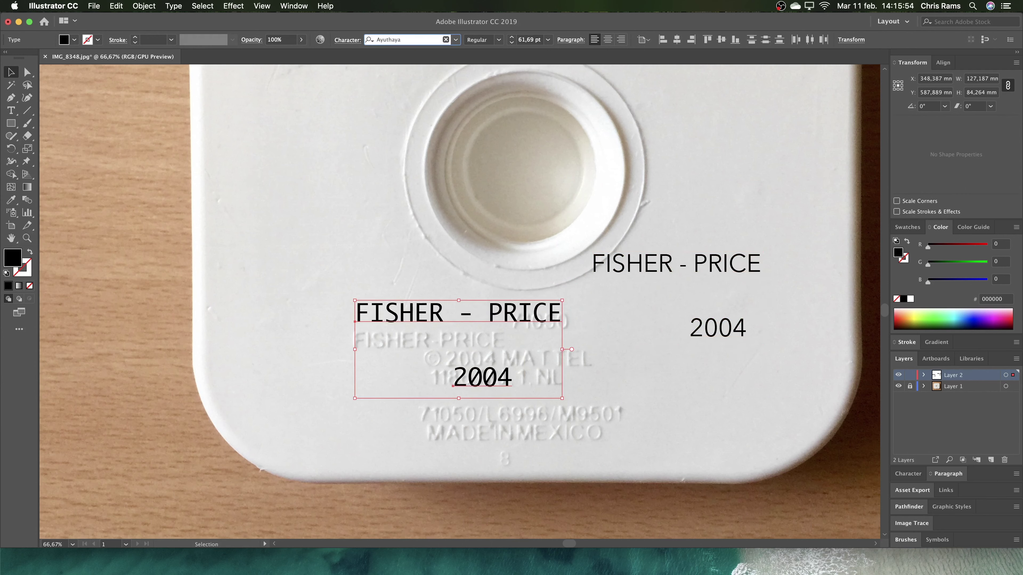
key("Down")
key("Down")
key("Down")
key("Down")
key("Down")
key("Down")
key("Down")
key("Down")
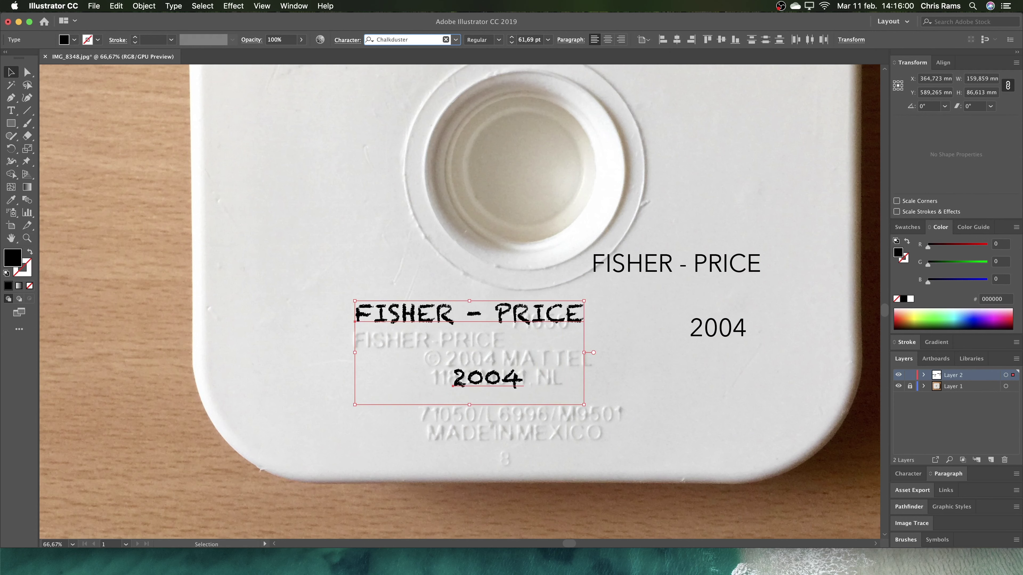
key("Down")
key("Down")
key("Down")
- Try DIN Alternate Bold, Helvetica and Lucida Grande, then set the original text in Mukta
key("Down")
key("Down")
key("Down")
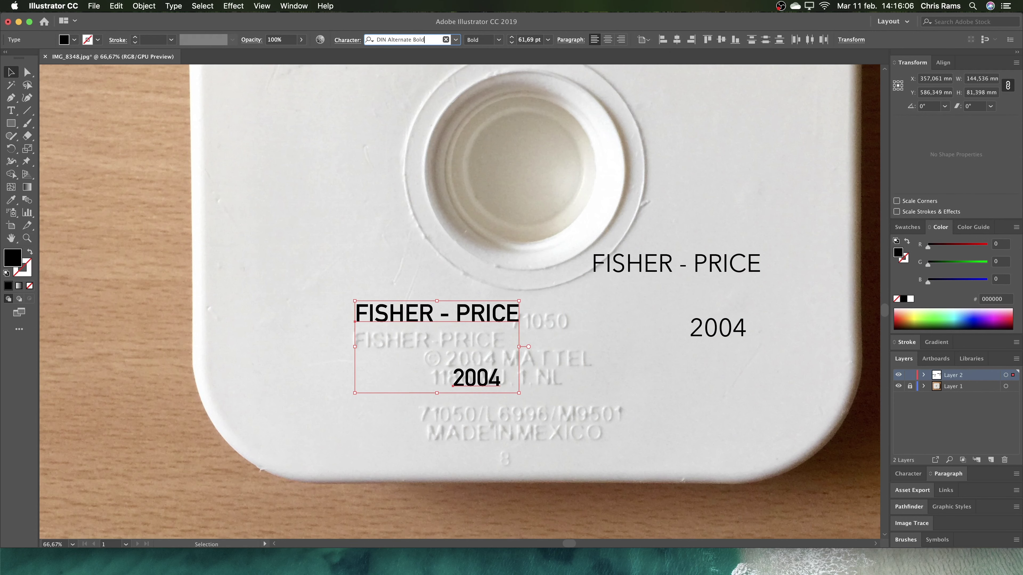
key("Down")
key("Down")
key("Down")
key("Down")
key("Down")
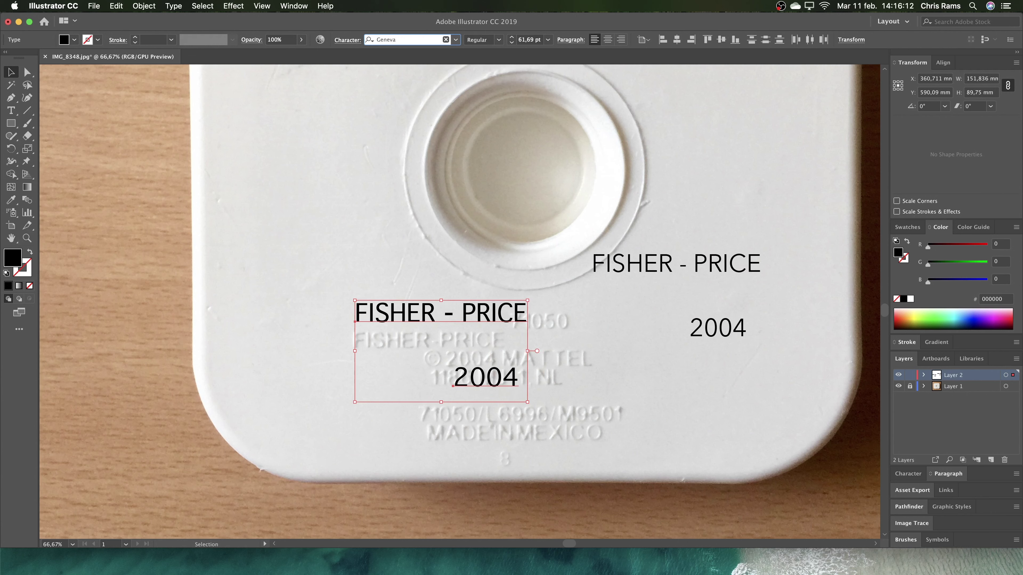
key("Down")
key("Down")
key("Down")
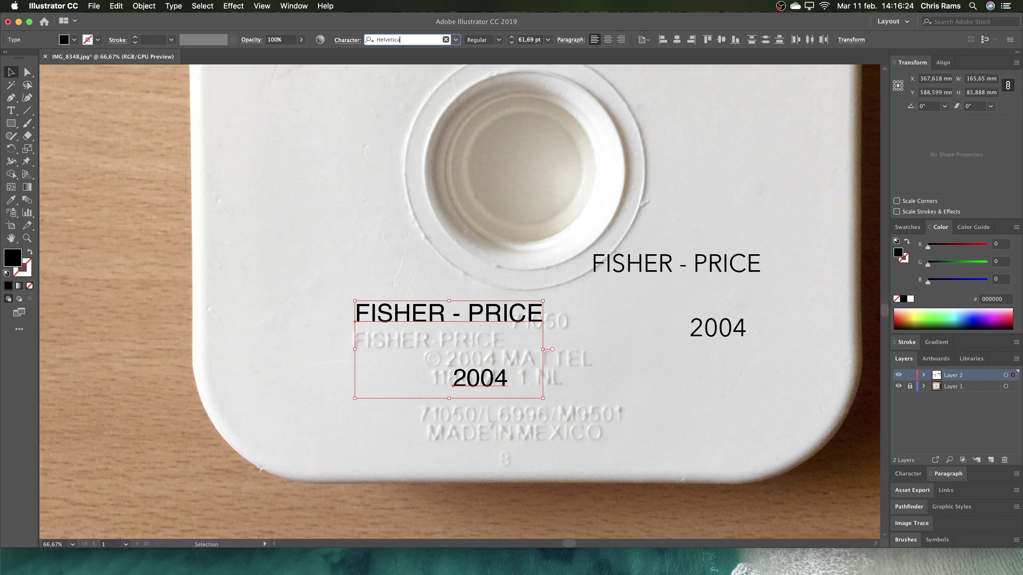
key("Down")
key("Down")
key("Down")
key("Down")
key("Down")
key("Down")
key("Down")
key("Down")
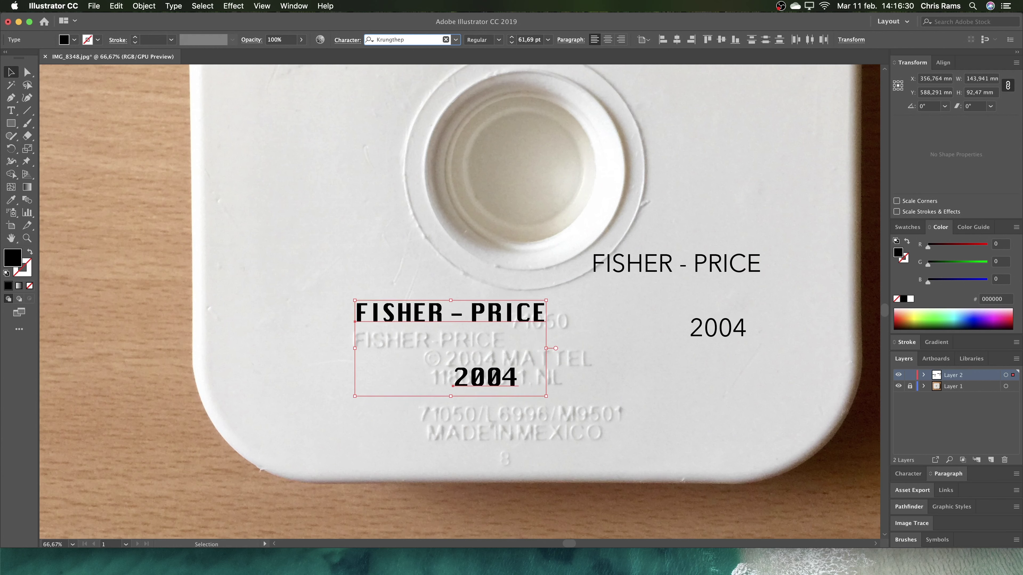
key("Down")
key("Down")
key("Down")
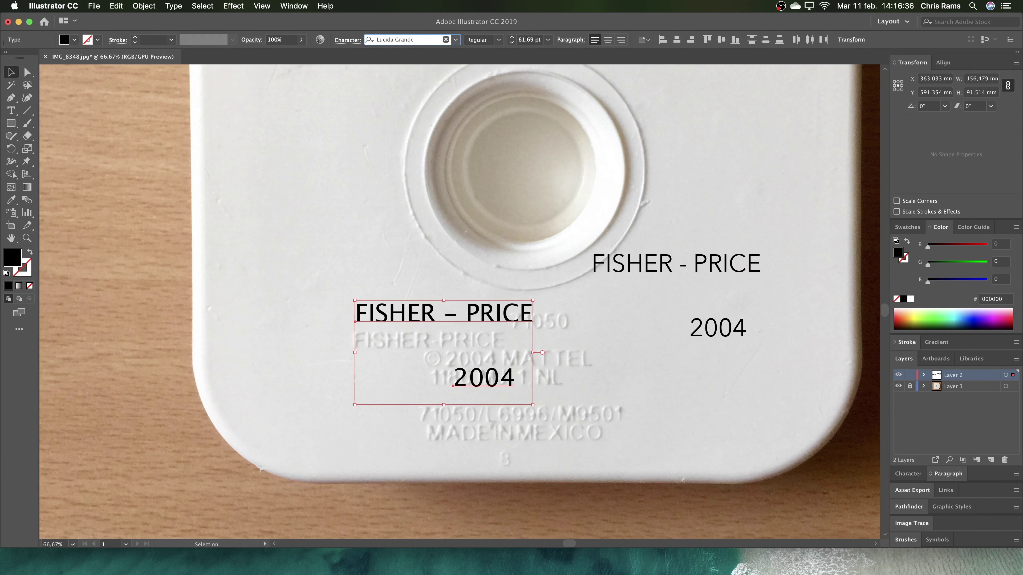
key("Down")
key("Down")
key("Down")
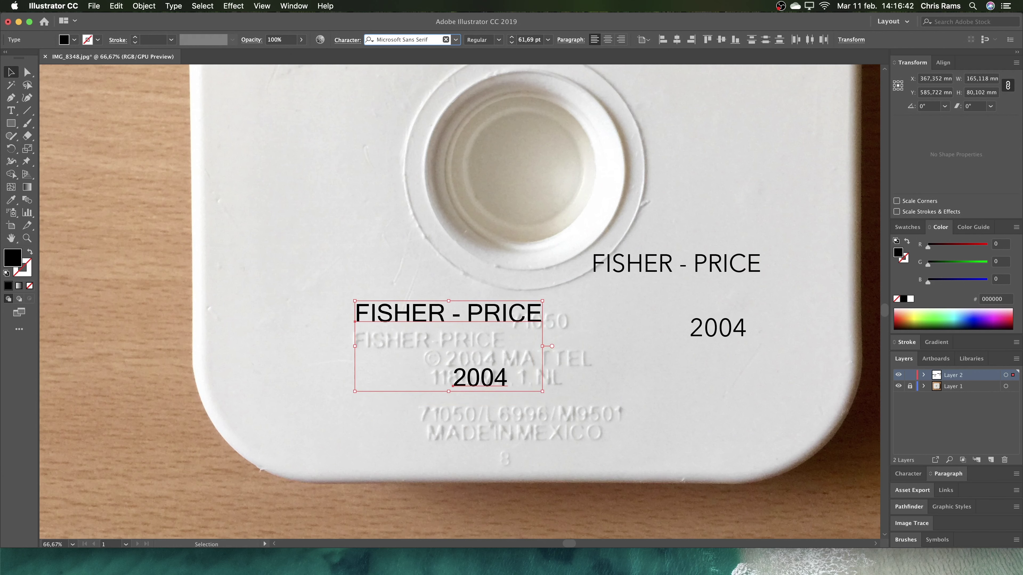
key("Down")
type("Mukta")
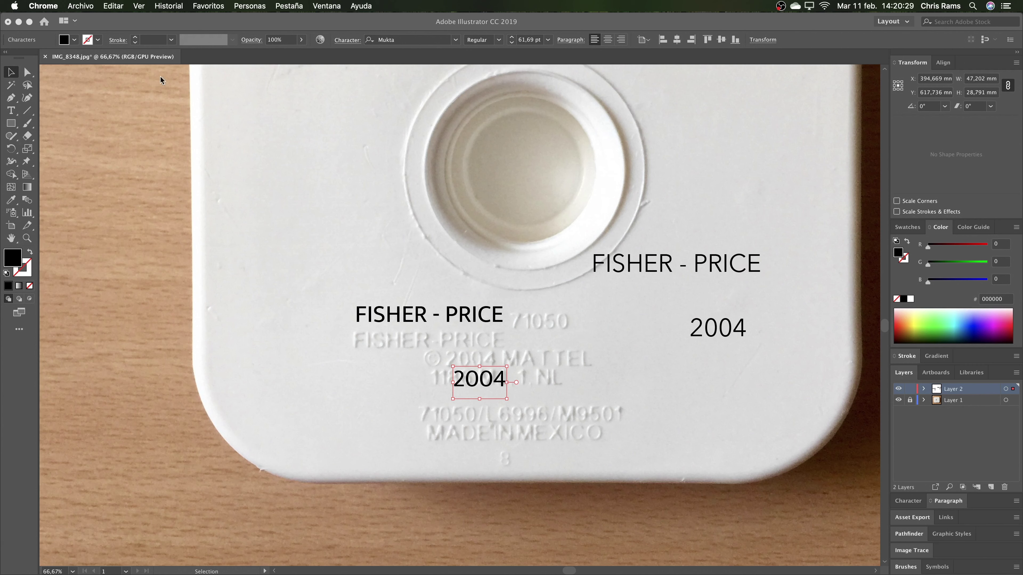
- Make the year line read © 2004 MATTEL, trying Microsoft Sans Serif on the © symbol
double_click(462, 386)
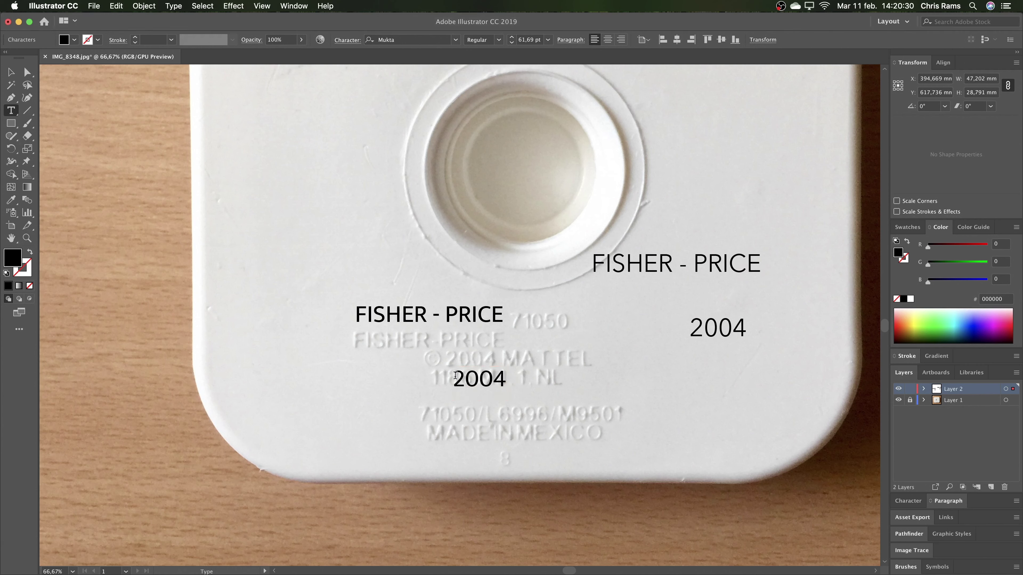
key("super+v")
left_click_drag(472, 393, 366, 384)
left_click(444, 39)
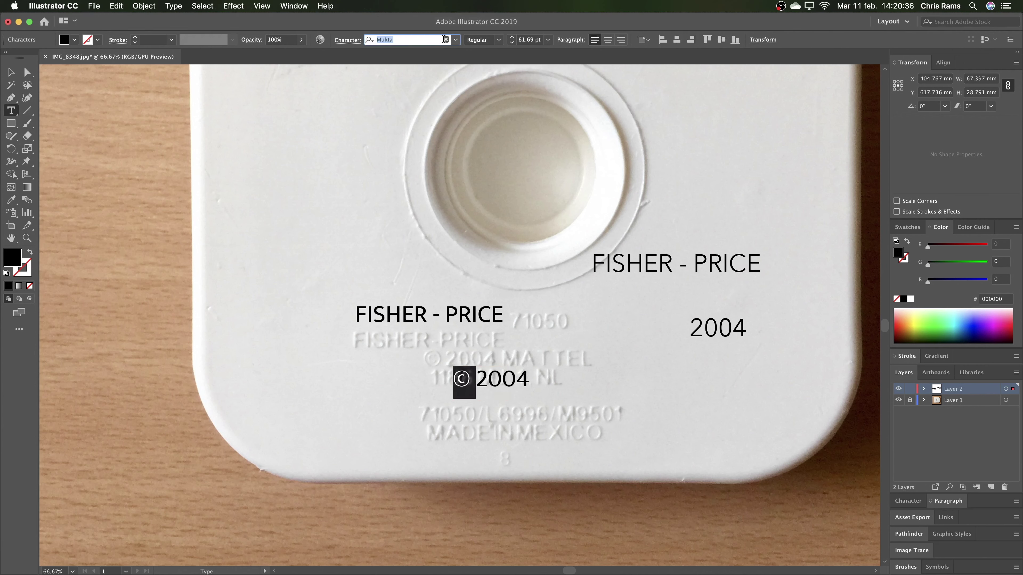
type("Microsoft Sans Serif")
key("Return")
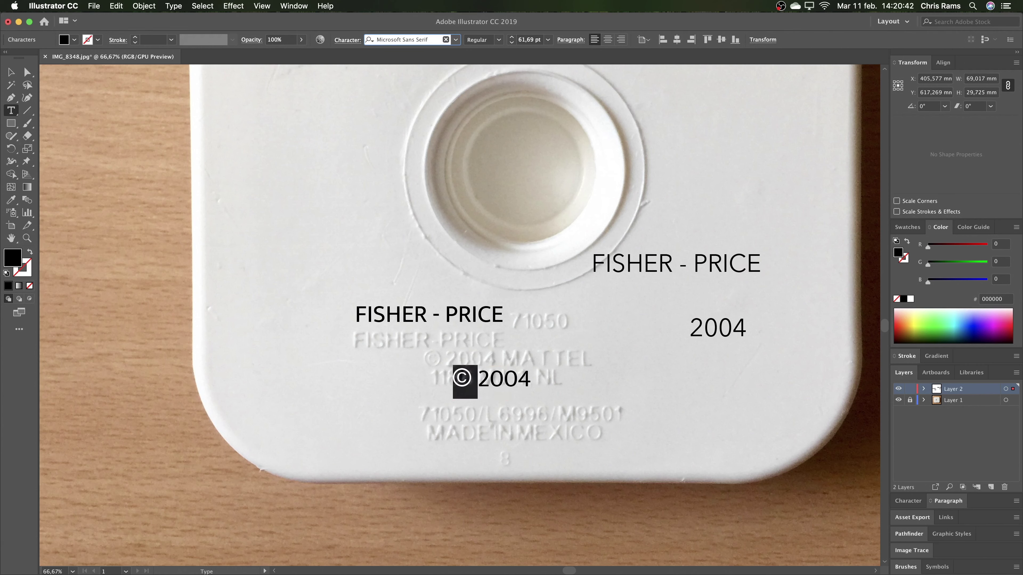
key("Up")
key("Up")
key("Up")
key("Up")
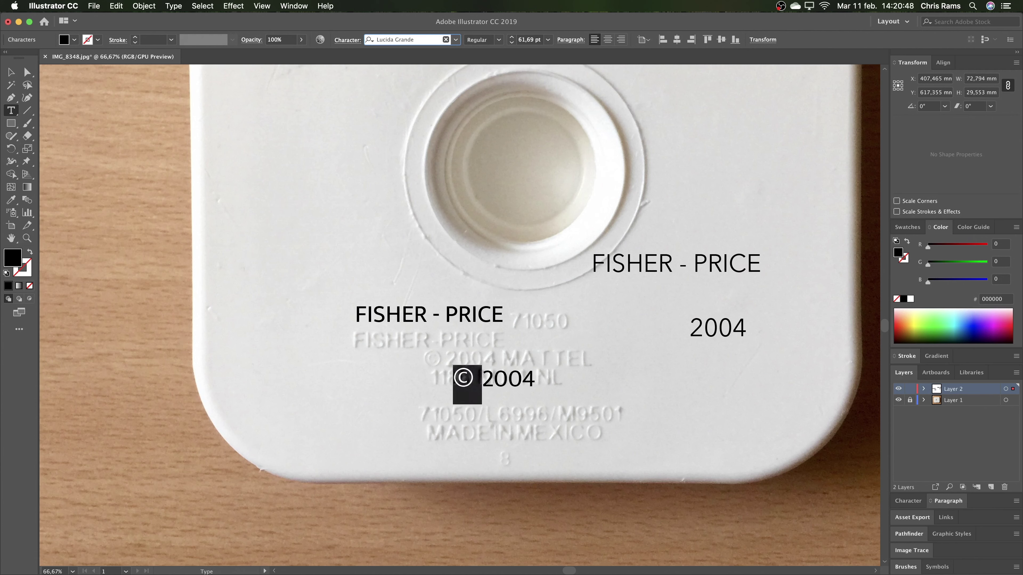
key("Up")
key("Up")
key("Up")
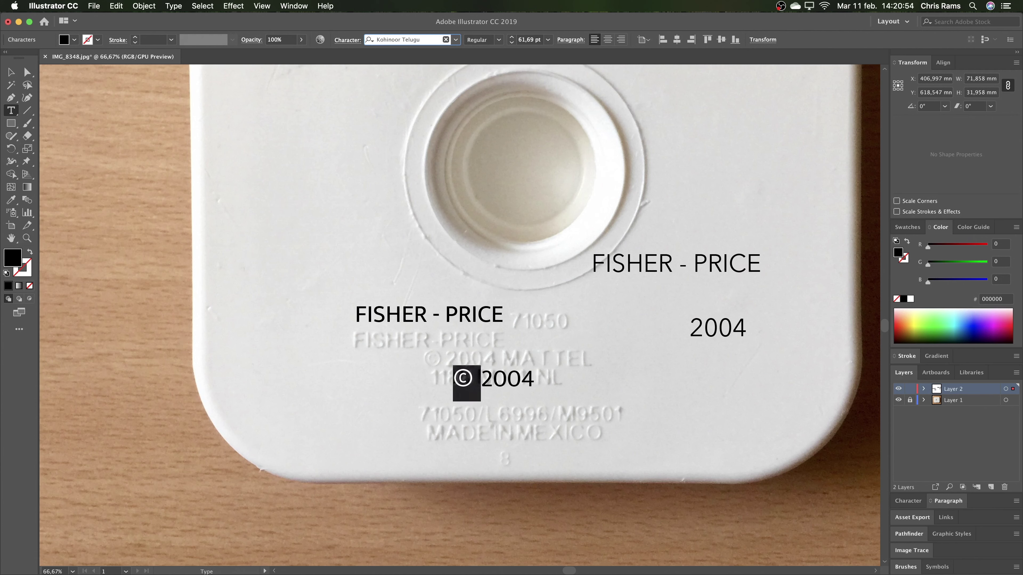
left_click(527, 377)
type("MATTEL")
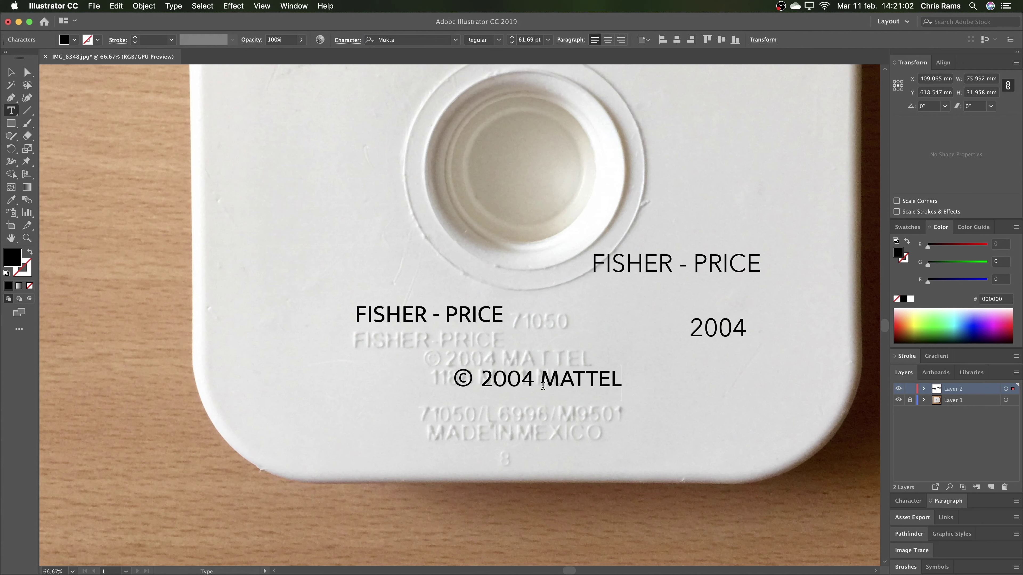
key("Escape")
- Fit FISHER - PRICE over its embossed lettering, scaled down, with a copy placed above
left_click_drag(475, 315, 474, 337)
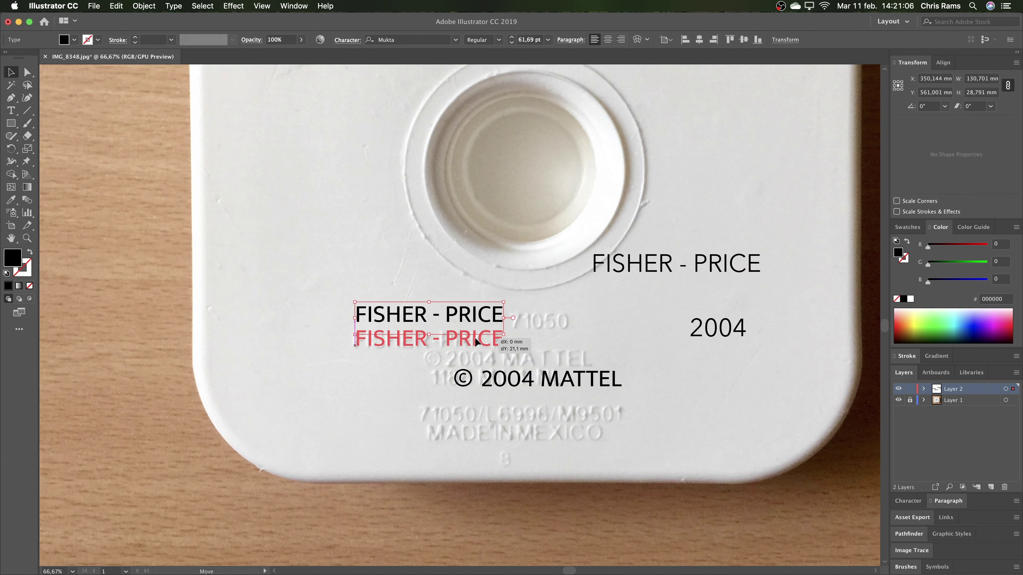
scroll(410, 344, "up", 2)
left_click_drag(410, 344, 406, 346)
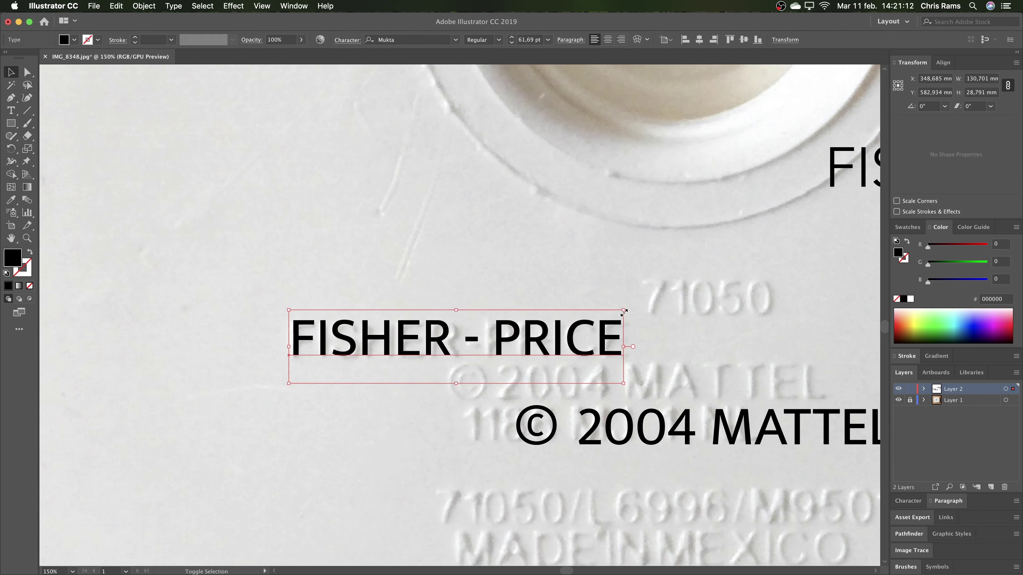
mouse_move(624, 312)
left_mouse_down()
mouse_move(607, 314)
mouse_move(619, 313)
left_mouse_up()
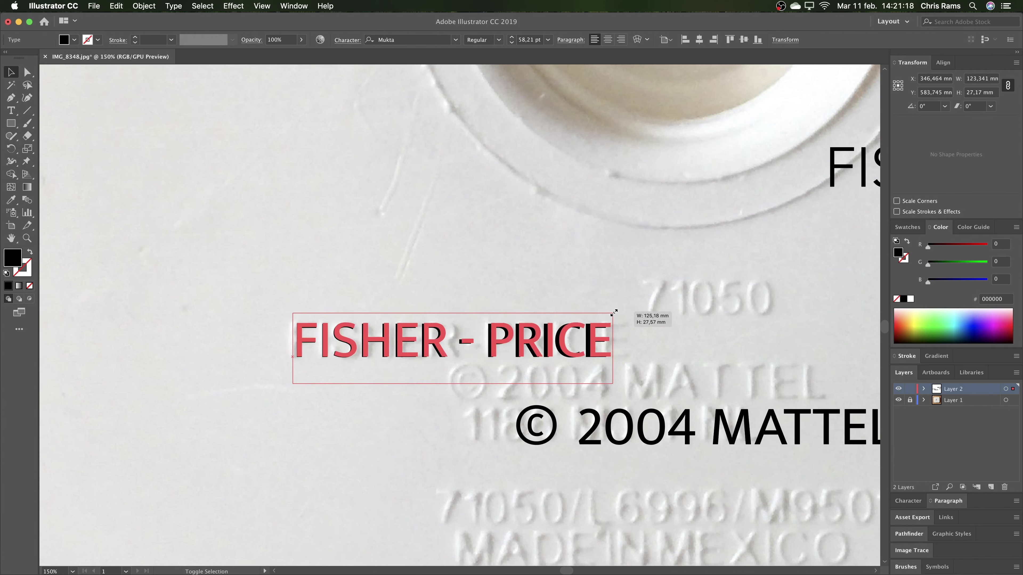
key("super+minus")
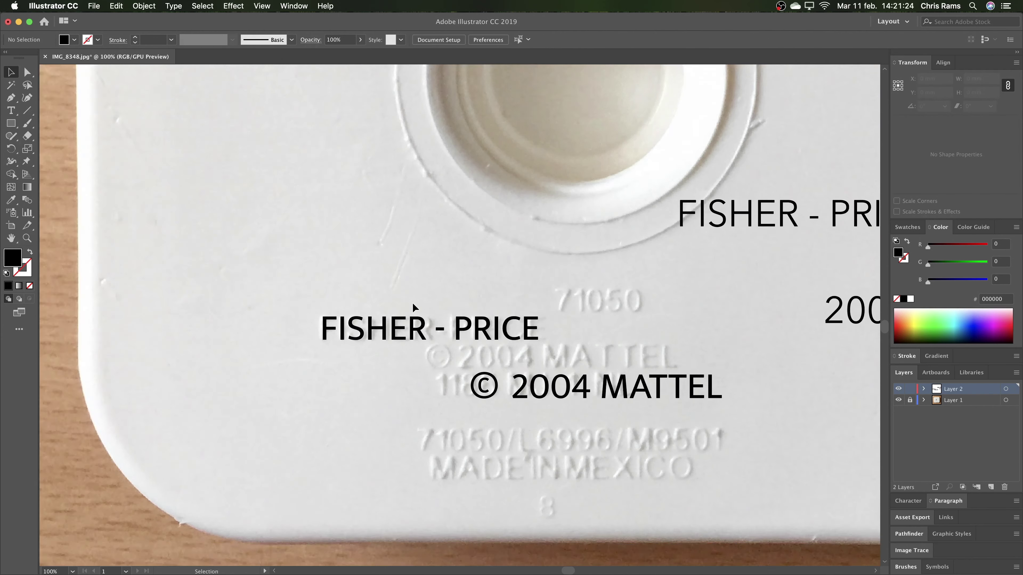
mouse_move(437, 352)
left_mouse_down()
mouse_move(521, 268)
mouse_move(481, 281)
left_mouse_up()
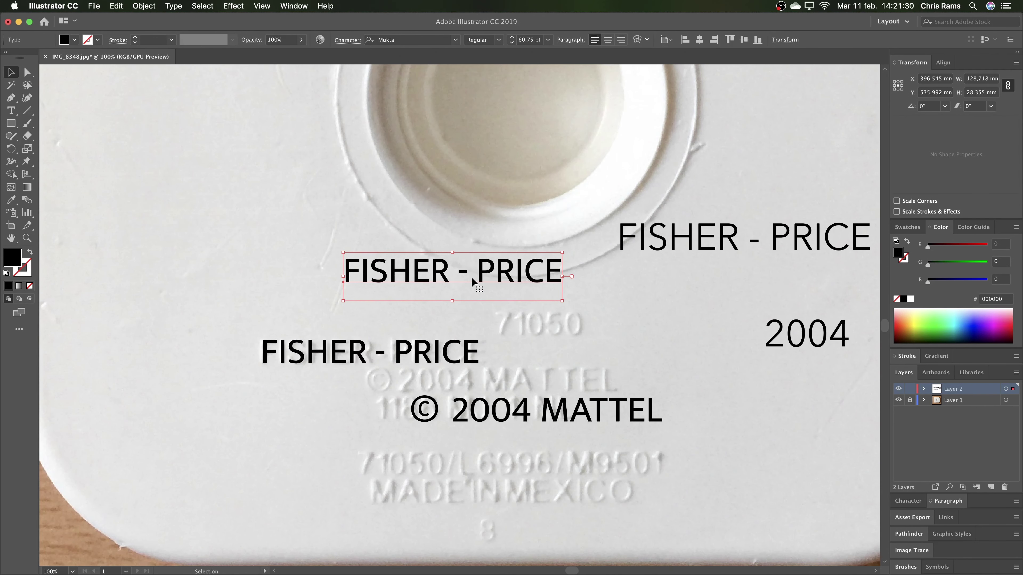
- Retype the copied text as 71050 and move it over its embossed counterpart
key("super+minus")
triple_click(425, 278)
type("71")
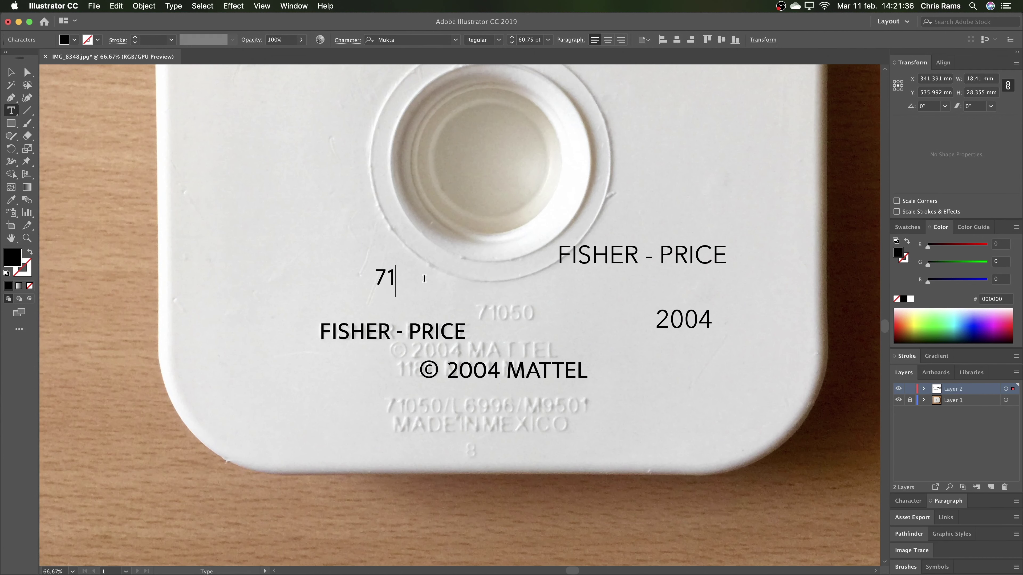
type("050")
key("super+plus")
key("Escape")
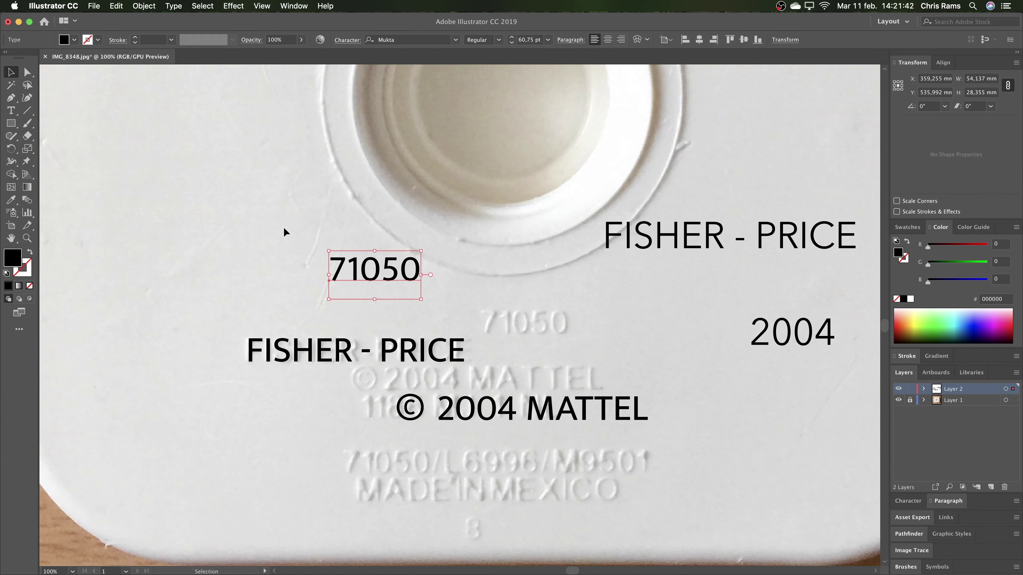
mouse_move(412, 272)
left_mouse_down()
mouse_move(537, 271)
mouse_move(562, 287)
left_mouse_up()
- Try Noteworthy, Sathu, Shree Devanagari 714 and Sinhala Sangam MN on 71050
left_click(407, 40)
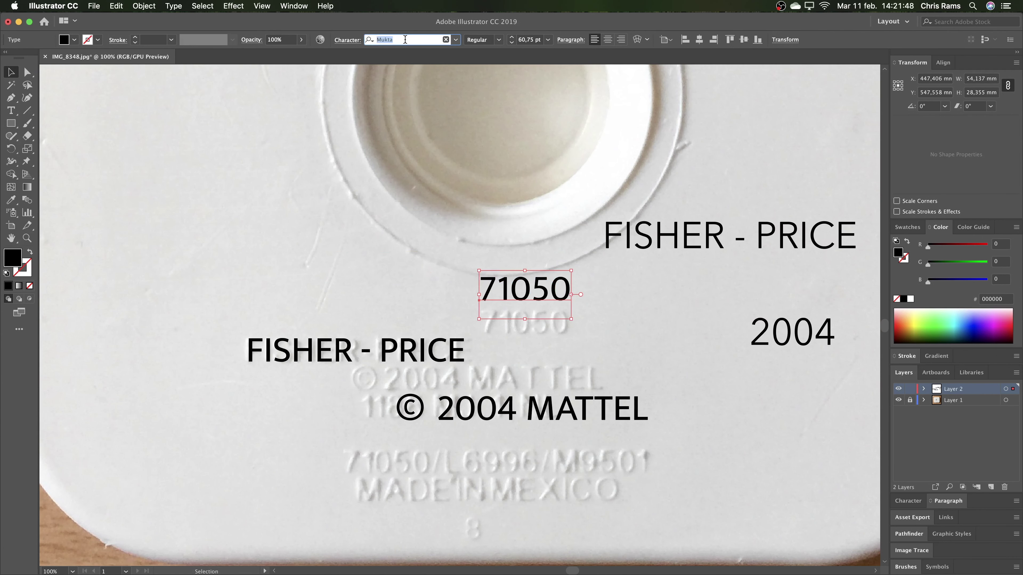
type("Noteworthy")
key("Down")
key("Down")
key("Down")
key("Down")
key("Down")
key("Down")
key("Down")
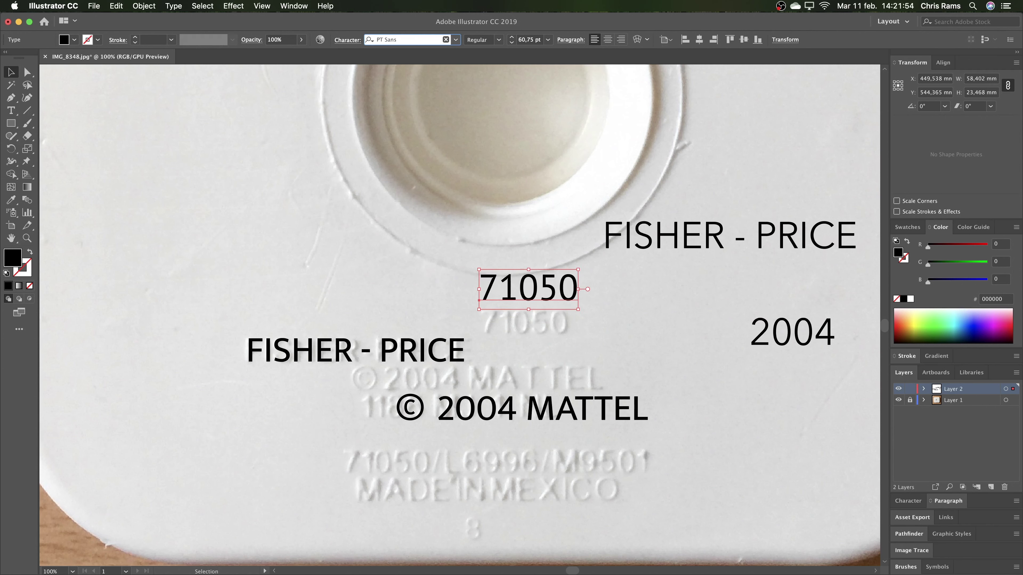
key("Down")
key("Down")
key("Down")
key("Down")
key("Down")
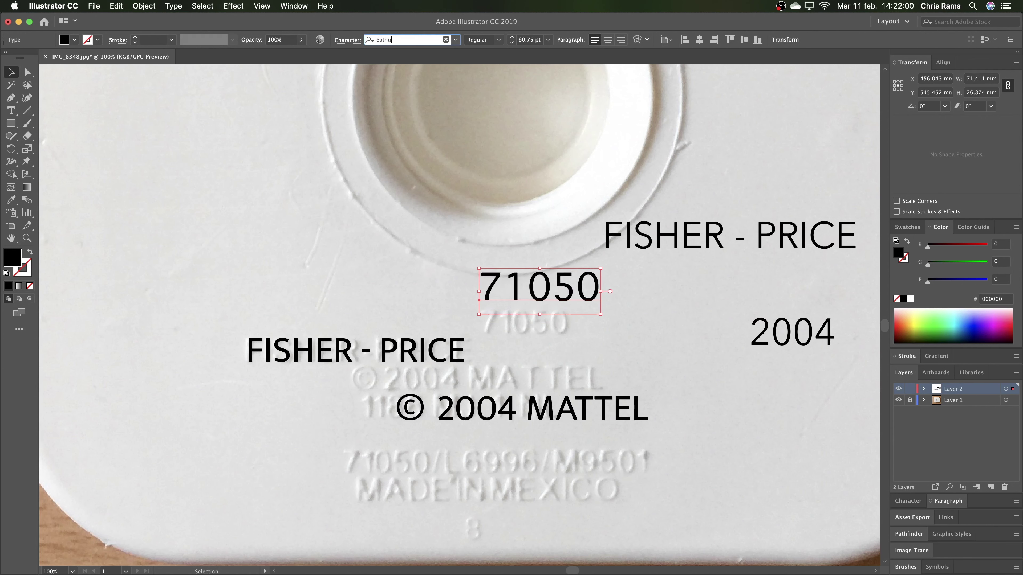
key("Down")
key("Down")
key("Down")
key("Down")
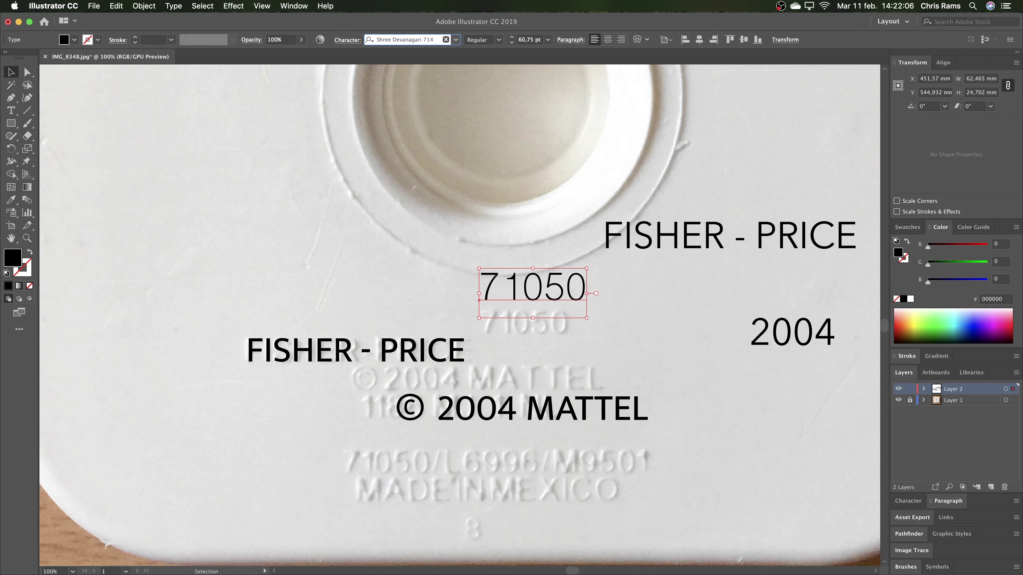
key("Down")
key("Down")
key("Down")
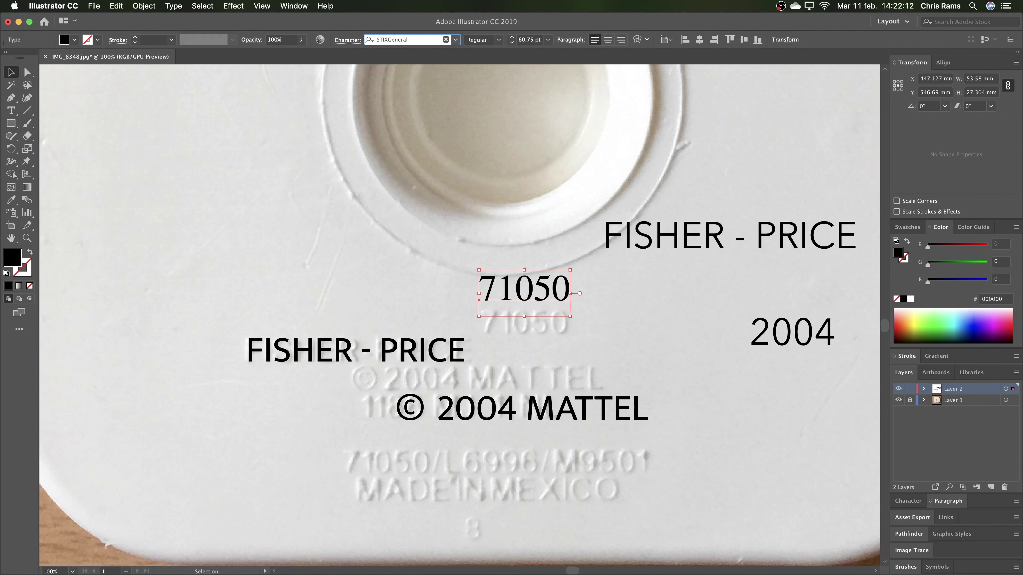
left_click(456, 39)
scroll(444, 270, "down", 10)
scroll(444, 270, "down", 5)
left_click(409, 287)
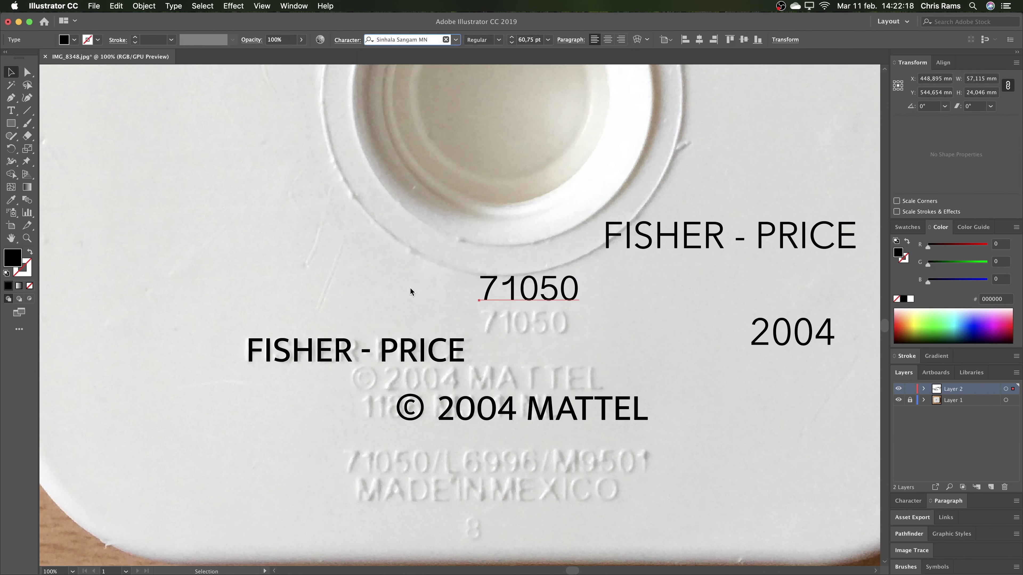
- Try Lao Sangam and Gurmukhi Sangam MN fonts on the 71050 text
type("Lao S")
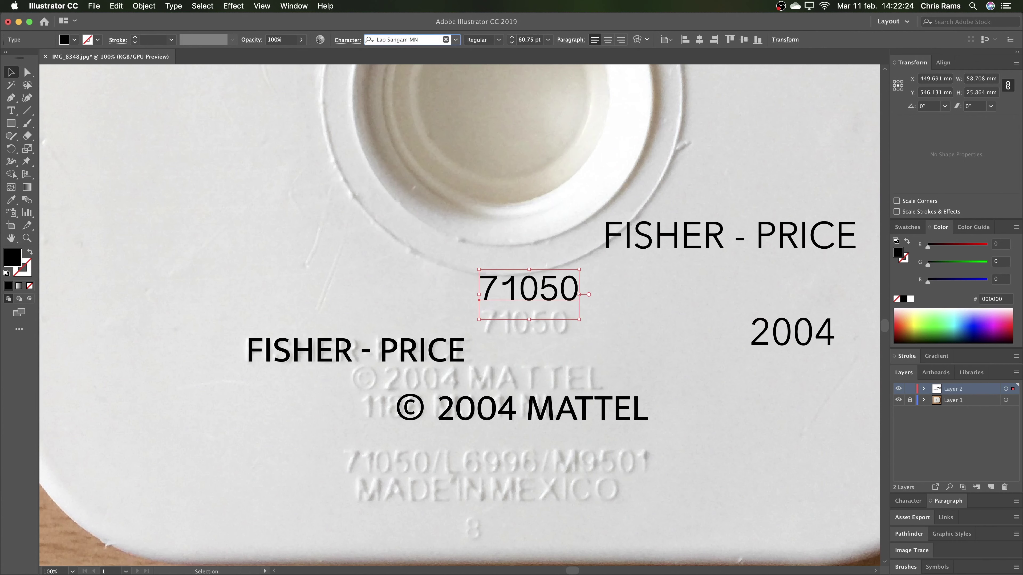
key("Down")
key("Down")
key("Down")
key("Down")
key("Down")
key("Down")
key("Down")
key("Down")
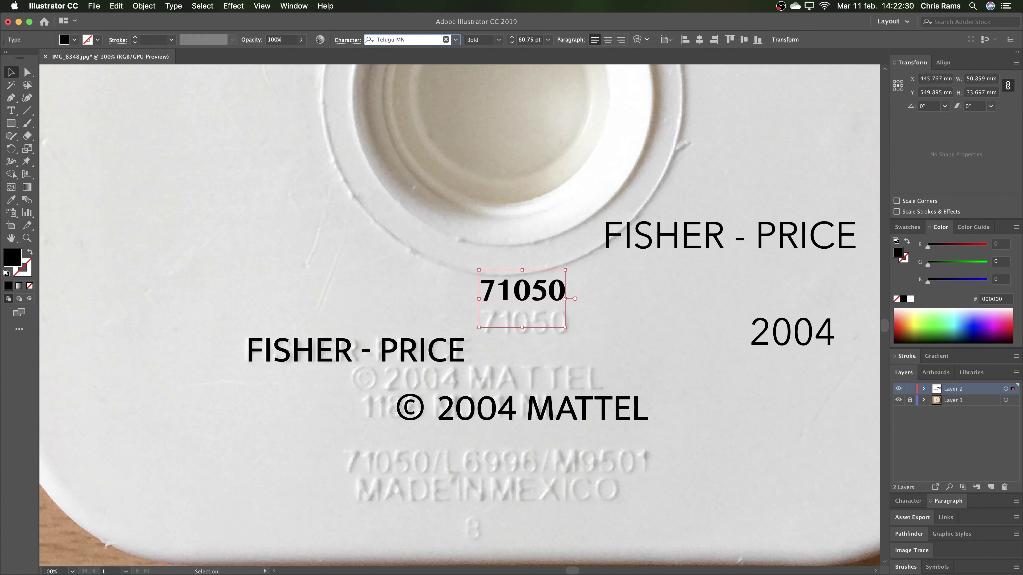
key("Down")
key("Down")
key("Down")
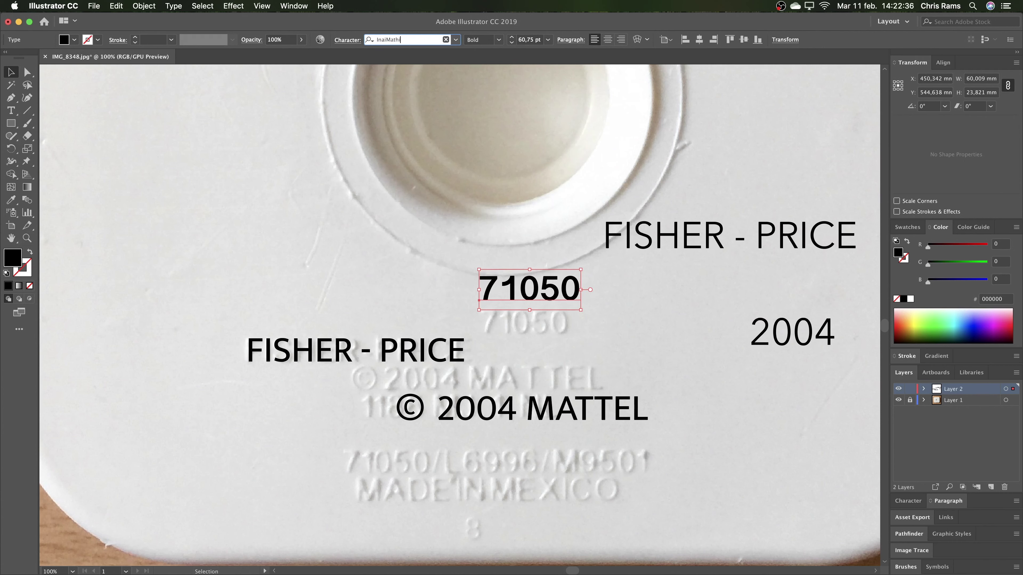
key("Up")
key("Up")
key("Up")
key("Up")
key("Up")
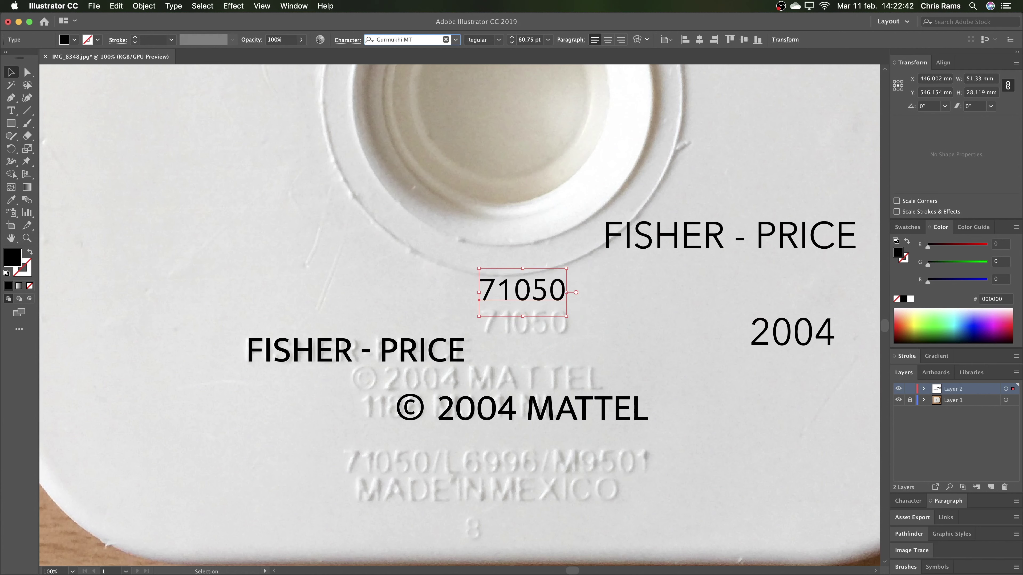
key("Down")
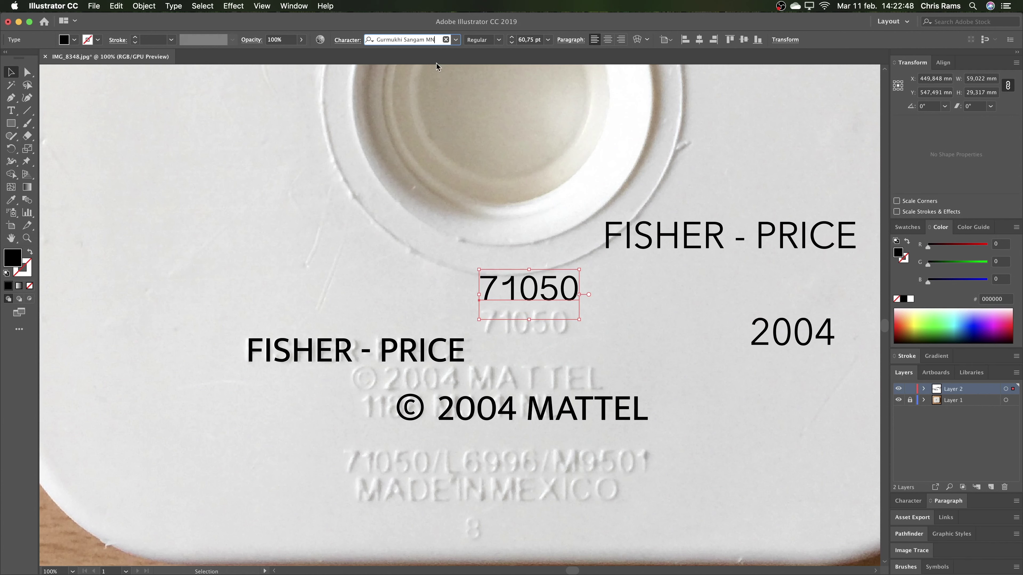
- Match 71050 to the Mukta style with the Eyedropper, undoing the reversed style copy
left_click(362, 350)
key("i")
left_click(527, 288)
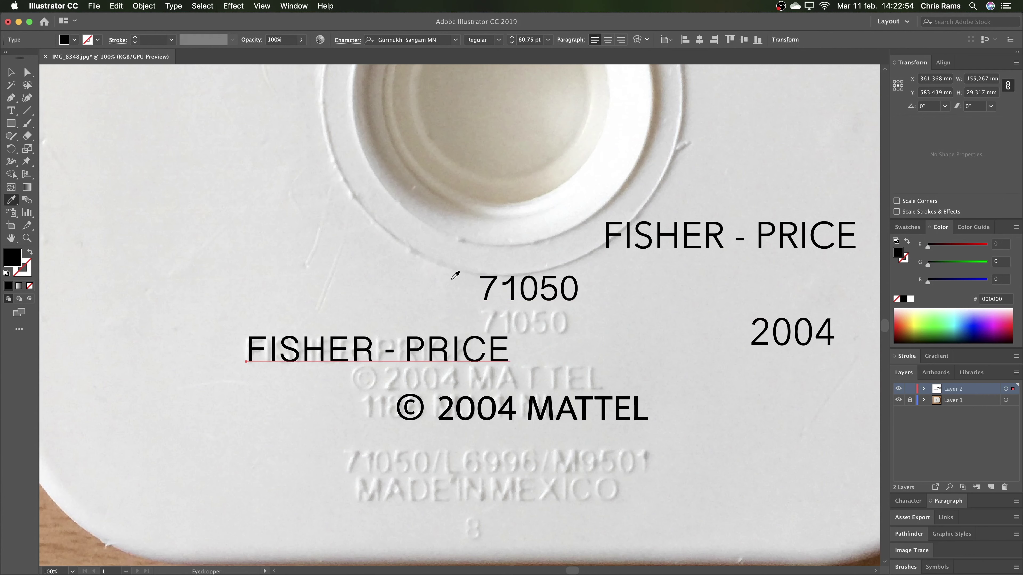
key("super+z")
key("super+z")
key("super+z")
key("super+z")
key("super+z")
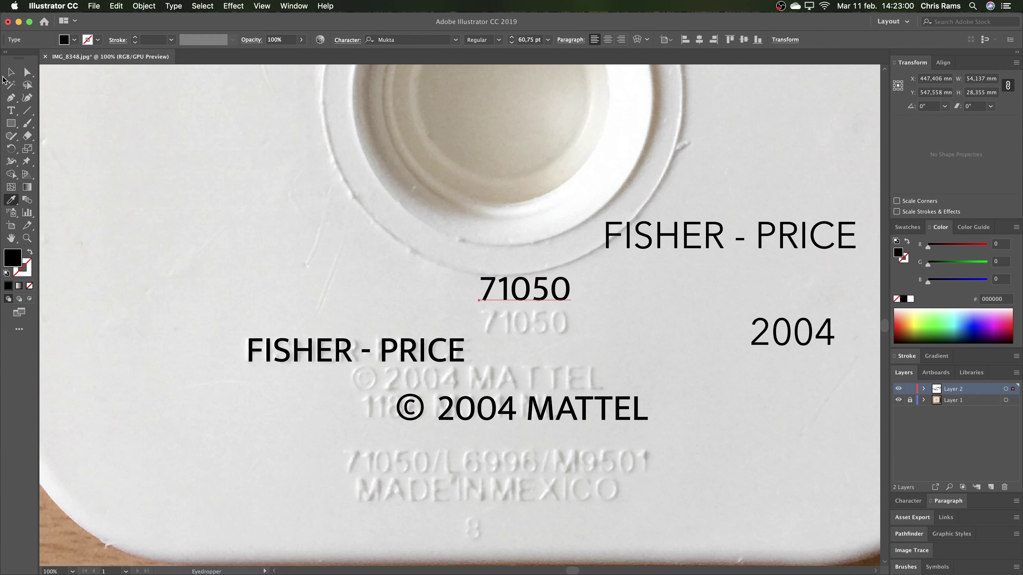
- Lower 71050, set © 2004 MATTEL to 60,75 pt, and place it under FISHER - PRICE
left_click(11, 72)
left_click_drag(523, 290, 523, 322)
left_click(483, 409)
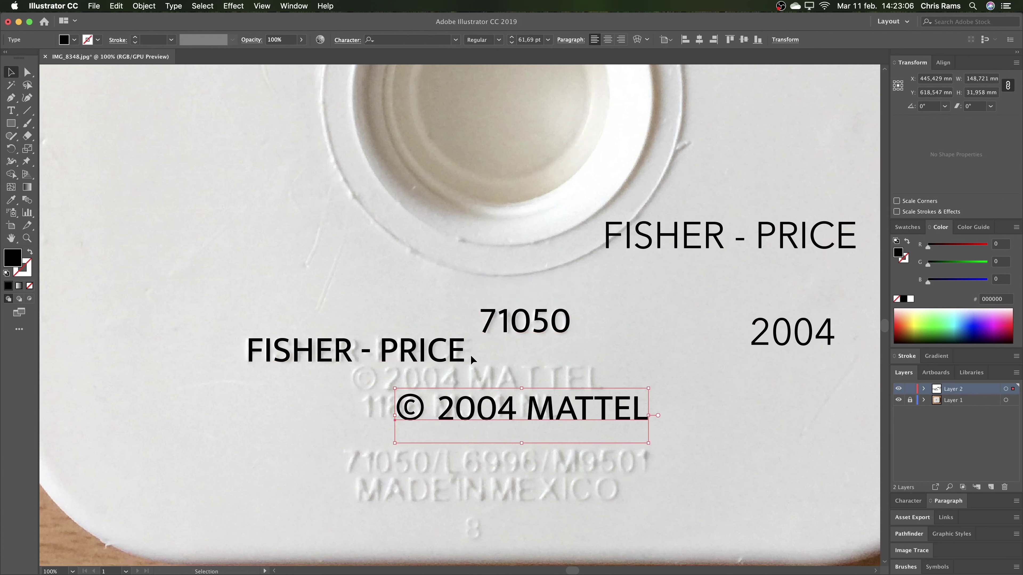
left_click(471, 355)
left_click(523, 409)
left_click(519, 40)
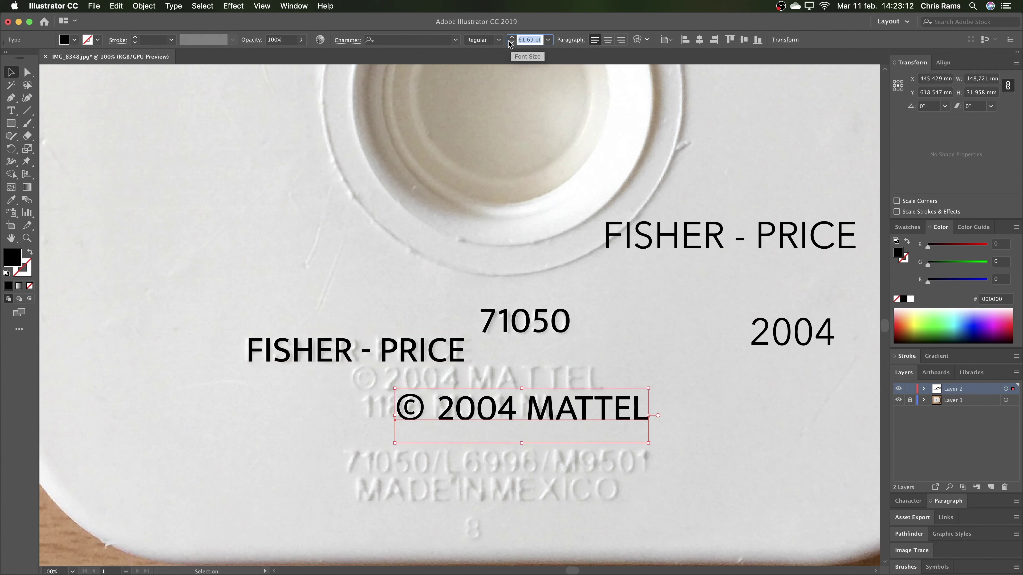
type("60,75")
key("Return")
mouse_move(511, 407)
left_mouse_down()
mouse_move(465, 378)
mouse_move(467, 436)
left_mouse_up()
- Retype a copy as 1186 MJ.1.NL and place it under the MATTEL line
key("t")
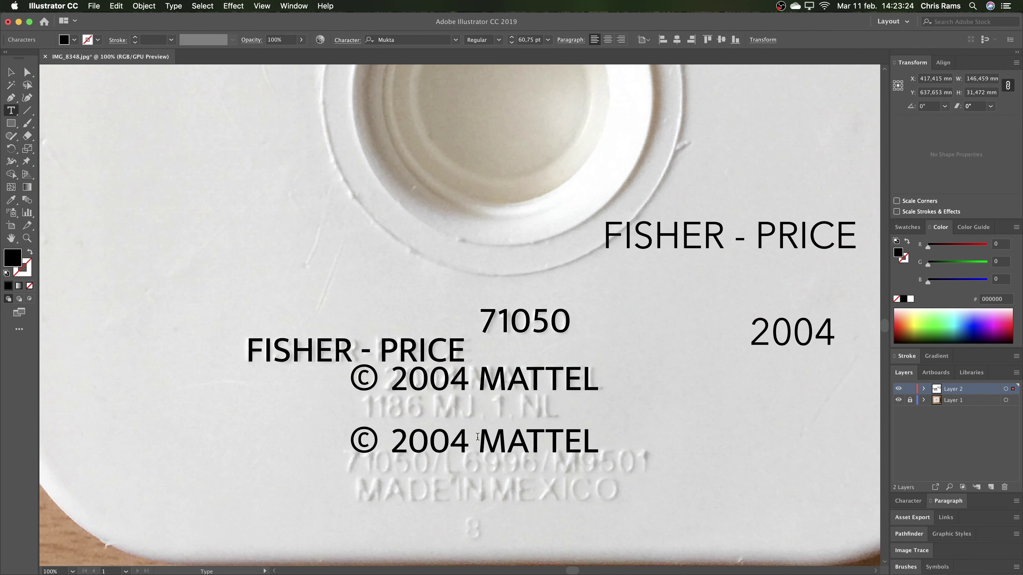
triple_click(478, 436)
type("1186 MJ")
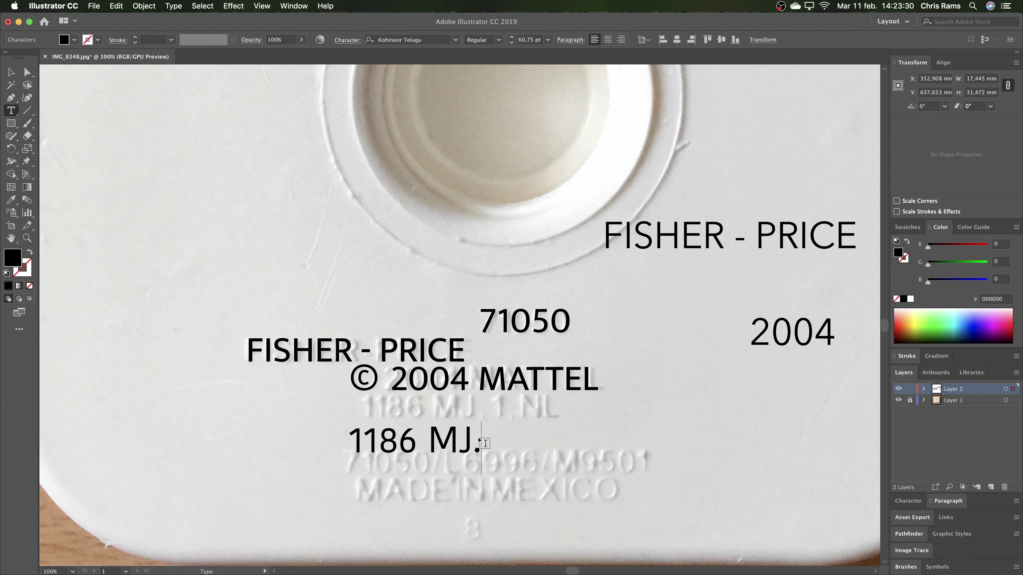
type(".1.NL")
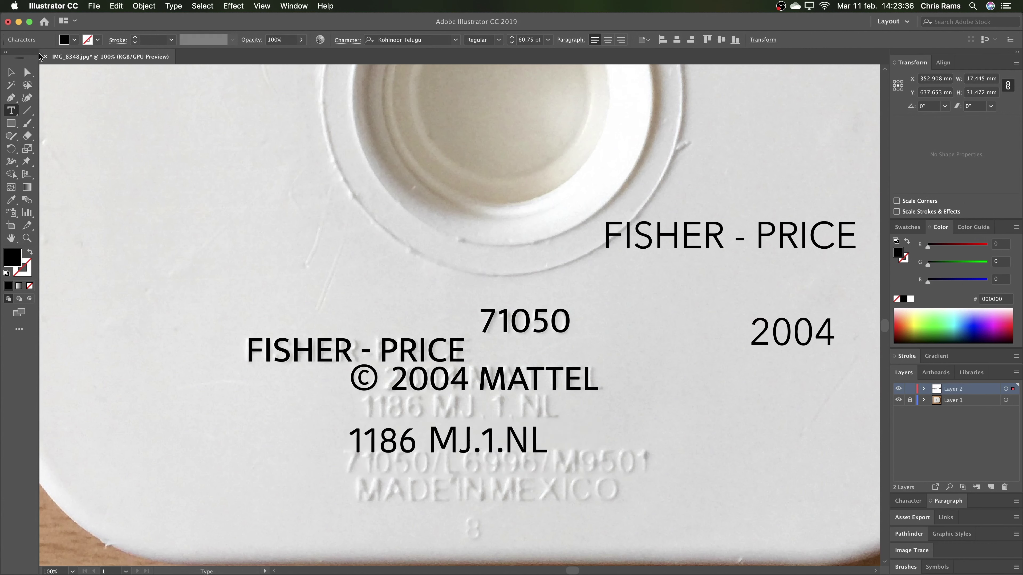
key("Escape")
mouse_move(509, 449)
left_mouse_down()
mouse_move(518, 415)
mouse_move(297, 424)
left_mouse_up()
left_click(518, 415)
scroll(517, 415, "down", 1)
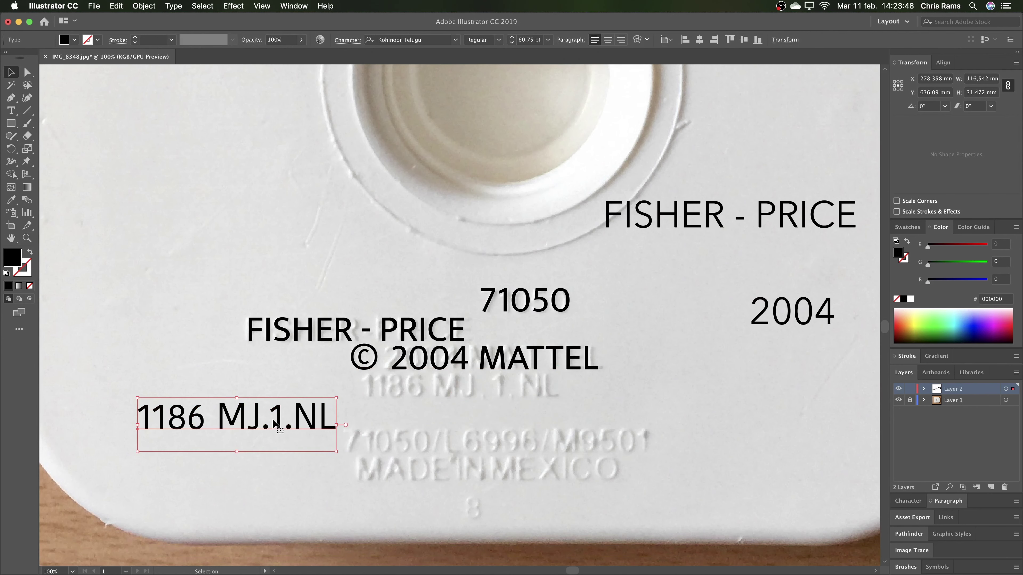
key("super+z")
- Add a 71050/L6996 M9501 line over its embossed original
left_click_drag(477, 387, 246, 425)
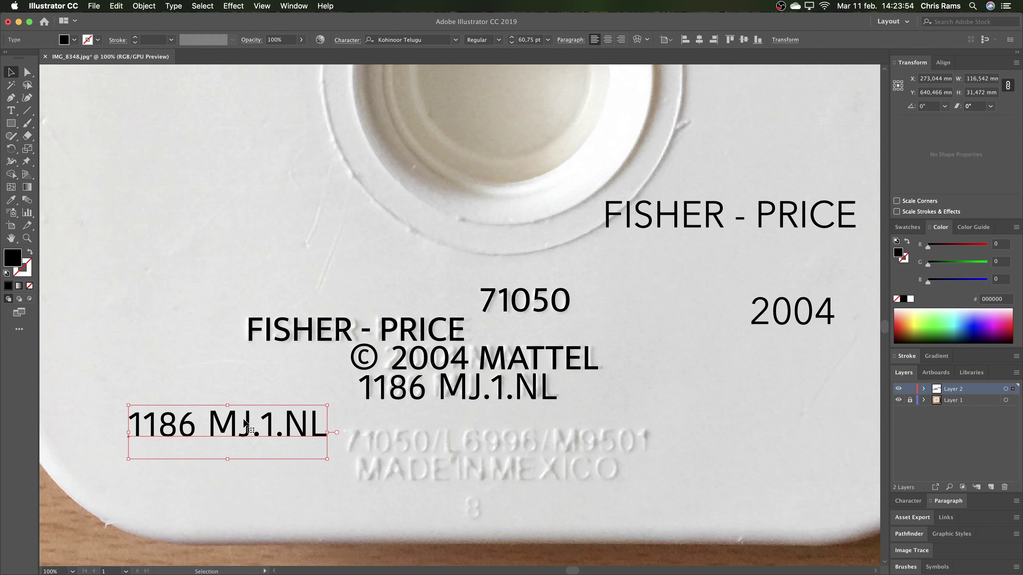
triple_click(241, 427)
type("71050/")
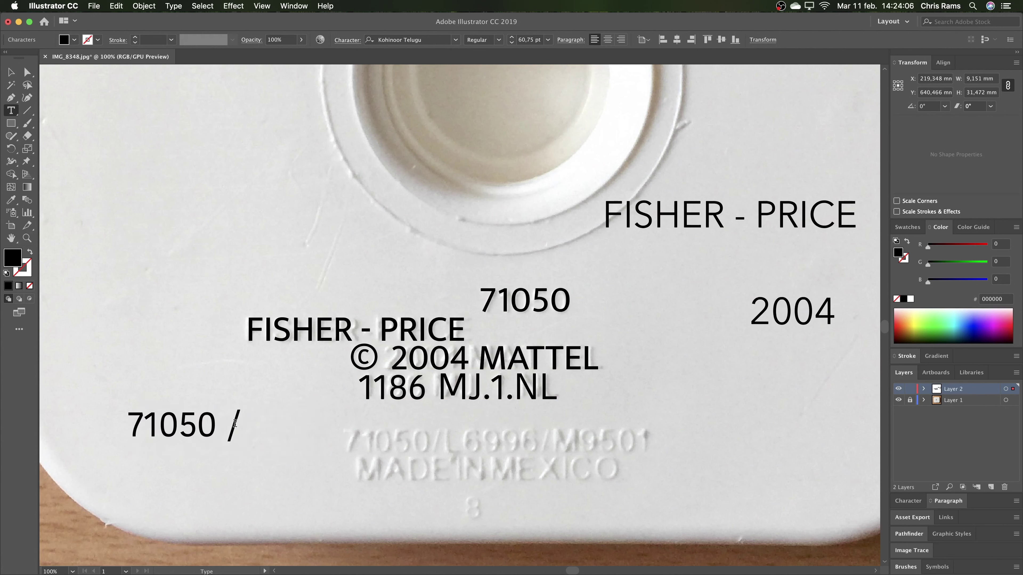
type("L6")
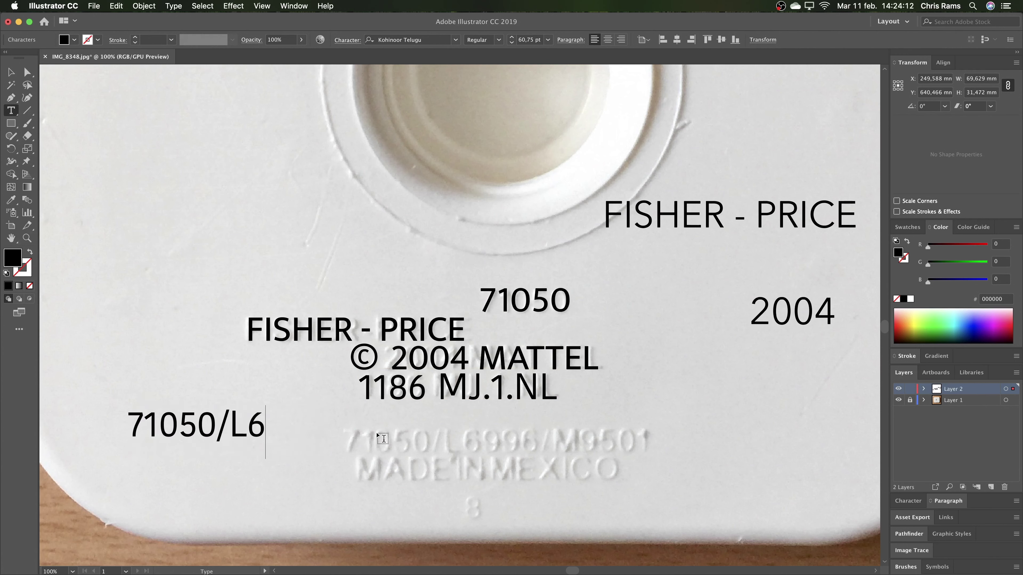
type("996")
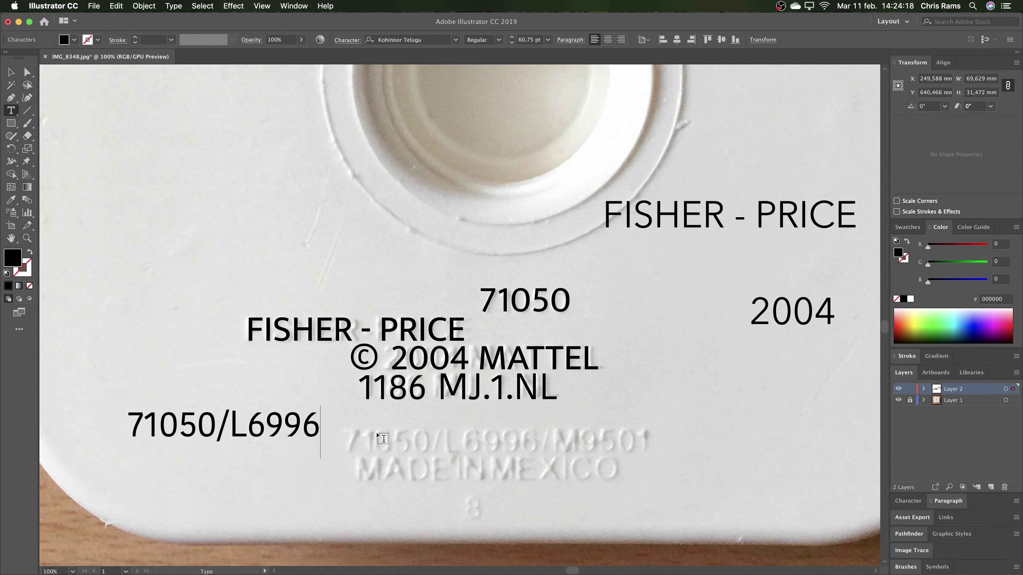
type(" M95")
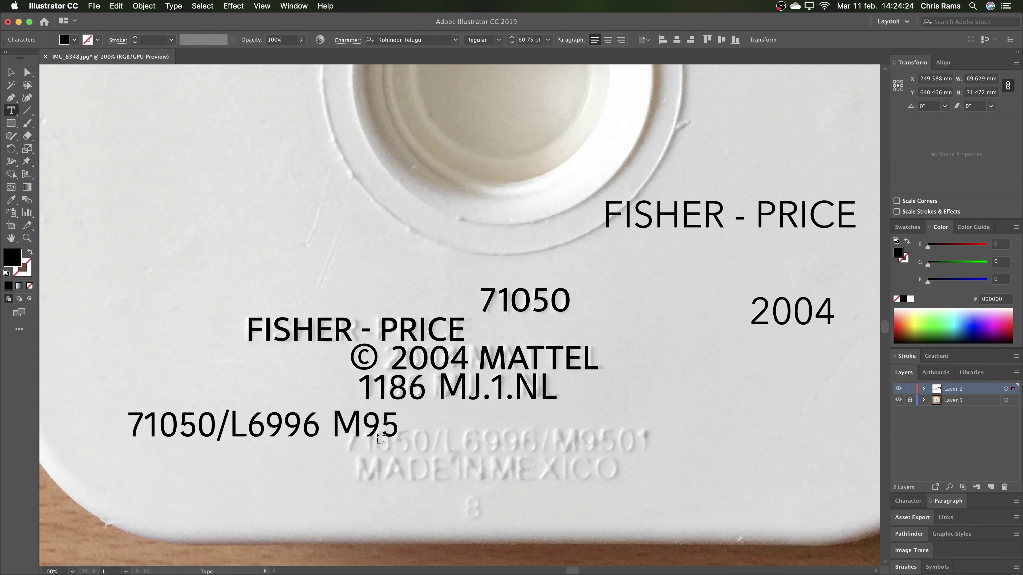
type("01")
key("Escape")
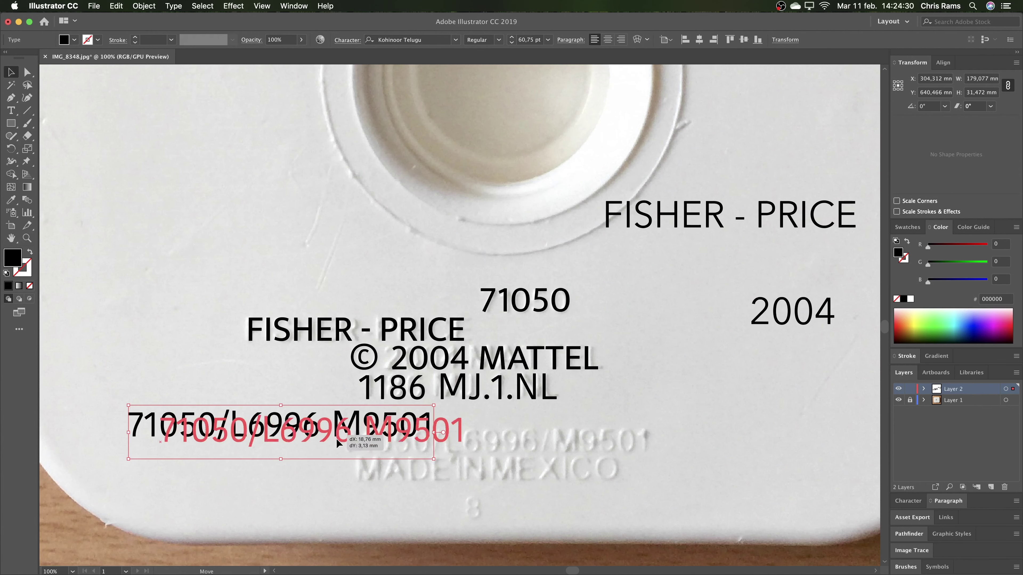
left_click_drag(314, 431, 531, 445)
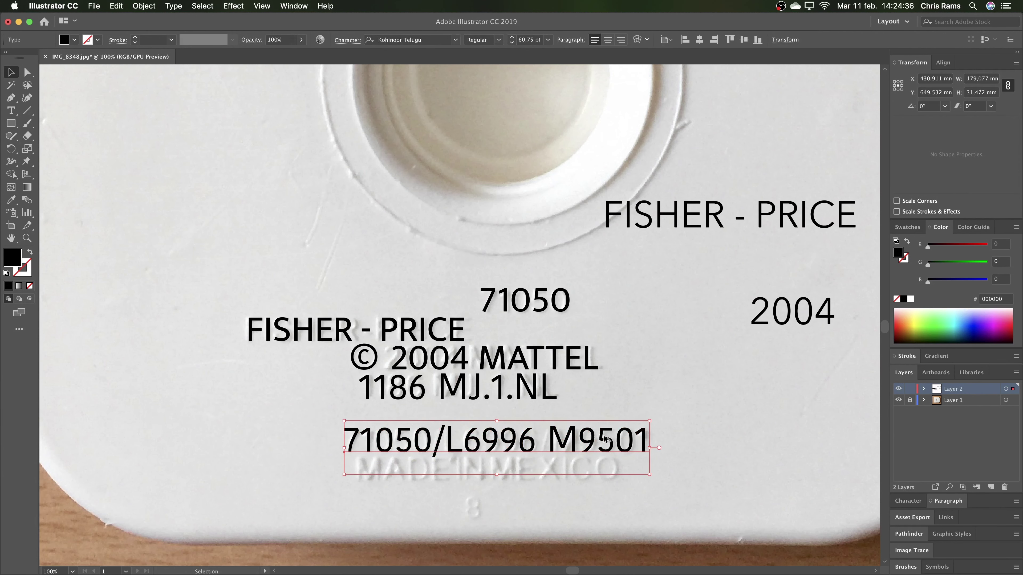
- Add a MADE IN U.S.A. line under the serial-number line
left_click_drag(600, 440, 563, 515)
triple_click(534, 521)
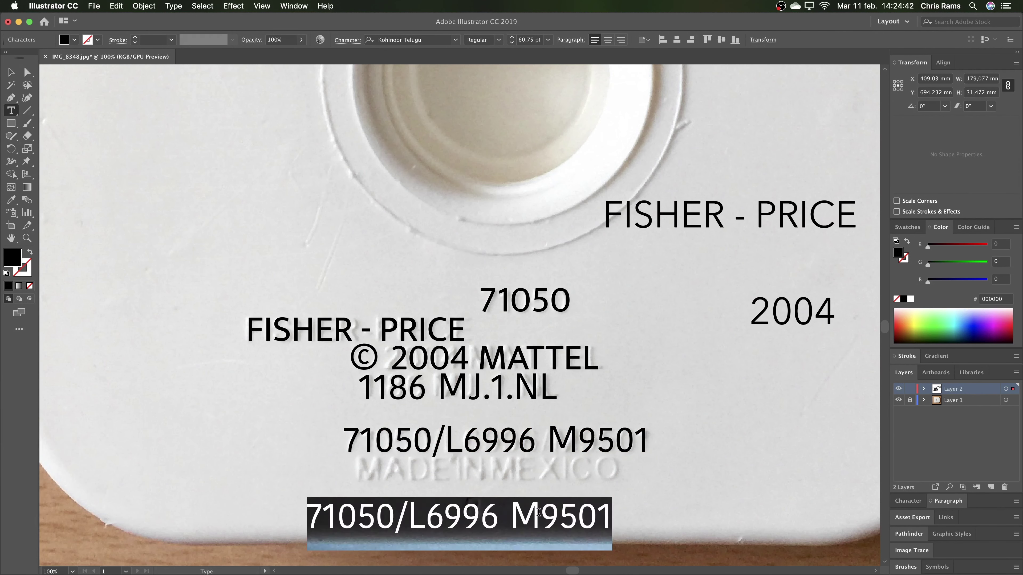
type("MADE IN U.S.S")
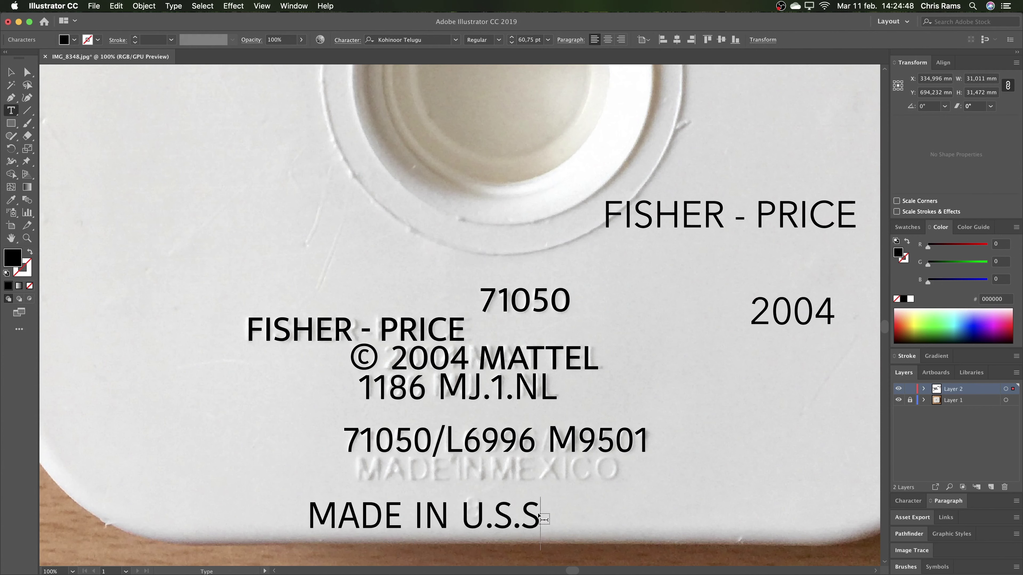
key("BackSpace")
type("A.")
left_click(11, 73)
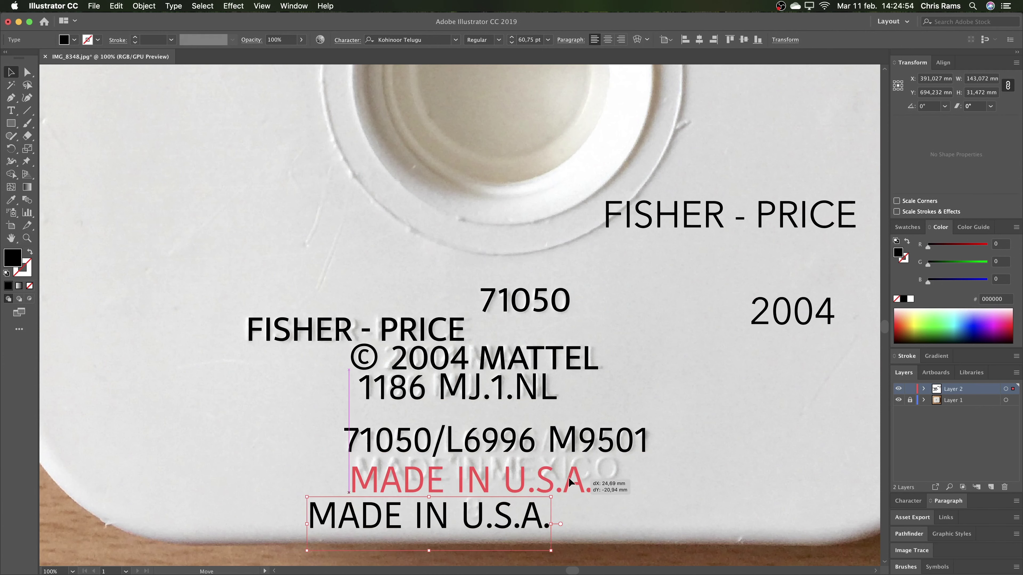
mouse_move(527, 522)
left_mouse_down()
mouse_move(587, 478)
mouse_move(530, 522)
left_mouse_up()
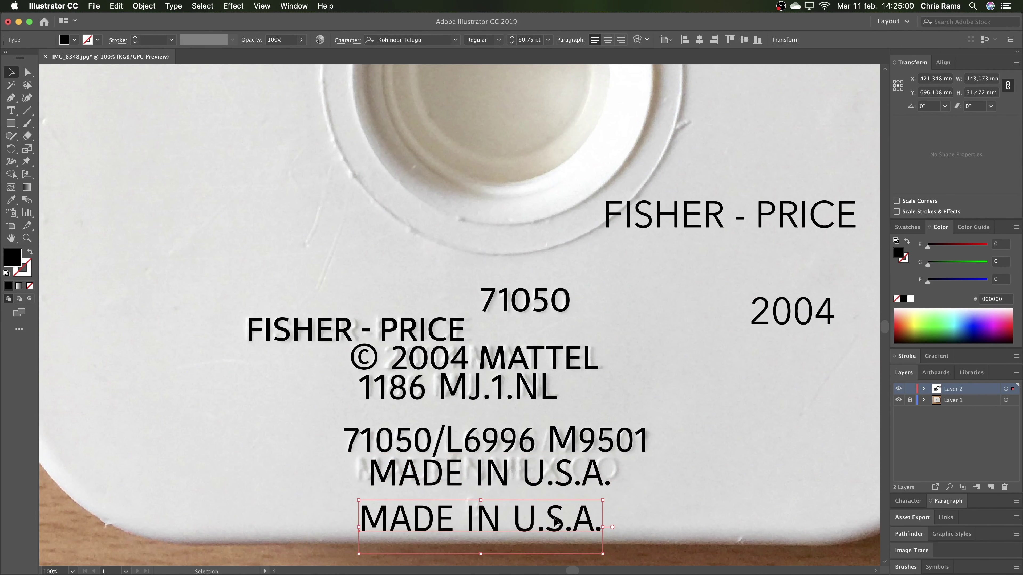
- Add a 7 line under MADE IN U.S.A. and zoom out to view all markings
key("t")
left_click(530, 519)
type("7")
key("super+a")
type("7")
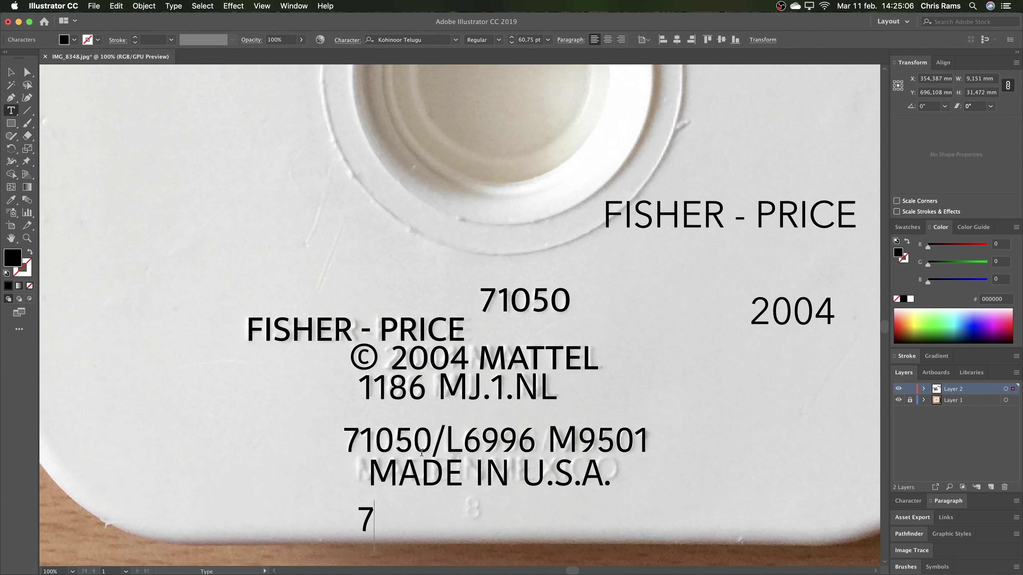
key("Escape")
left_click_drag(369, 522, 482, 510)
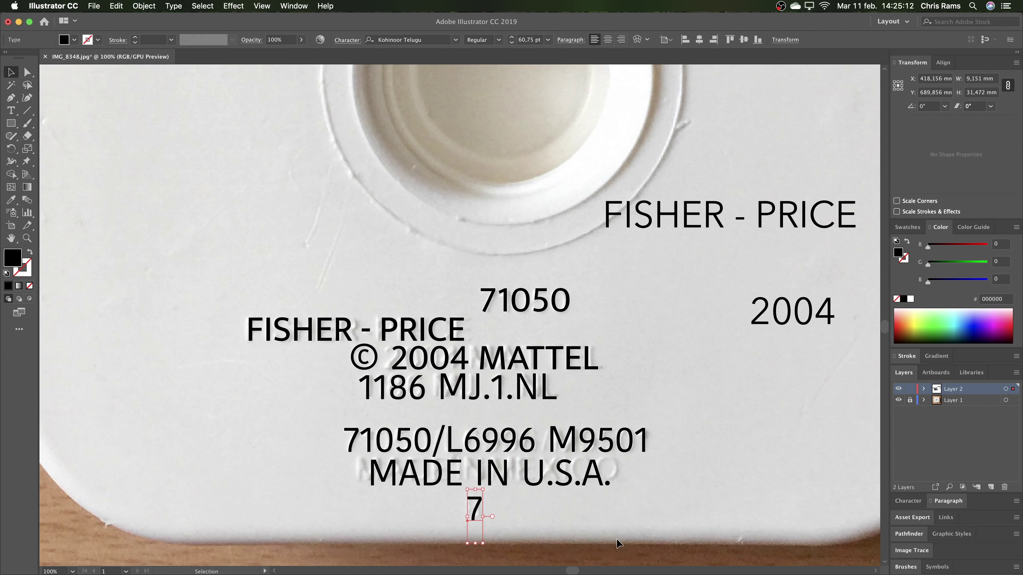
key("super+minus")
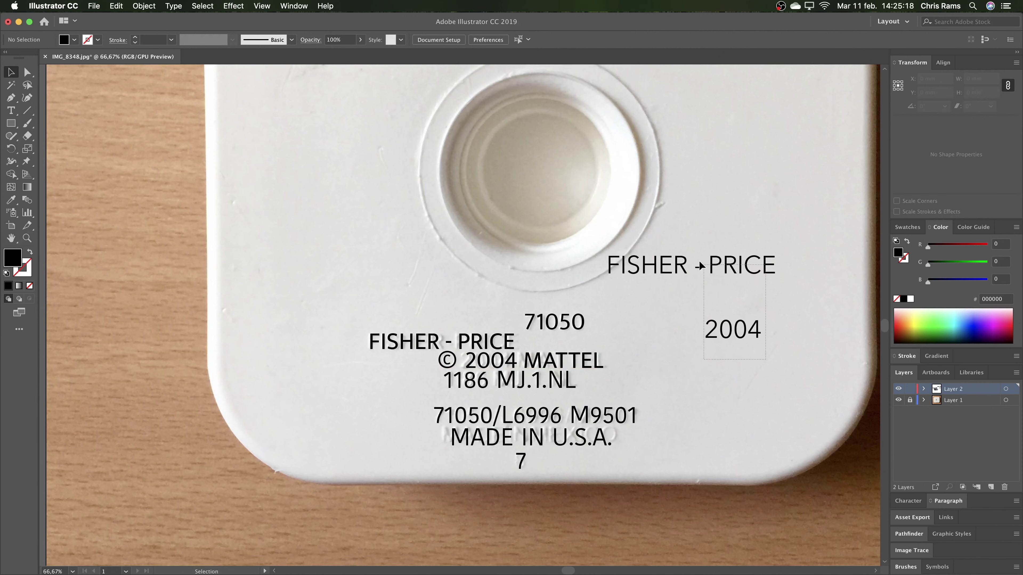
- Delete the extra top-right FISHER - PRICE and 2004 copies
left_click(699, 262)
key("Delete")
scroll(627, 381, "up", 1)
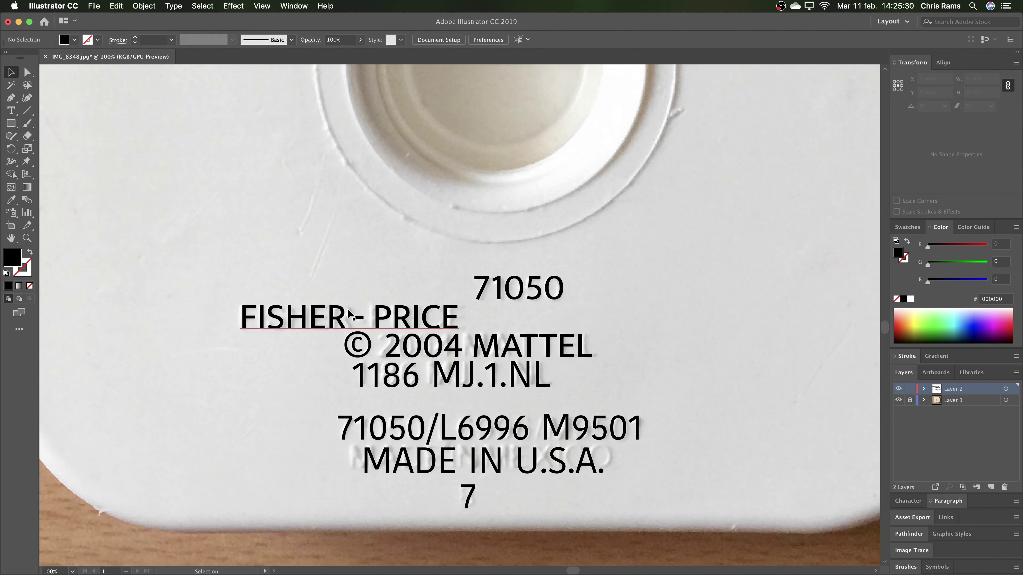
key("super+minus")
- Duplicate the retyped markings to the right and set the copy in Swis721 Lt BT Light
left_click(389, 330)
left_click_drag(389, 330, 679, 330)
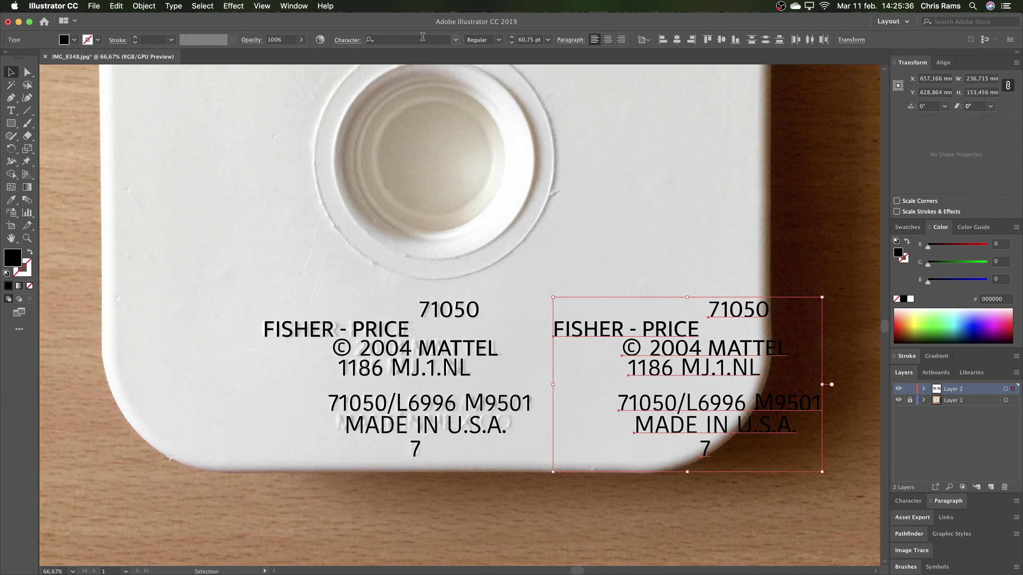
left_click(452, 39)
scroll(451, 222, "down", 15)
scroll(449, 251, "down", 3)
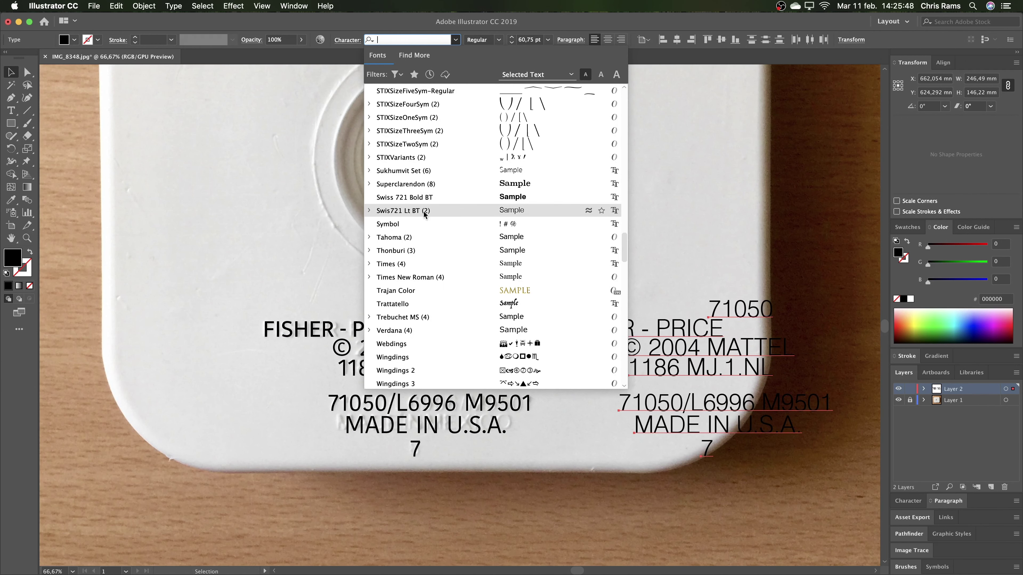
left_click(369, 211)
left_click(403, 223)
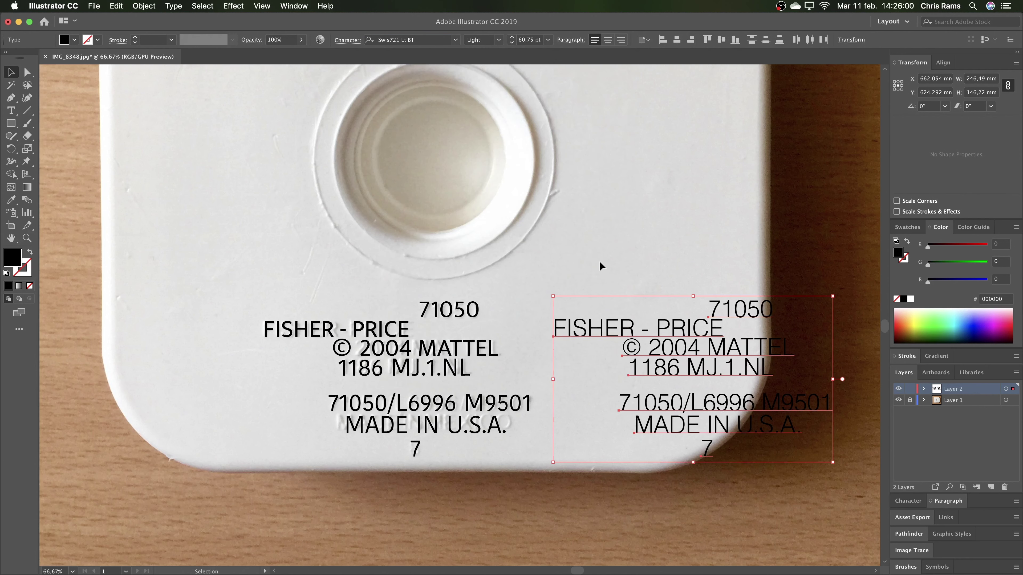
- Marquee-select the original dark Mukta text overlay on the left and delete it
left_click(508, 291)
left_click_drag(518, 290, 303, 449)
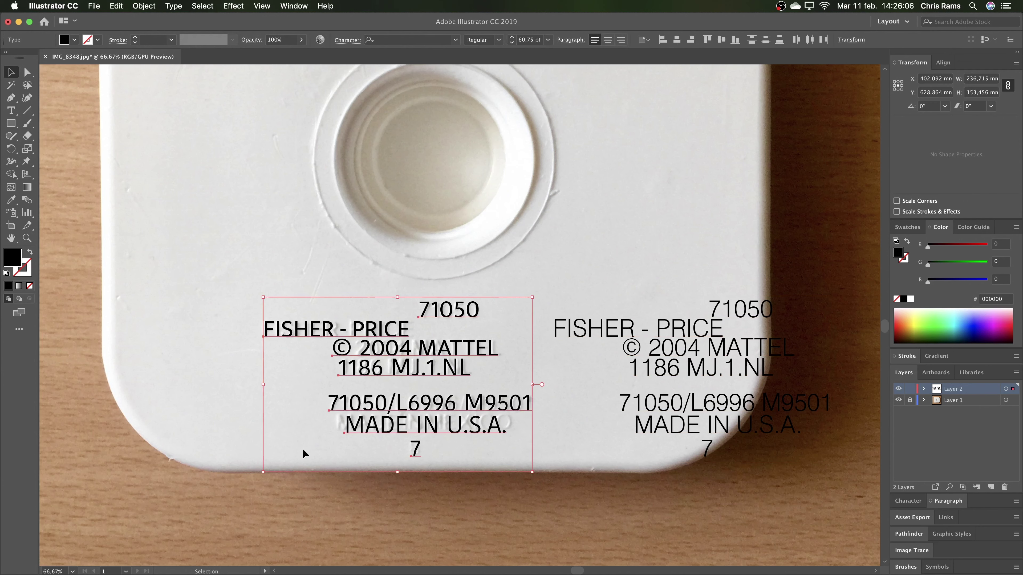
key("Delete")
- Move the Swis721 Lt BT Light block over the embossed markings and set it to 50 pt
left_click_drag(592, 331, 300, 332)
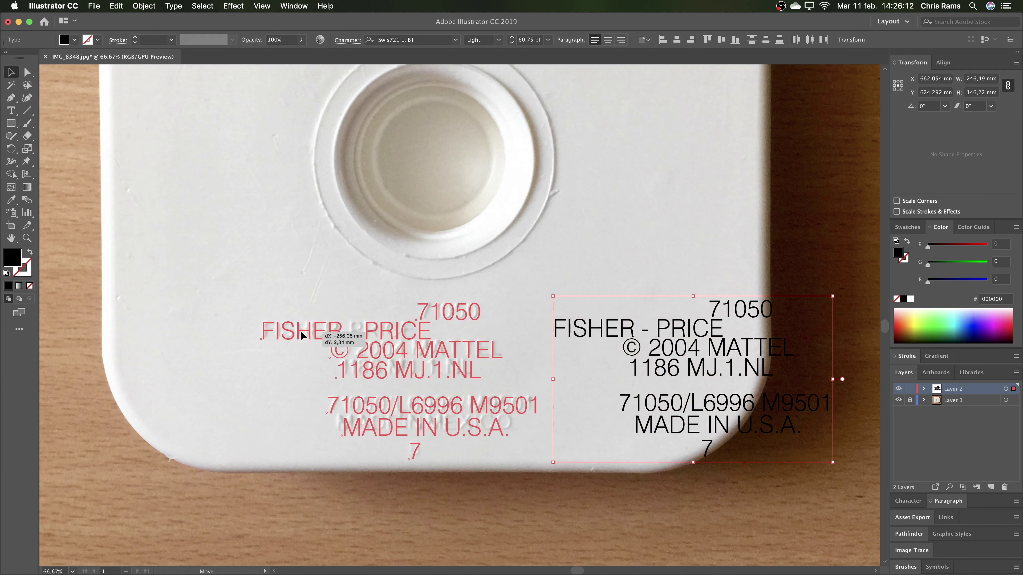
left_click(527, 39)
type("50")
key("Return")
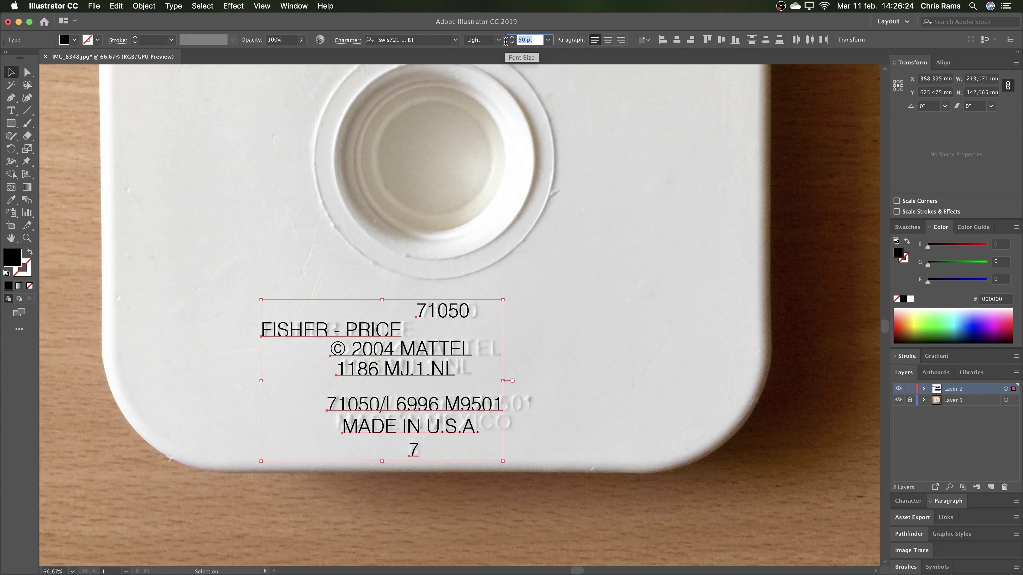
left_click(549, 281)
- Align 71050, © 2004 MATTEL, 1186 MJ.1.NL, 71050/L6996 M9501 and MADE IN U.S.A. with their embossing
key("super+1")
left_click(482, 301)
left_click_drag(482, 301, 488, 302)
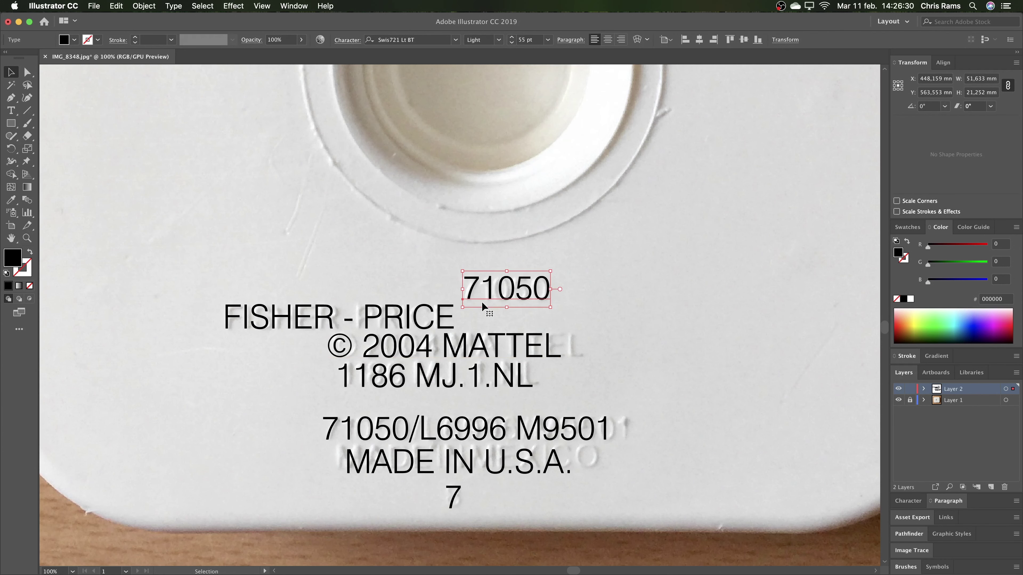
left_click_drag(523, 347, 530, 347)
scroll(528, 394, "up", 1)
left_click(528, 394)
left_click_drag(528, 394, 535, 394)
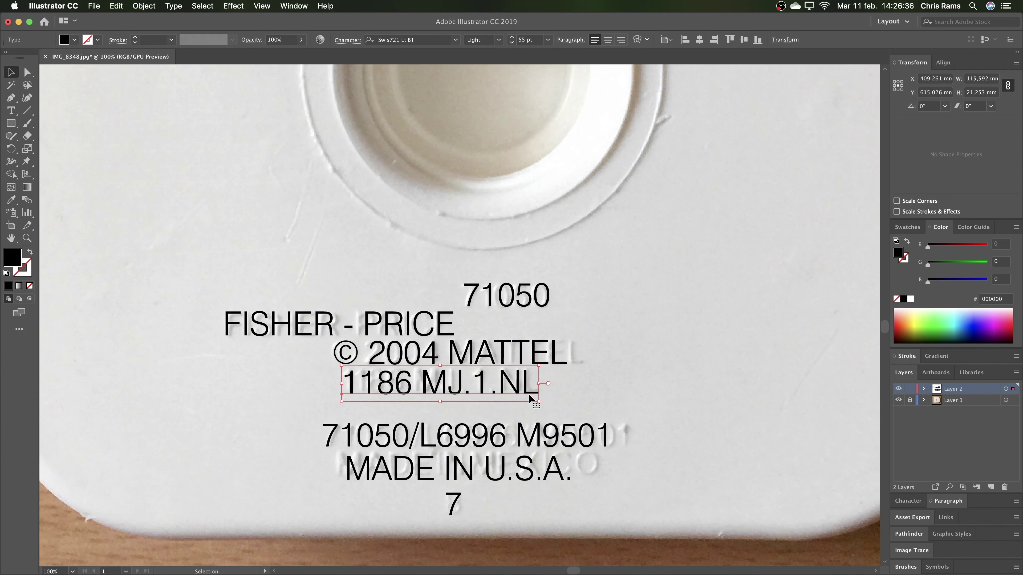
left_click_drag(595, 437, 602, 437)
left_click_drag(558, 471, 565, 471)
key("shift+super+a")
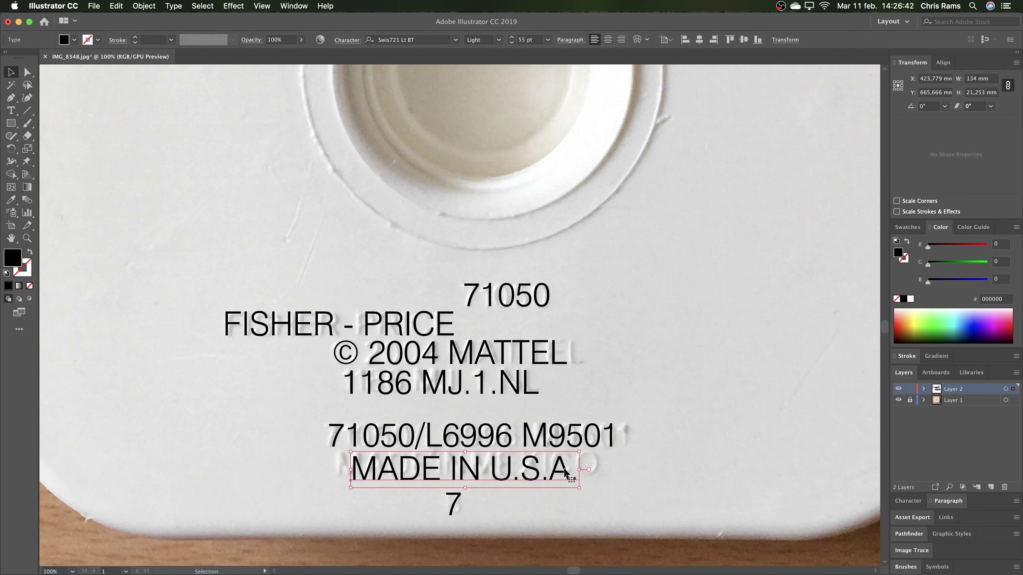
key("super+minus")
key("super+minus")
key("super+minus")
scroll(452, 374, "up", 1)
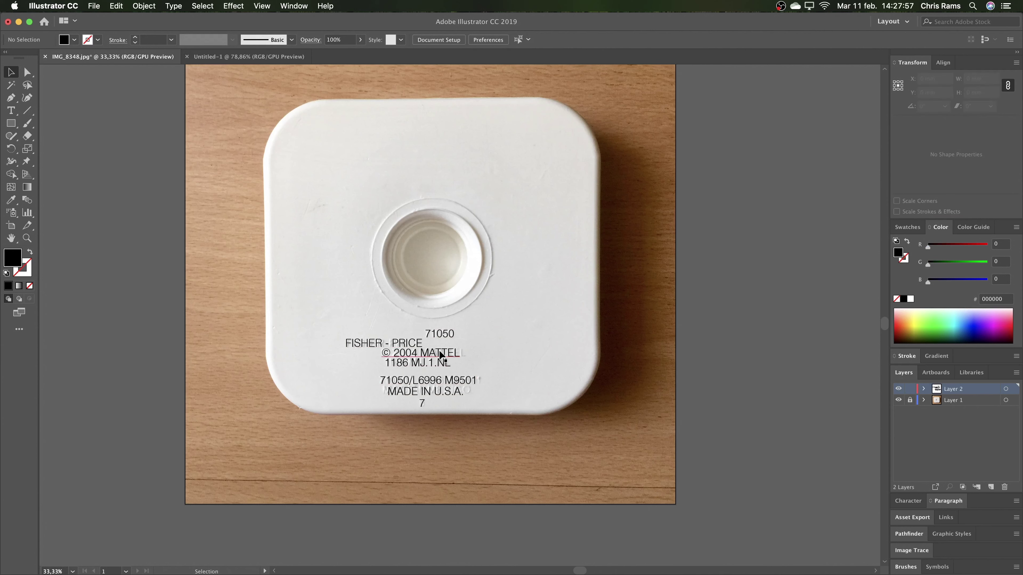
- Cut the retyped markings from the photo document and paste them into Untitled-1
left_click(451, 353)
key("super+c")
key("super+grave")
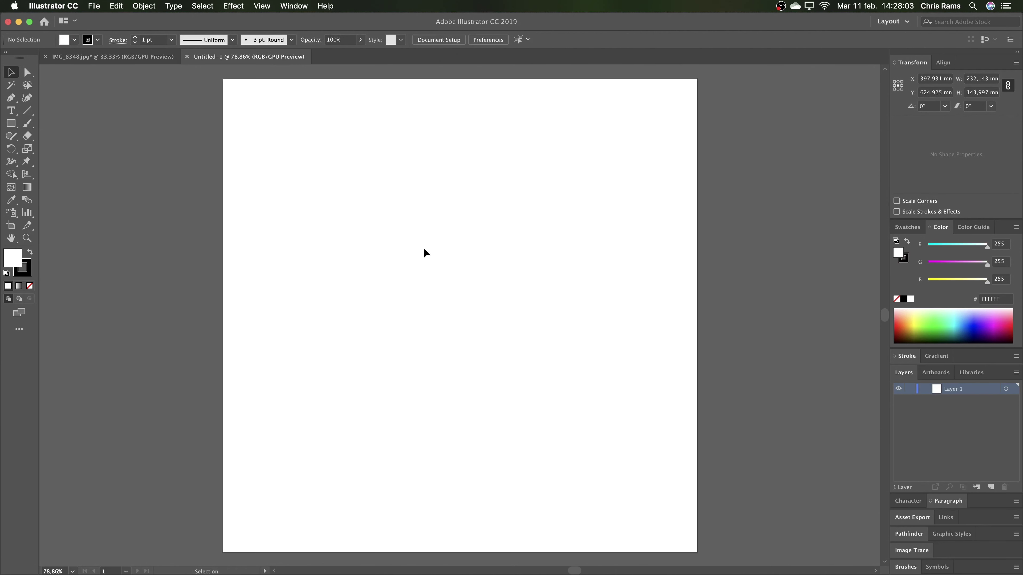
key("super+v")
left_click(684, 39)
left_click(645, 181)
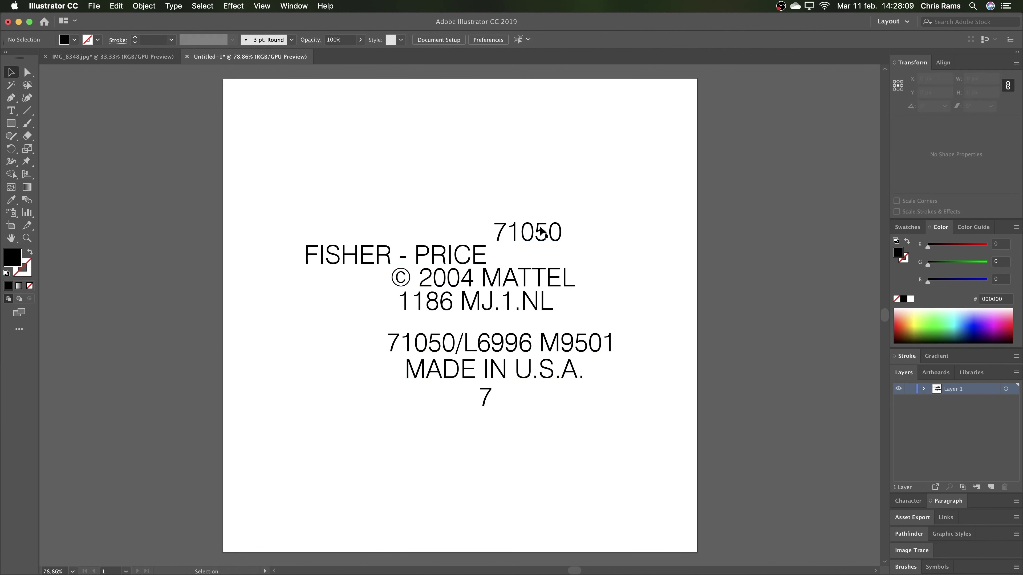
- Select all the pasted text lines and convert them to outlines
right_click(523, 234)
left_click(419, 411)
left_click_drag(419, 411, 291, 449)
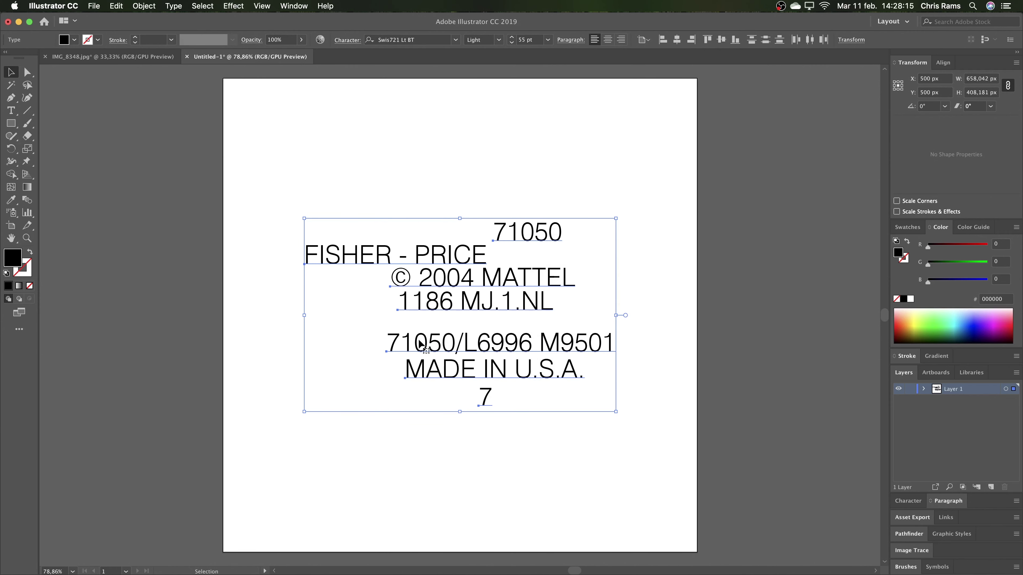
right_click(462, 292)
left_click(495, 365)
- Scale the outlined markings up from the corner to span the artboard
left_click(584, 238)
left_click_drag(642, 173, 247, 492)
left_click_drag(613, 221, 676, 178)
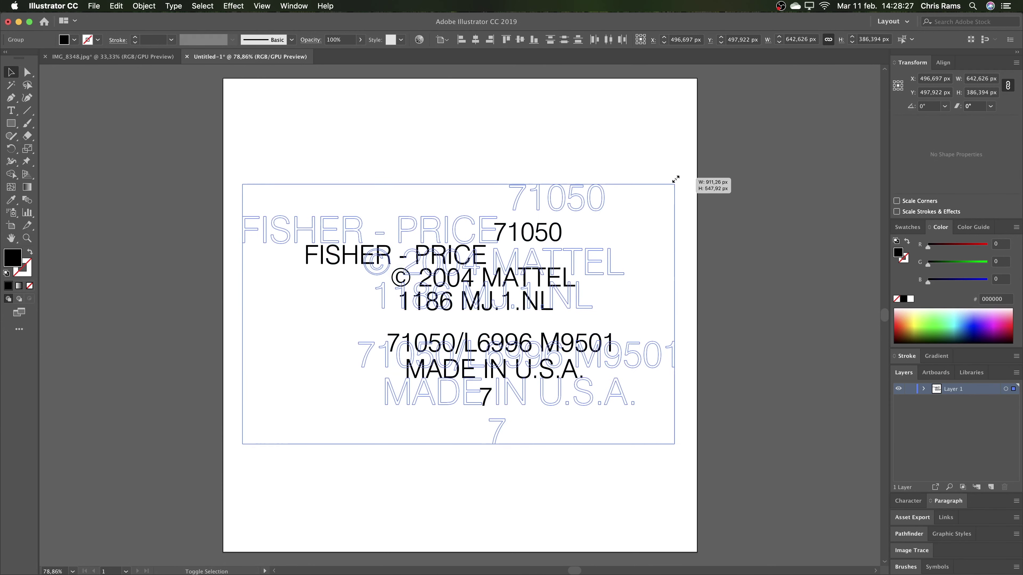
left_click(670, 165)
- Cancel the Save As dialog and bring up the project's ai folder in a file browser
left_click(94, 5)
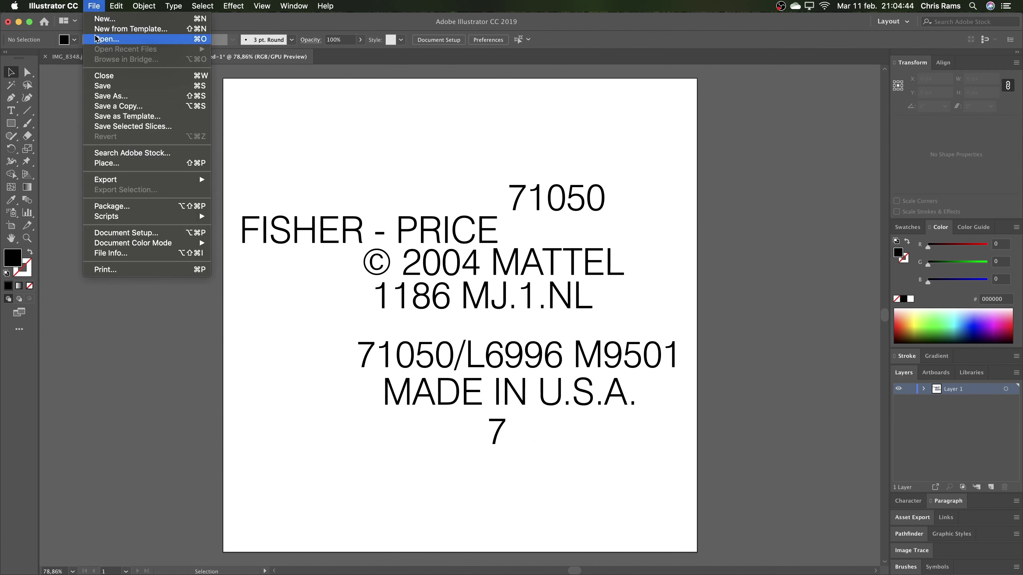
left_click(113, 98)
key("Escape")
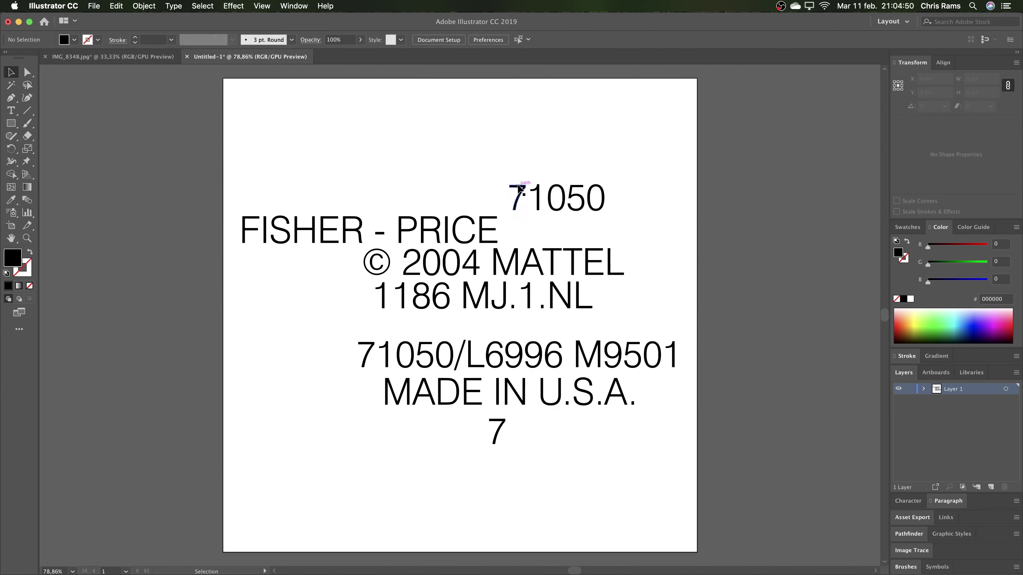
left_click(413, 473)
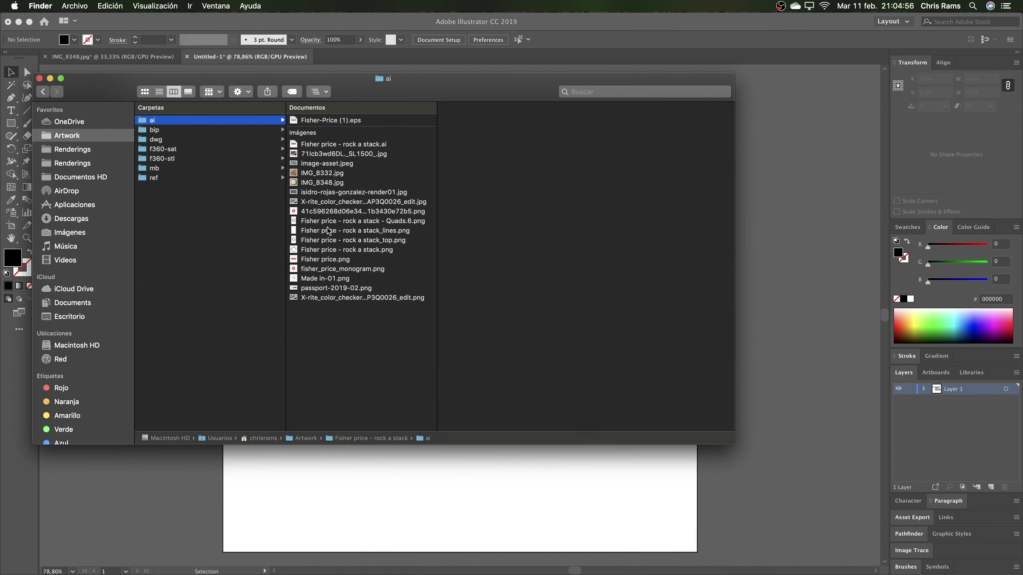
- Move Made in-01.png into the bip > Fisher price - rock a stack folder
right_click(319, 275)
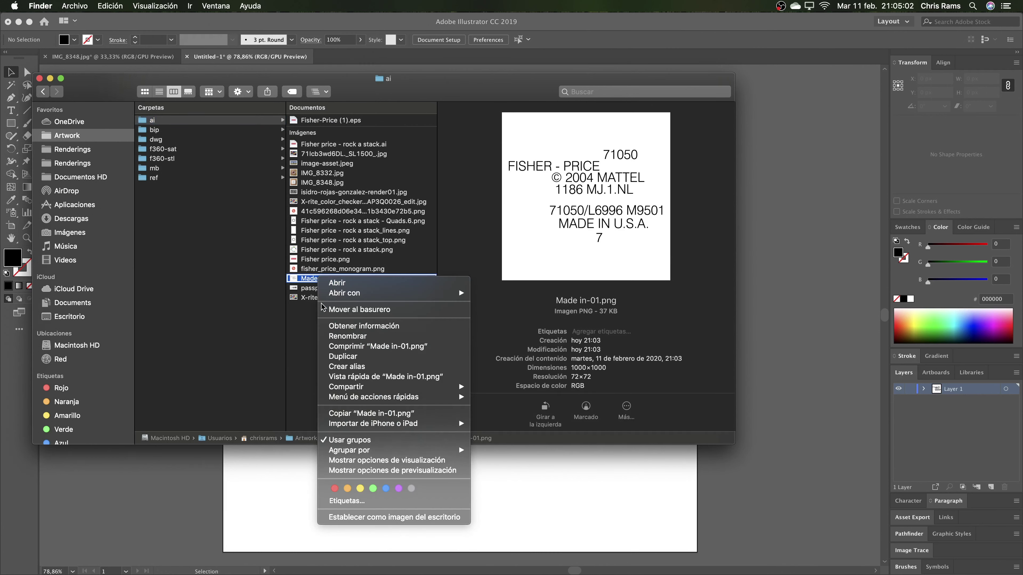
left_click(311, 348)
left_click(242, 130)
left_click(362, 120)
right_click(498, 299)
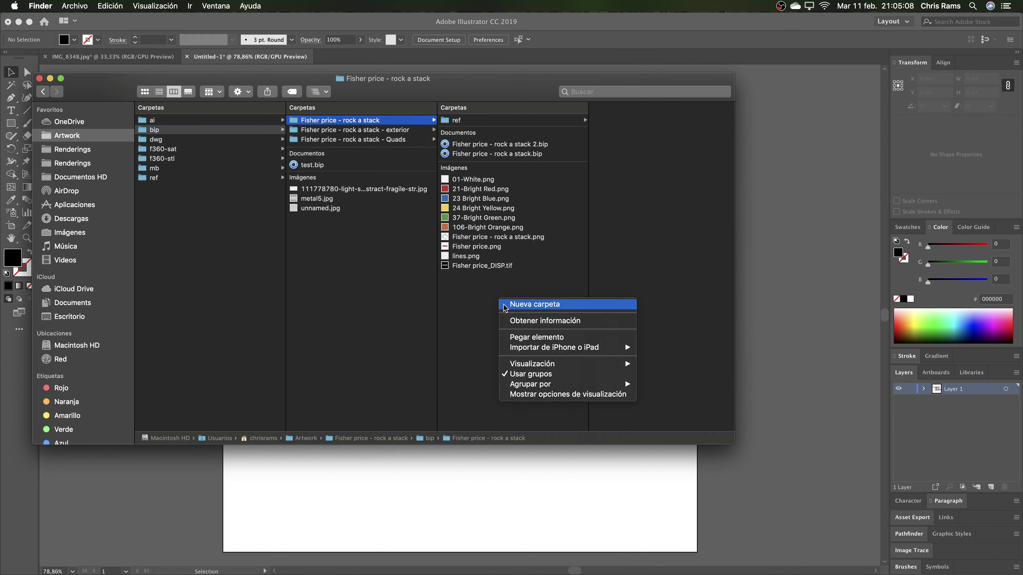
left_click(511, 338, "alt")
- Rename the moved image to 'Made in.png'
left_click(475, 267)
key("Return")
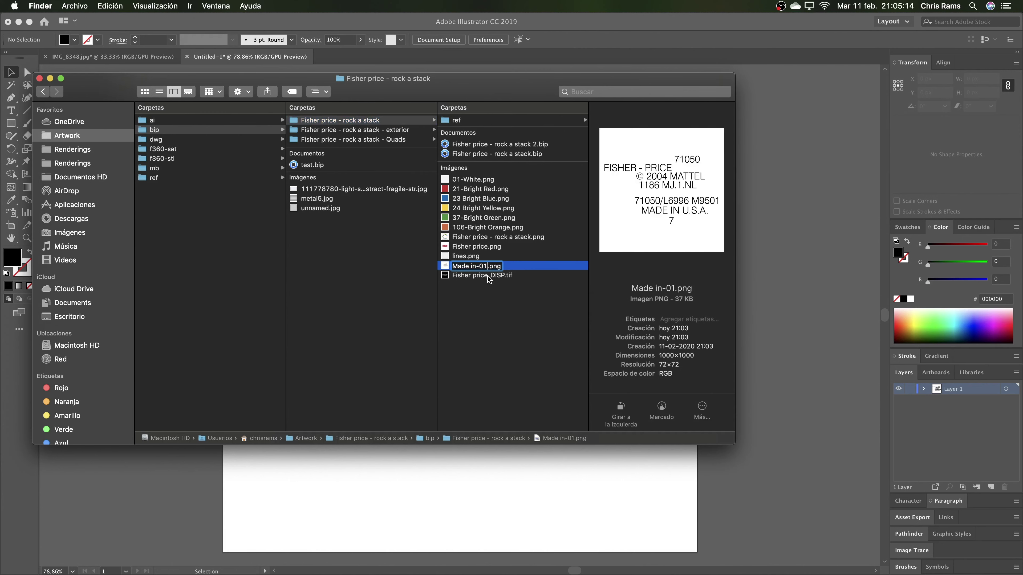
type("Made in")
key("Return")
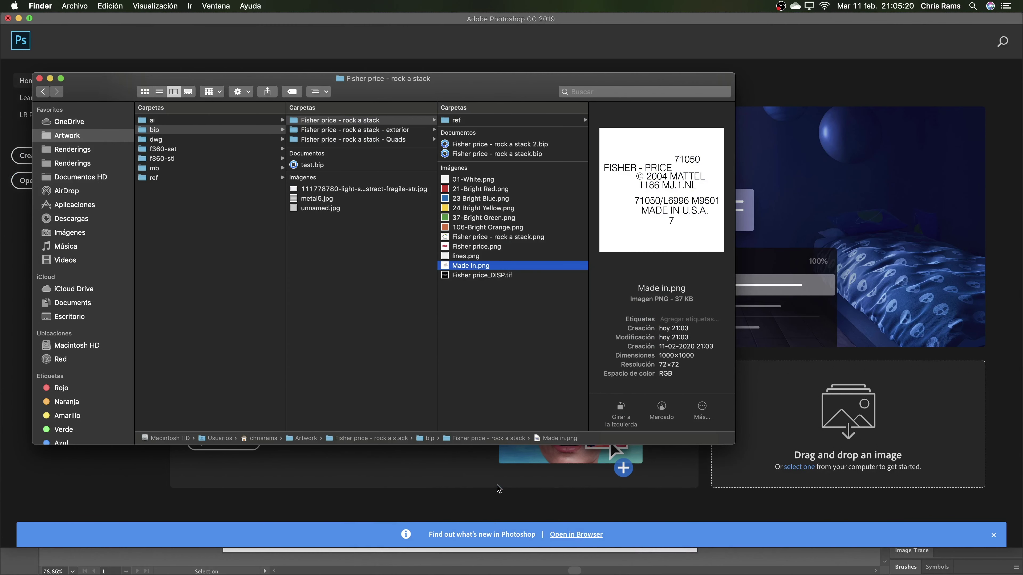
- Open Made in.png and invert it to white markings on black
key("super+o")
left_click(146, 6)
mouse_move(163, 34)
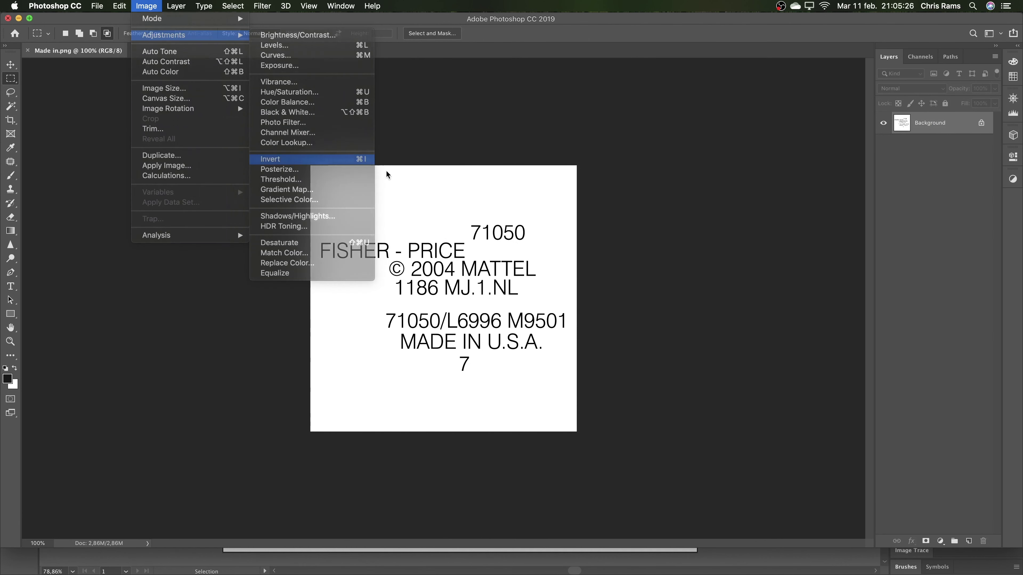
left_click(281, 159)
key("super+0")
- Preview a Gaussian Blur, cancel it, and zoom in on the text edges
left_click(262, 6)
mouse_move(267, 133)
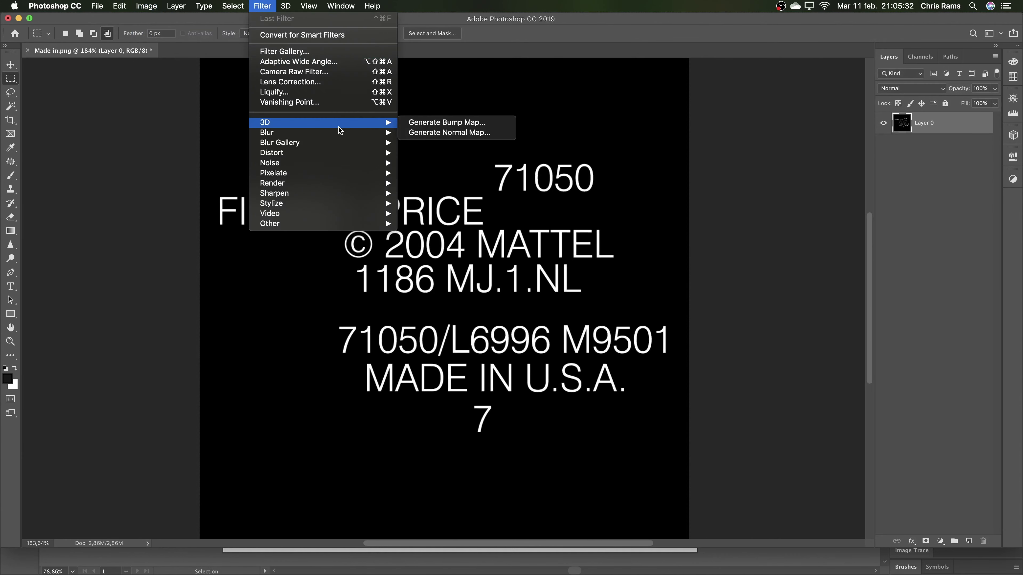
left_click(443, 173)
key("Escape")
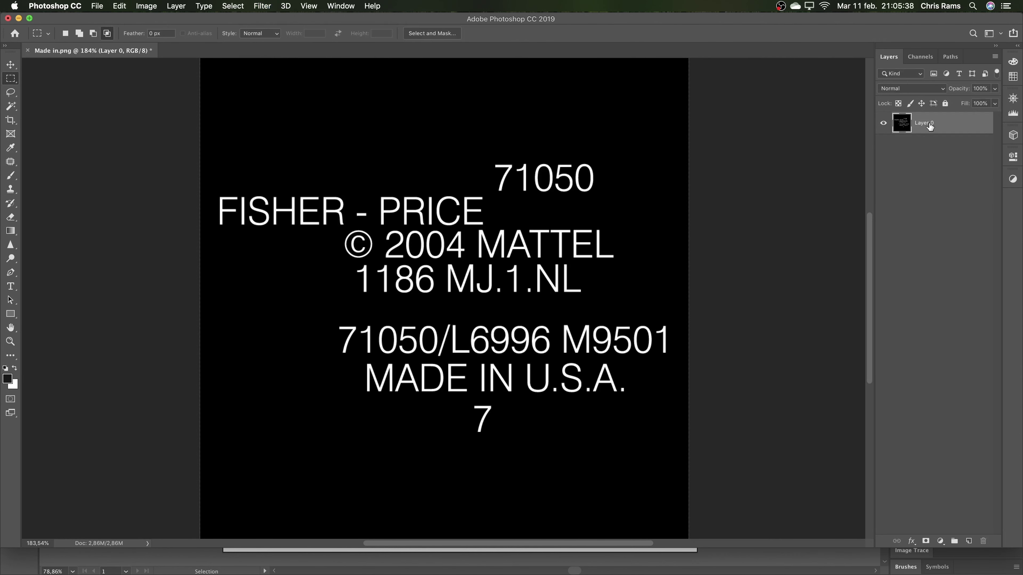
right_click(929, 130)
key("Escape")
key("m")
scroll(391, 247, "up", 3)
scroll(391, 247, "up", 4)
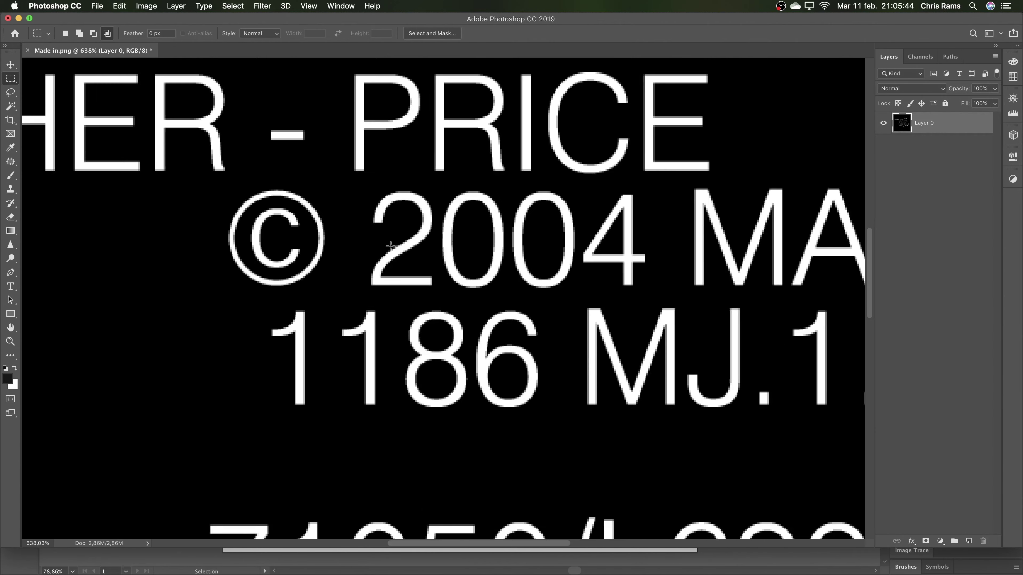
- Apply a 1,5-pixel Gaussian Blur to soften the inverted markings
left_click(262, 6)
left_click(449, 174)
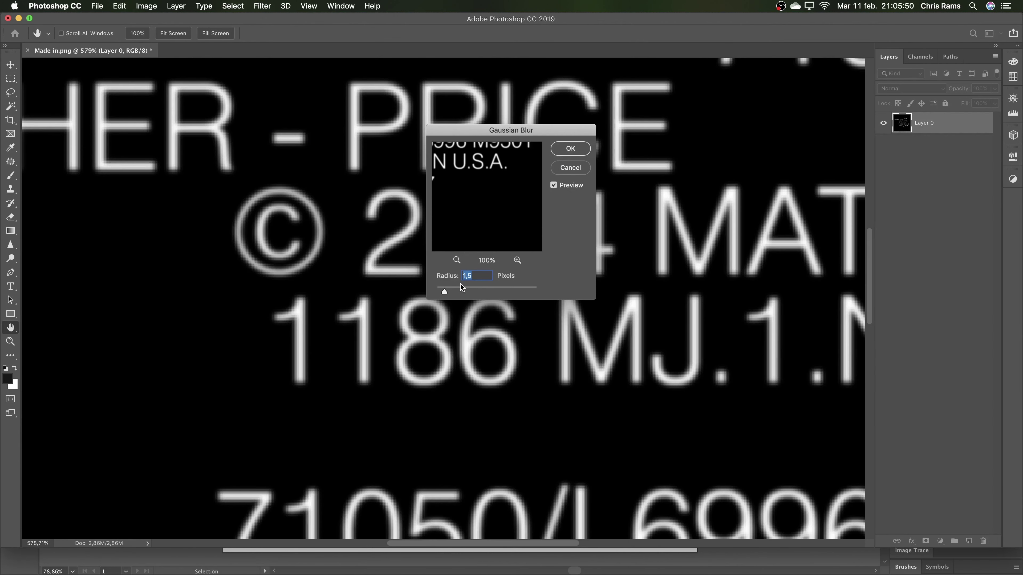
key("Return")
scroll(443, 298, "down", 5)
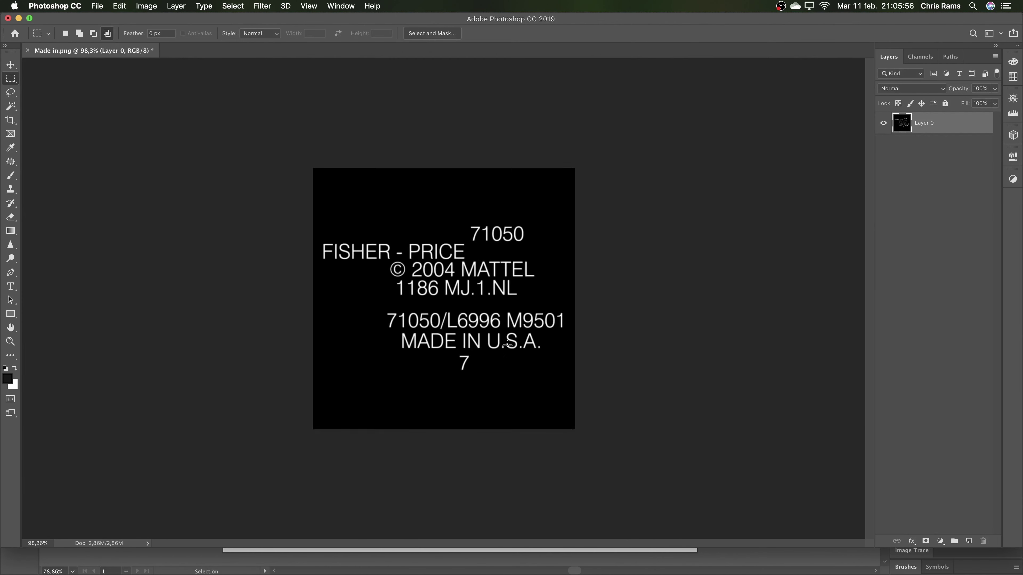
scroll(443, 298, "up", 2)
- Save the blurred image as a TIFF, accepting the default TIFF options
left_click(97, 6)
left_click(113, 117)
left_click(528, 365)
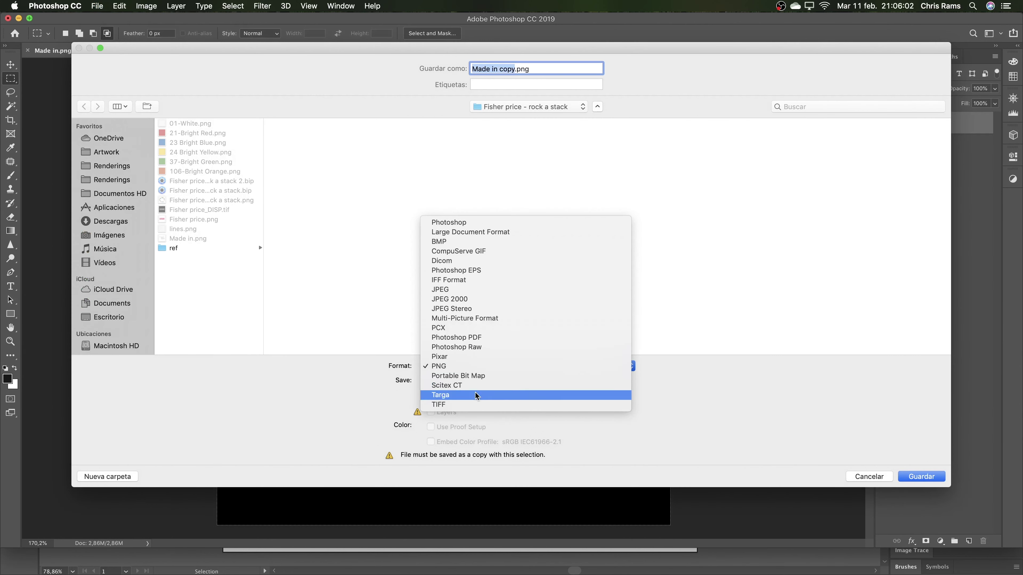
left_click(464, 393)
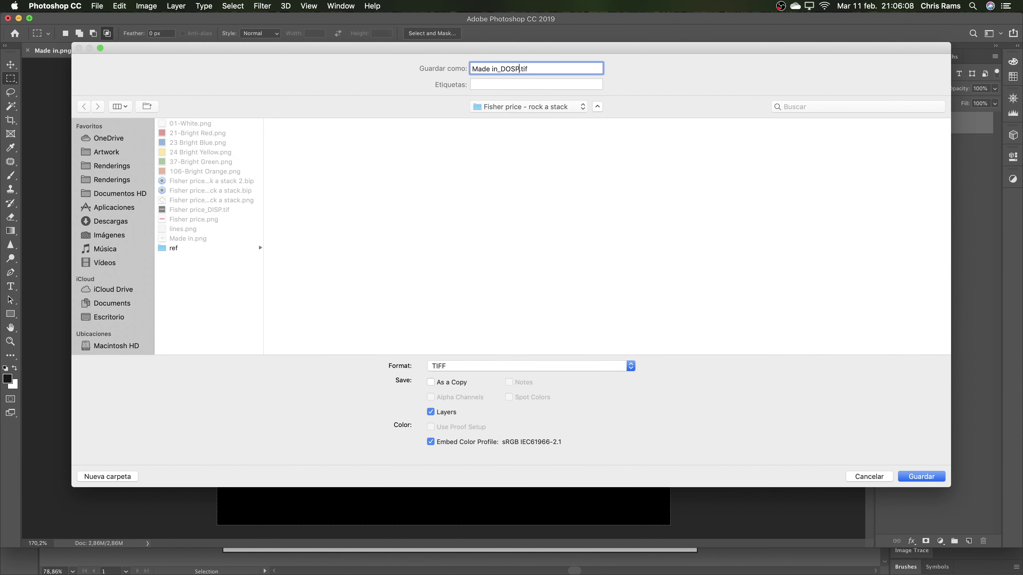
left_click(922, 476)
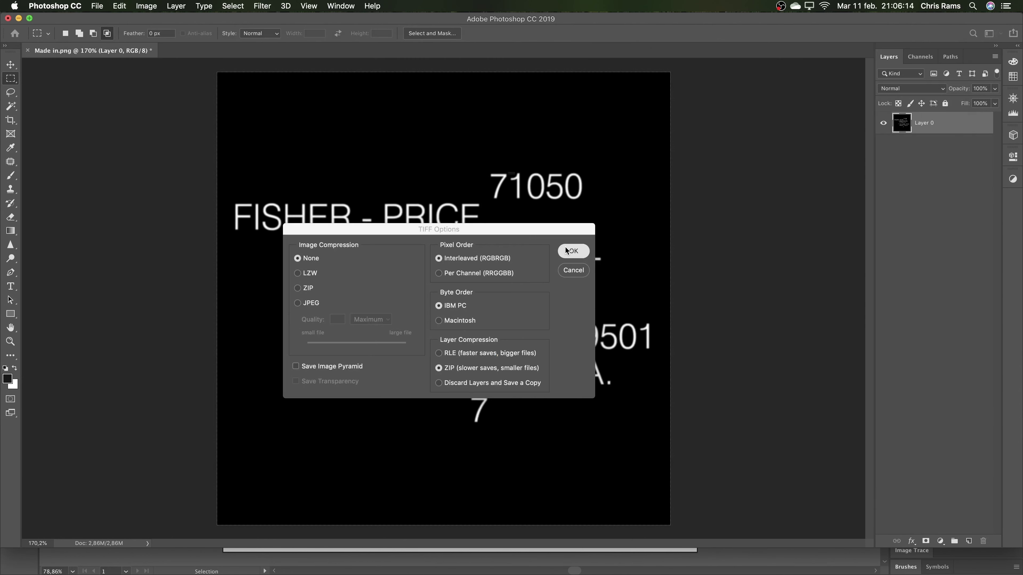
left_click(567, 252)
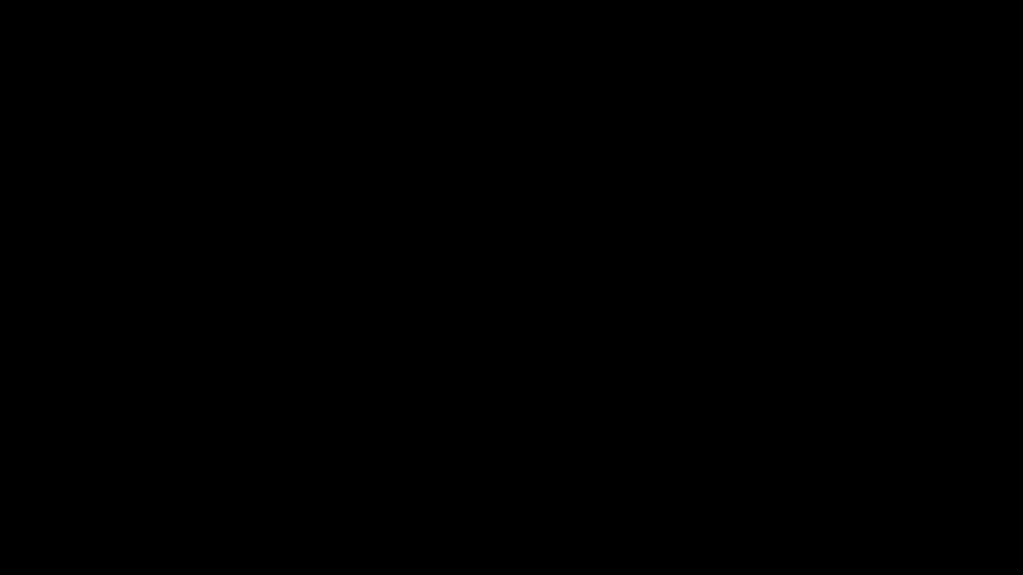